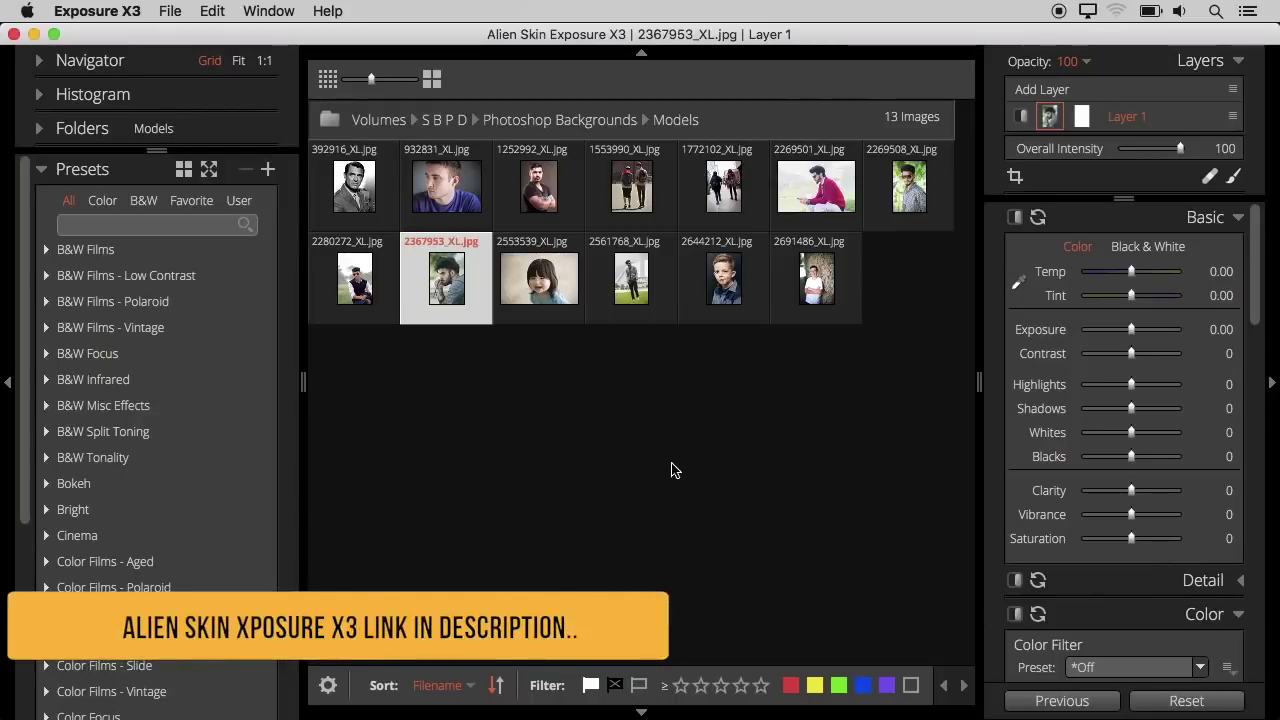
- Open 2367953_XL.jpg, try the side-by-side and top-bottom Before/After views, then choose No Split
double_click(460, 297)
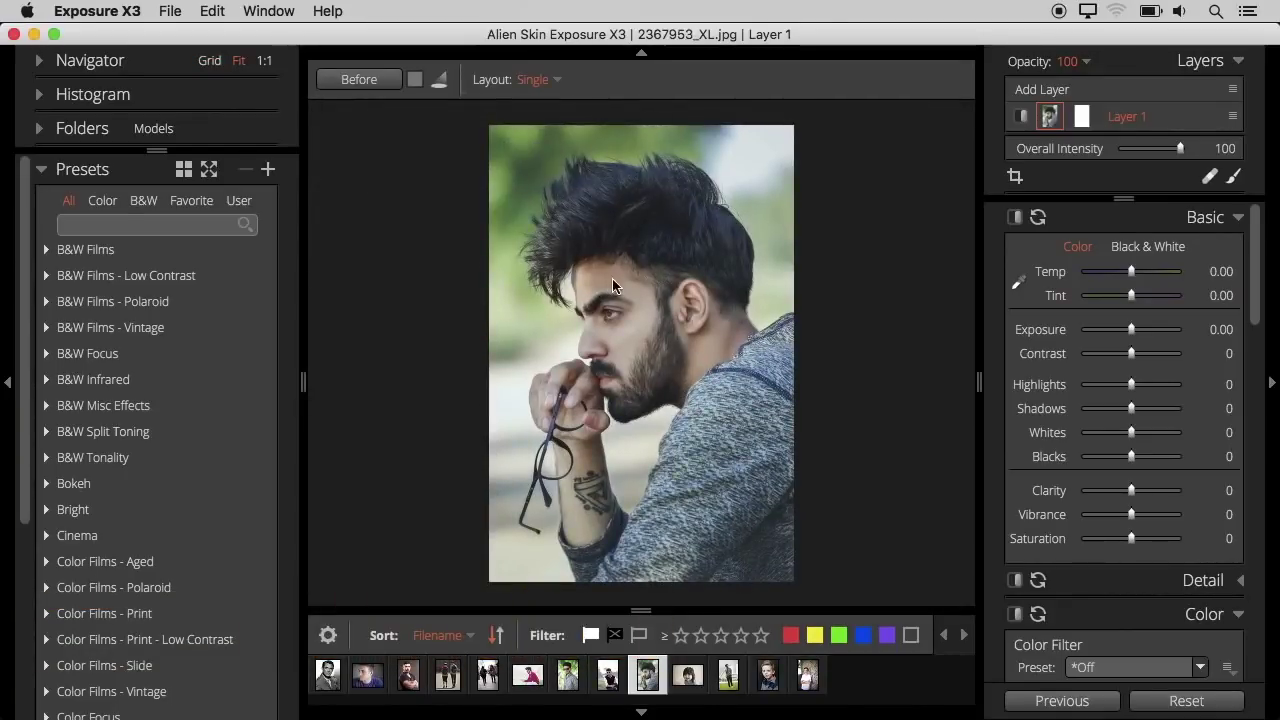
left_click(416, 82)
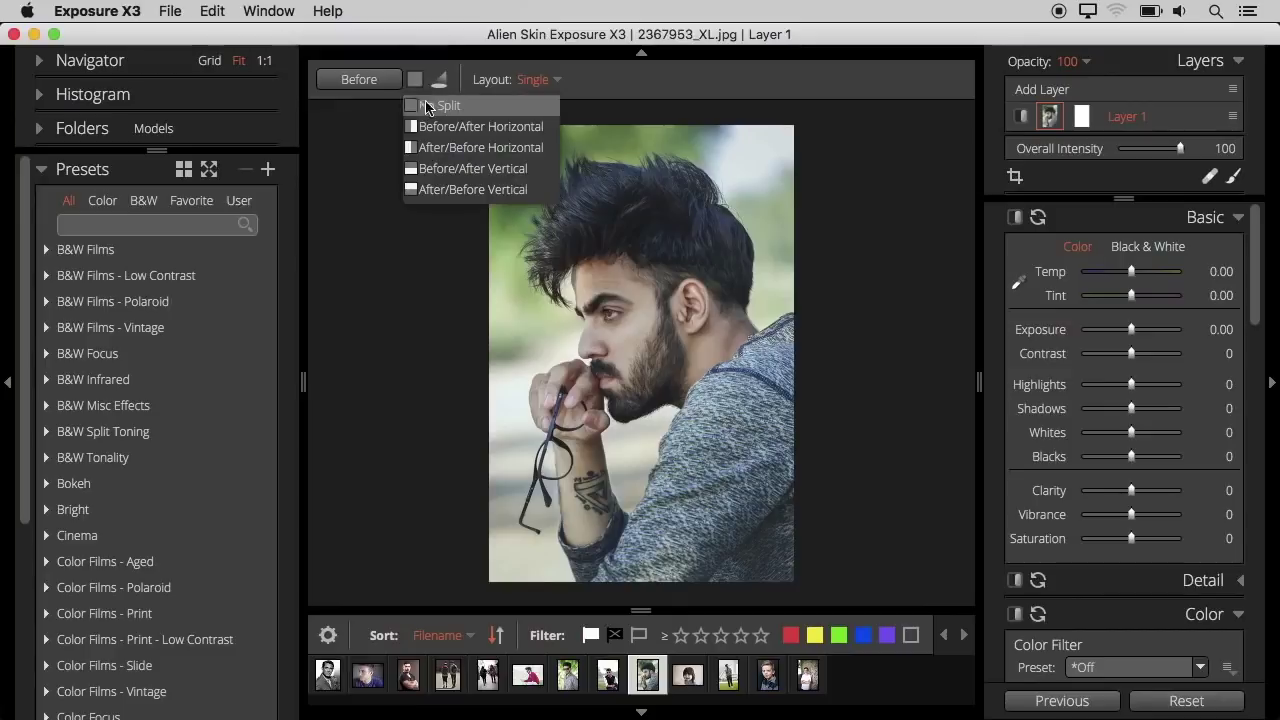
left_click(450, 128)
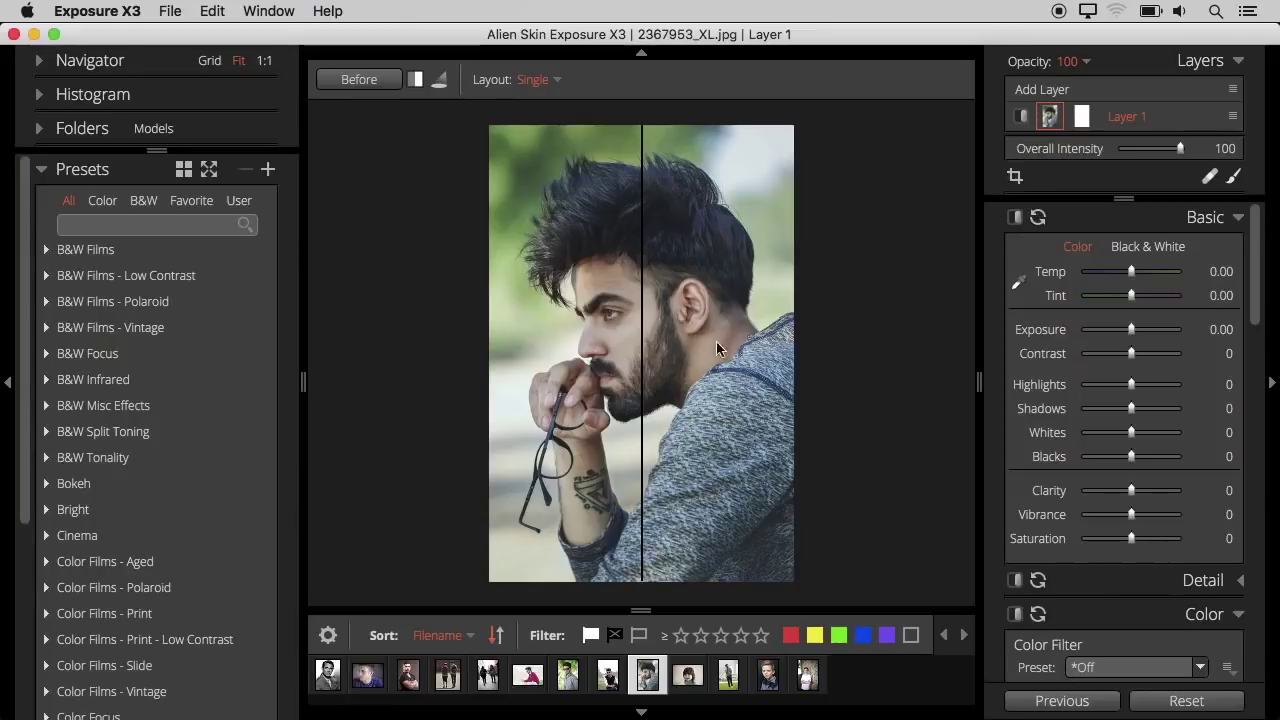
left_click(422, 88)
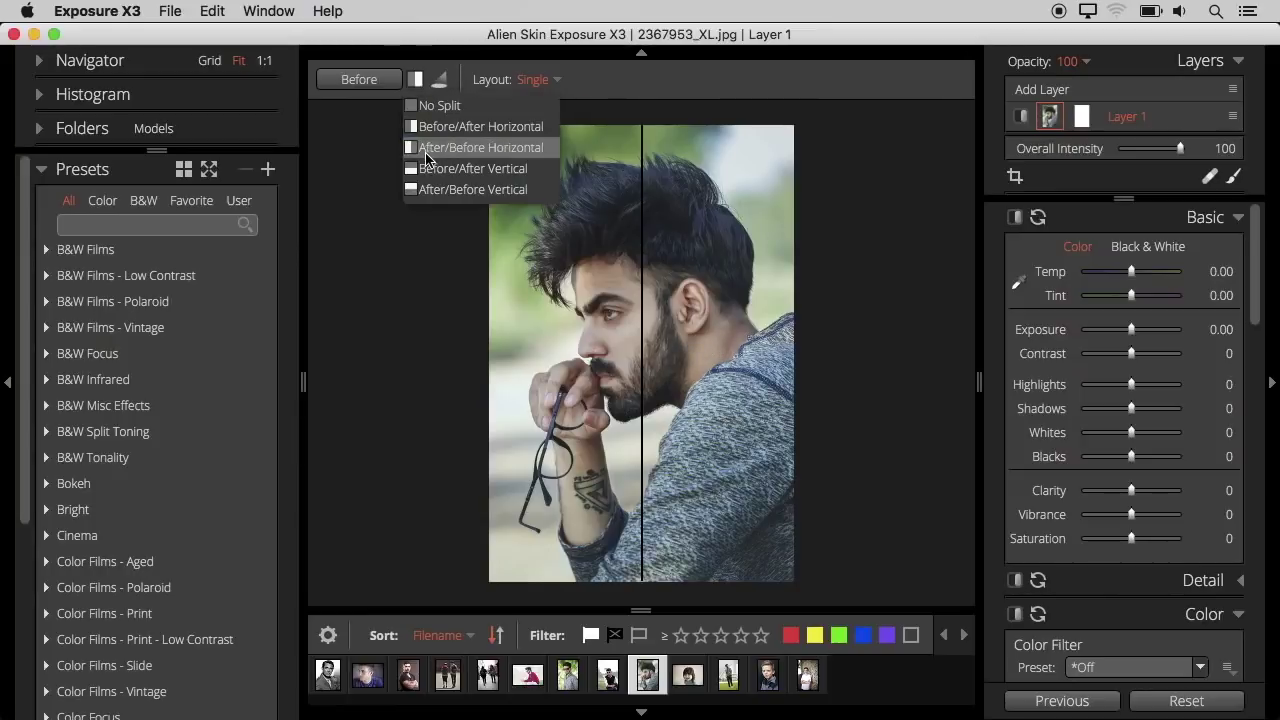
left_click(493, 172)
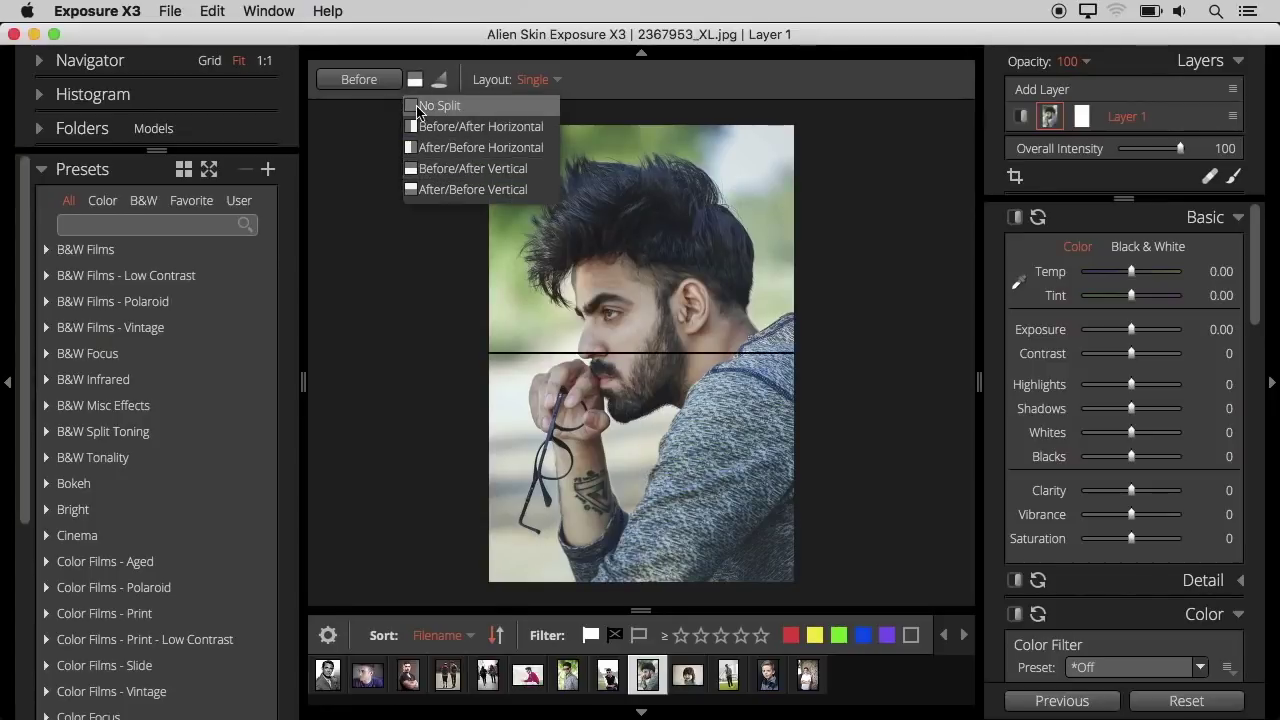
left_click(425, 106)
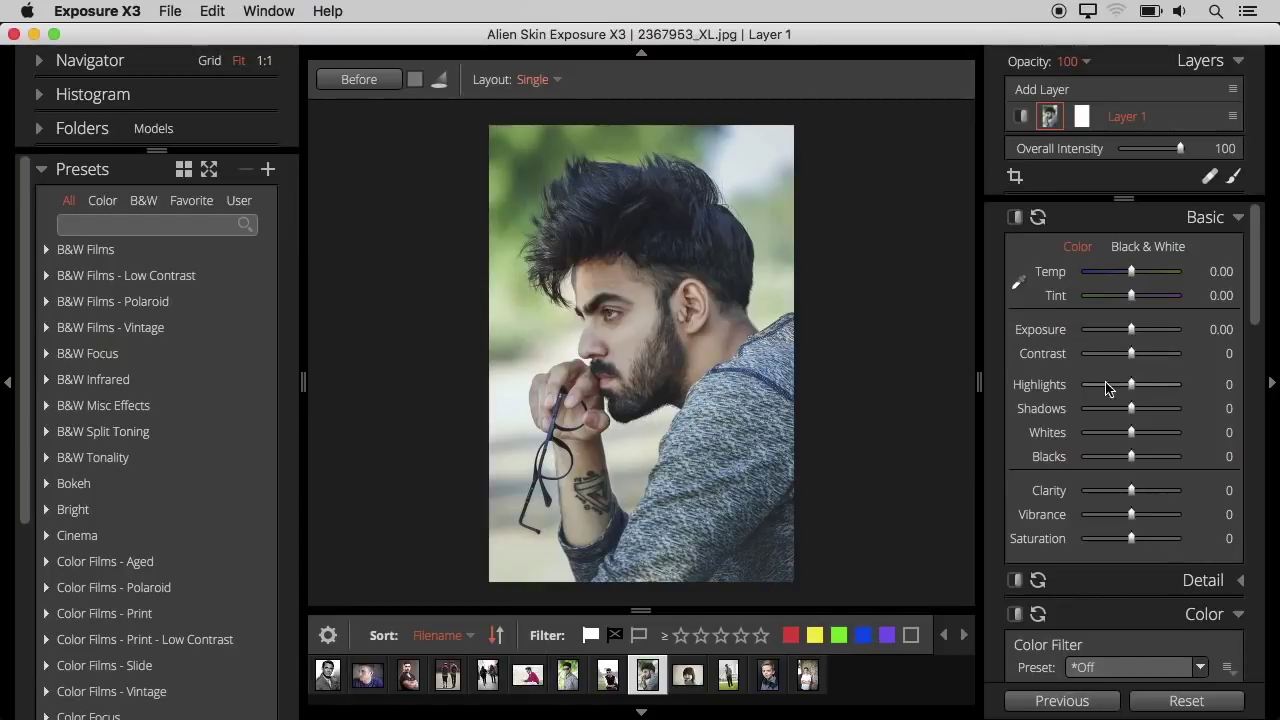
- Warm the colour temperature and shift the tint to 27.66
left_click_drag(1133, 276, 1135, 280)
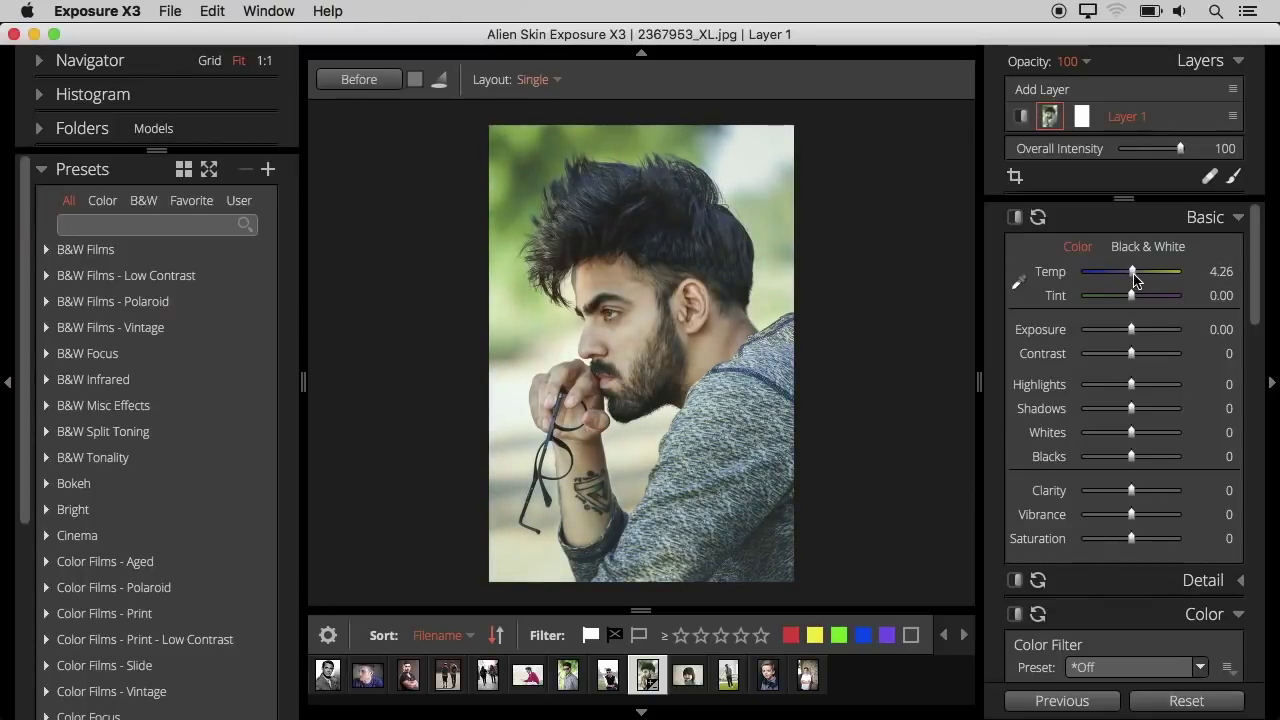
left_click_drag(1135, 280, 1136, 279)
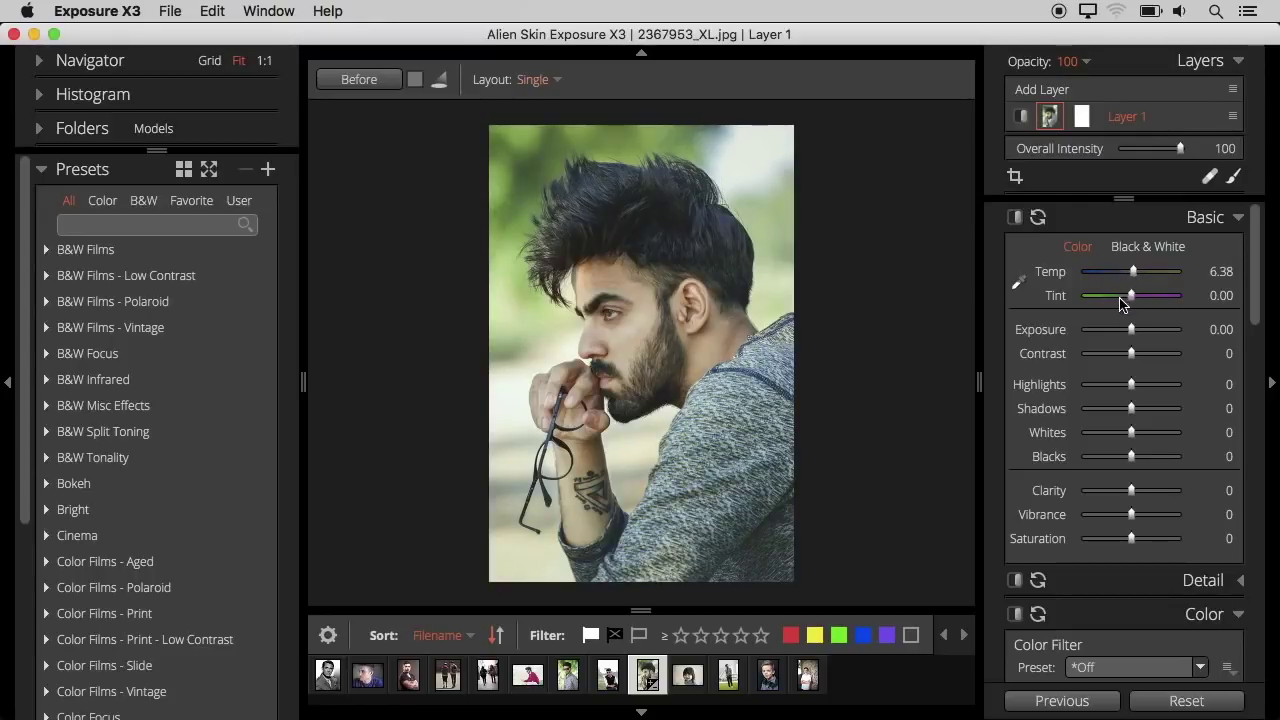
left_click_drag(1131, 297, 1144, 298)
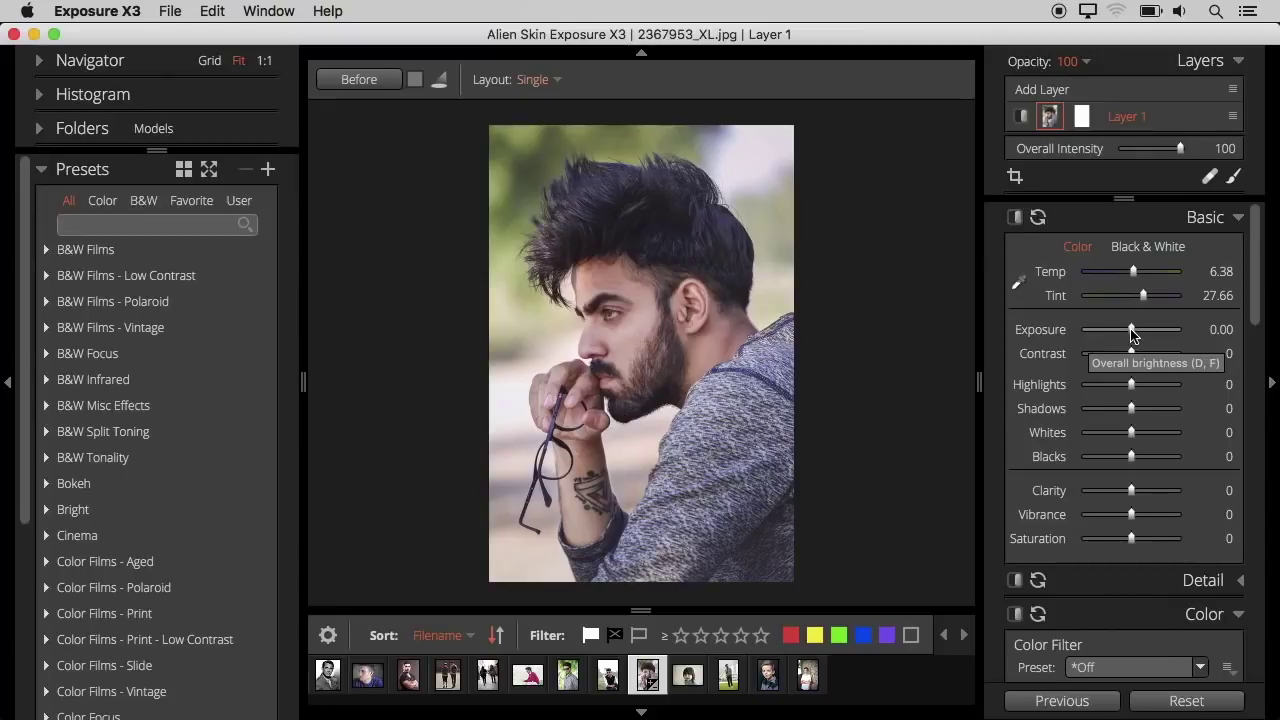
left_click_drag(1133, 335, 1135, 334)
scroll(1135, 305, "down", 2)
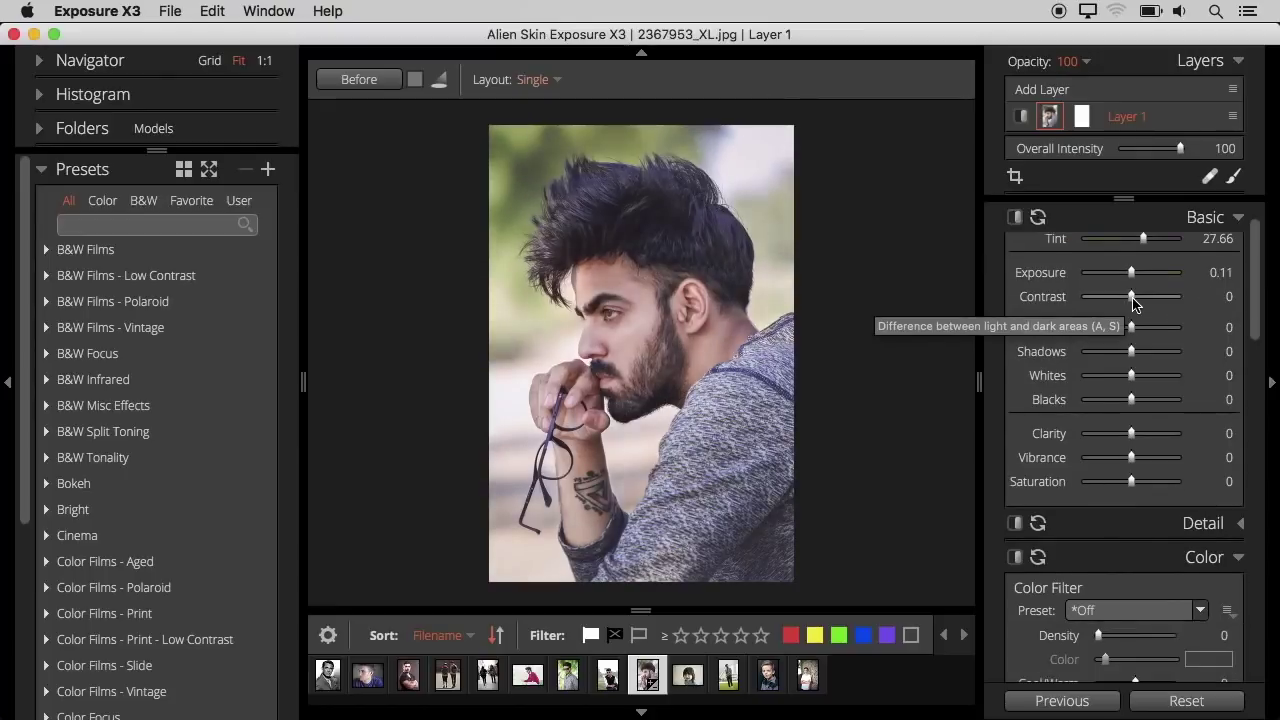
- Set Contrast 19, Highlights -13, Whites 11, tweak Blacks, and add Clarity 32, Vibrance 17, Saturation 21
left_click_drag(1133, 297, 1141, 297)
left_click_drag(1131, 327, 1134, 351)
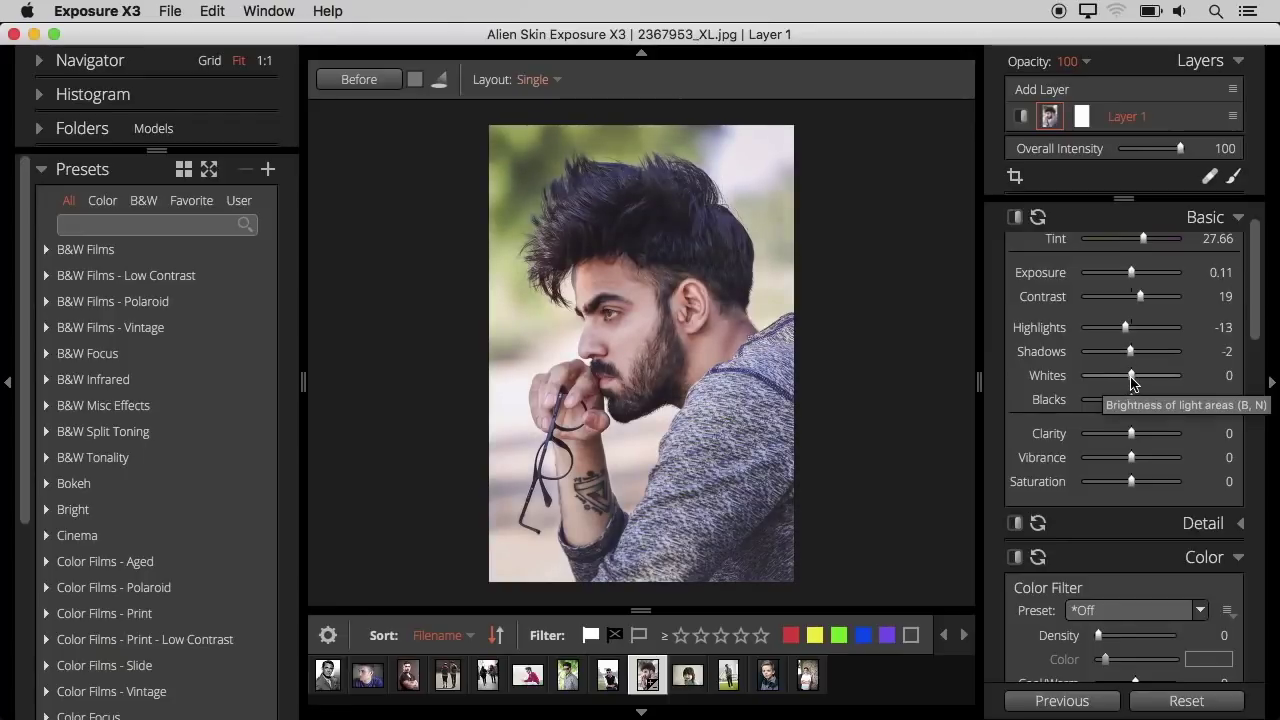
left_click_drag(1131, 376, 1135, 376)
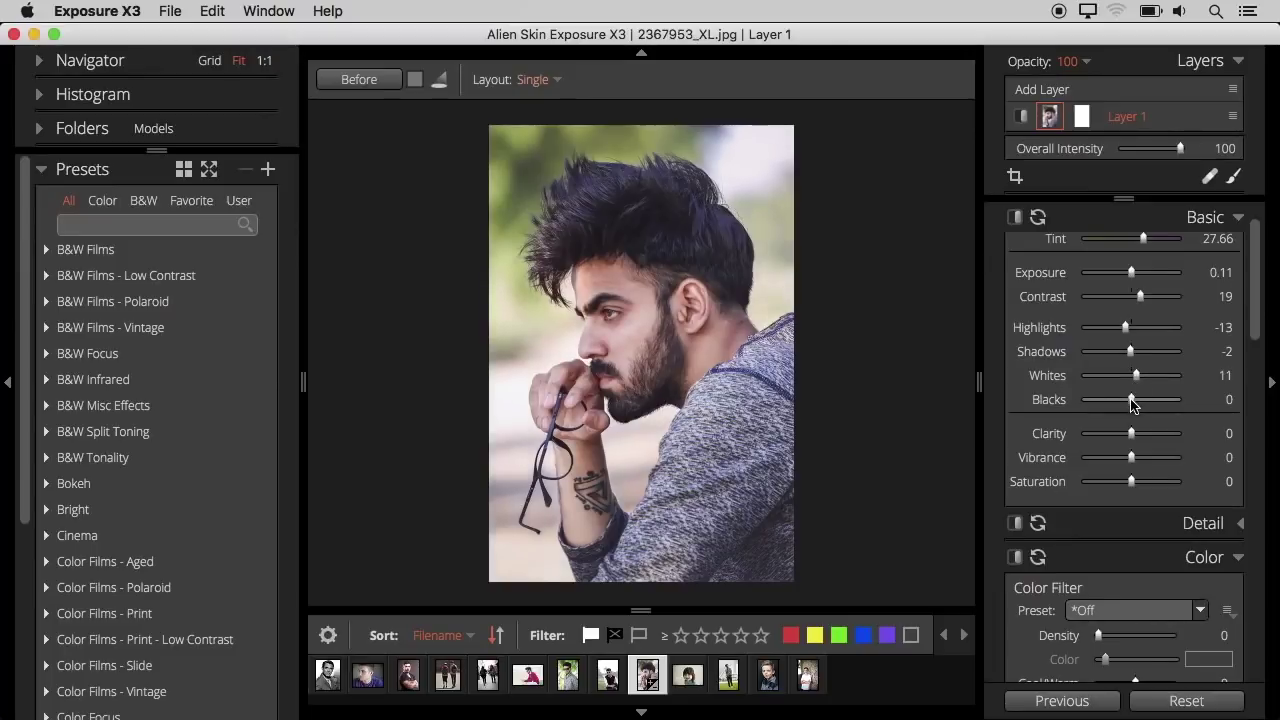
left_click_drag(1132, 400, 1116, 400)
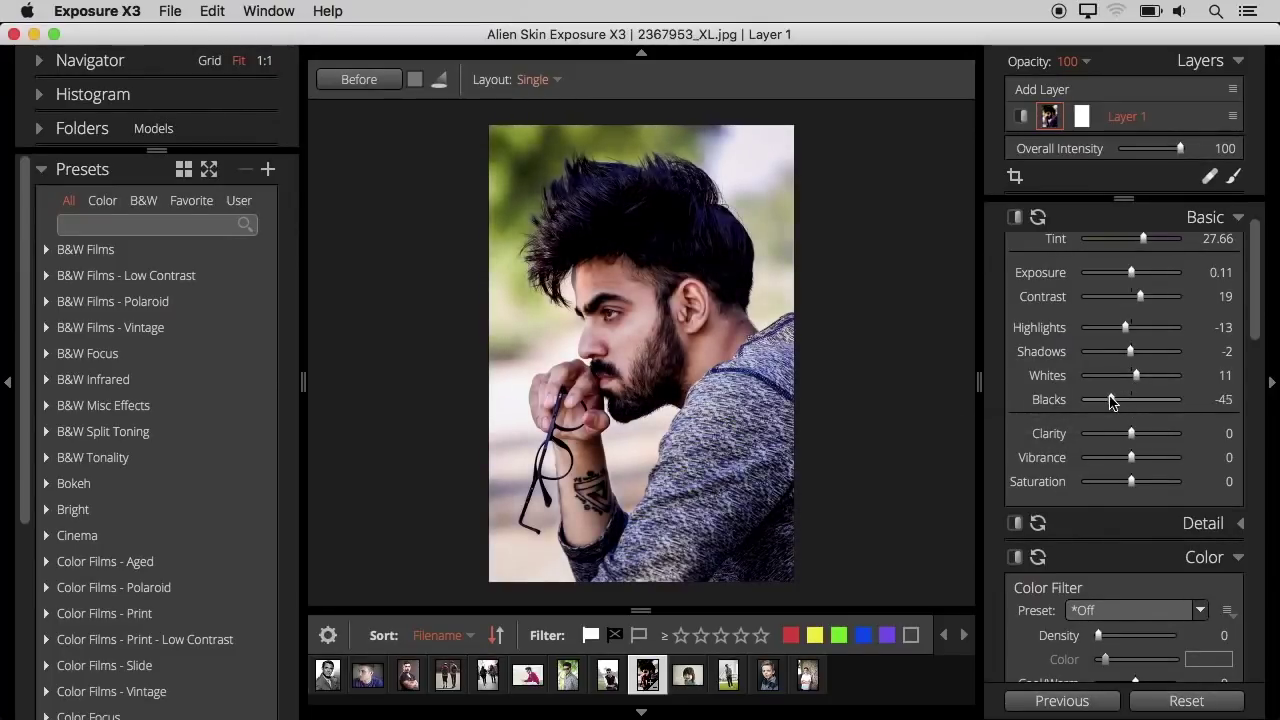
left_click_drag(1118, 402, 1121, 402)
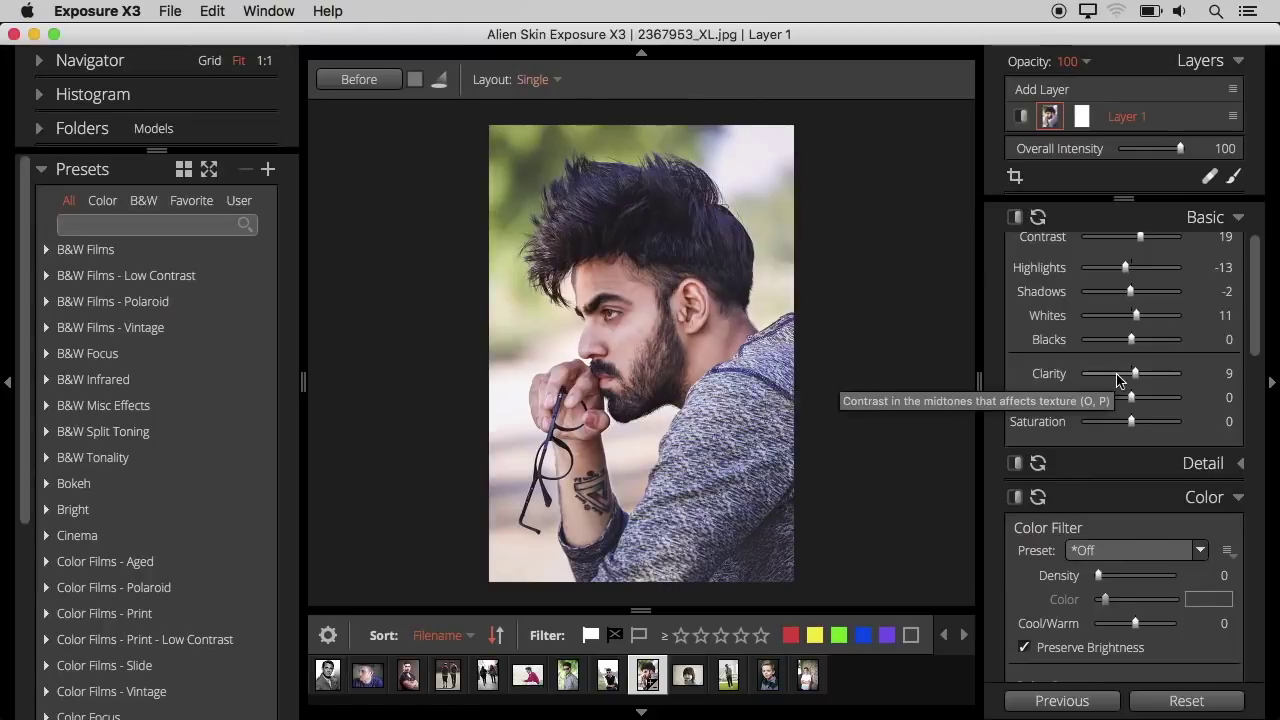
left_click_drag(1135, 373, 1146, 374)
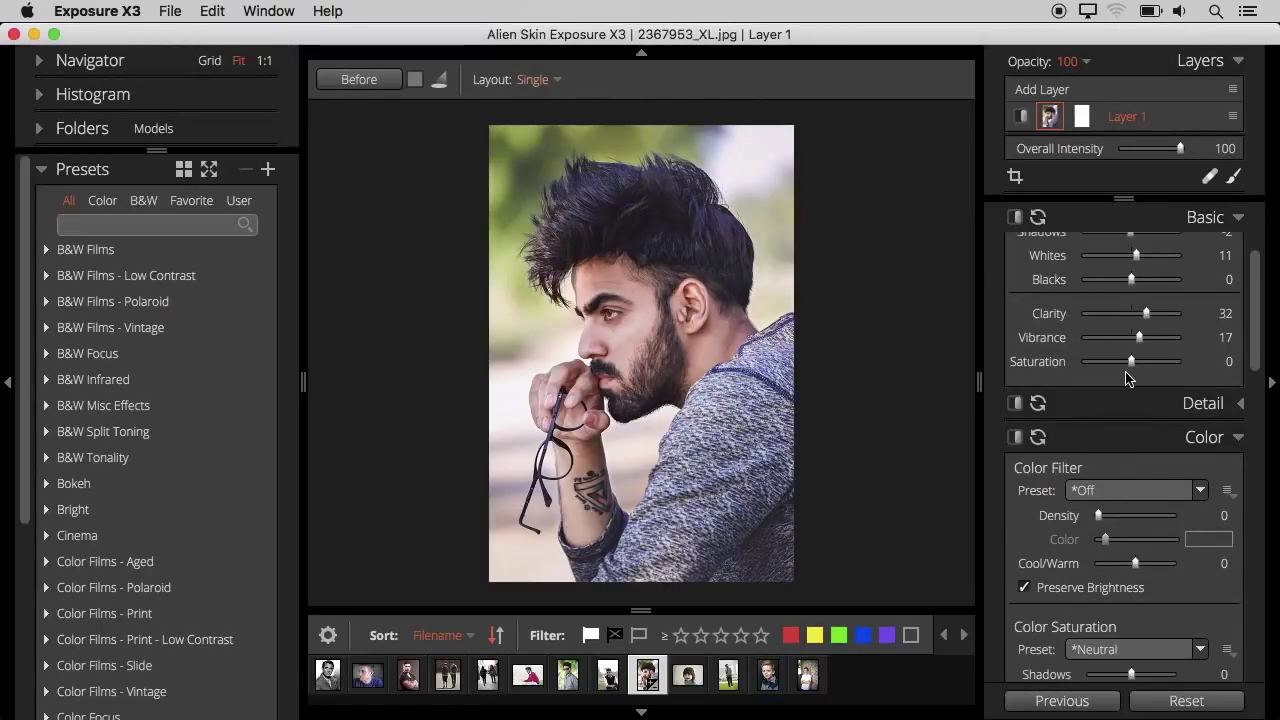
left_click_drag(1131, 364, 1146, 374)
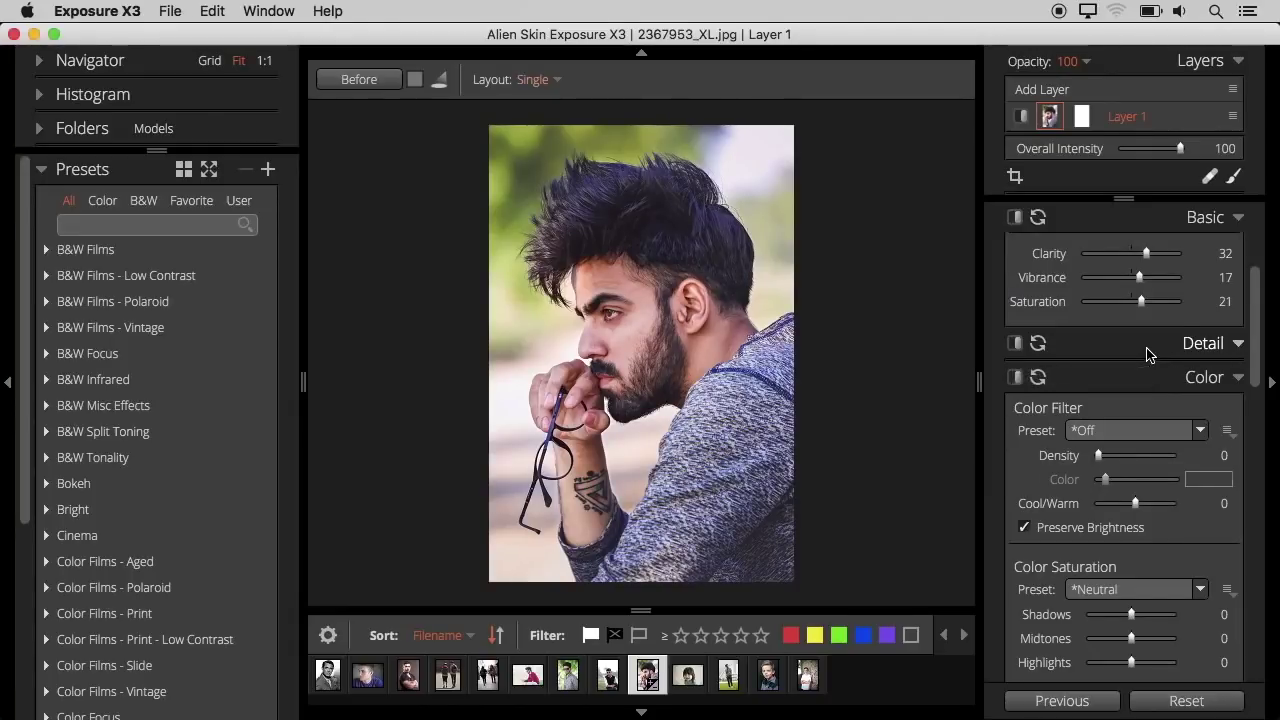
- Expand the Detail panel and set Sharpening Amount to 11
left_click(1148, 350)
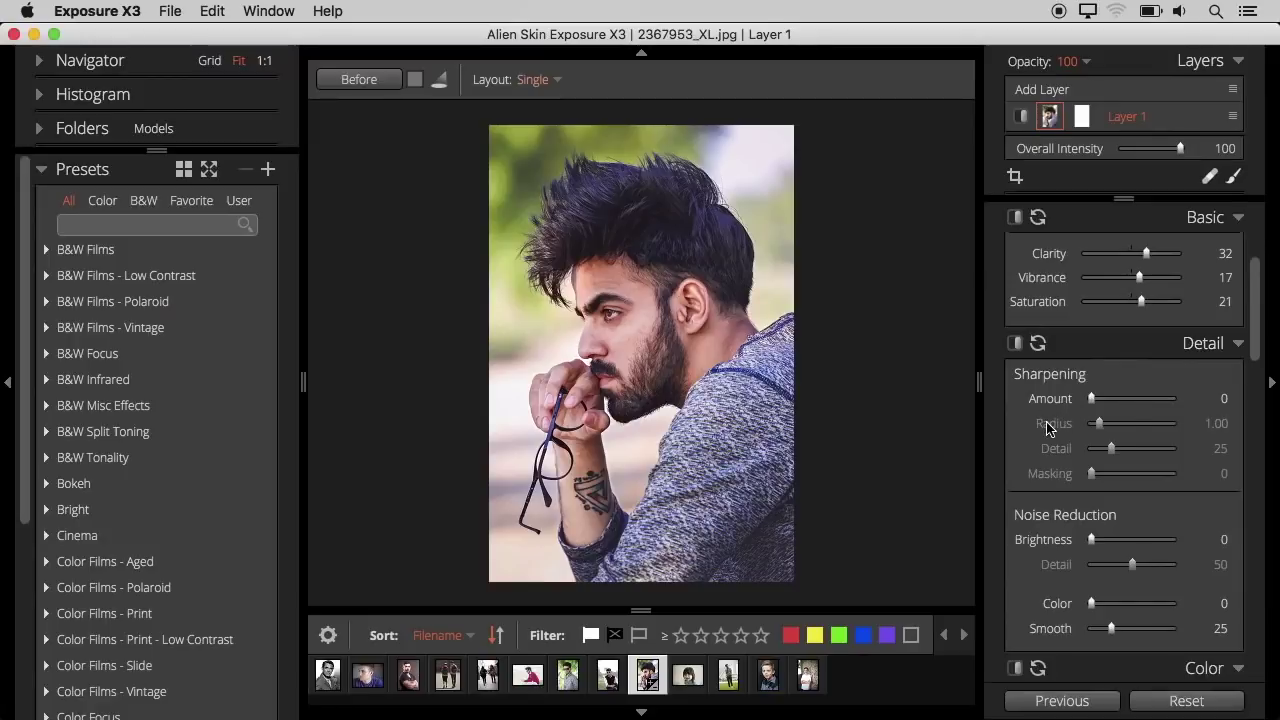
scroll(1047, 428, "down", 4)
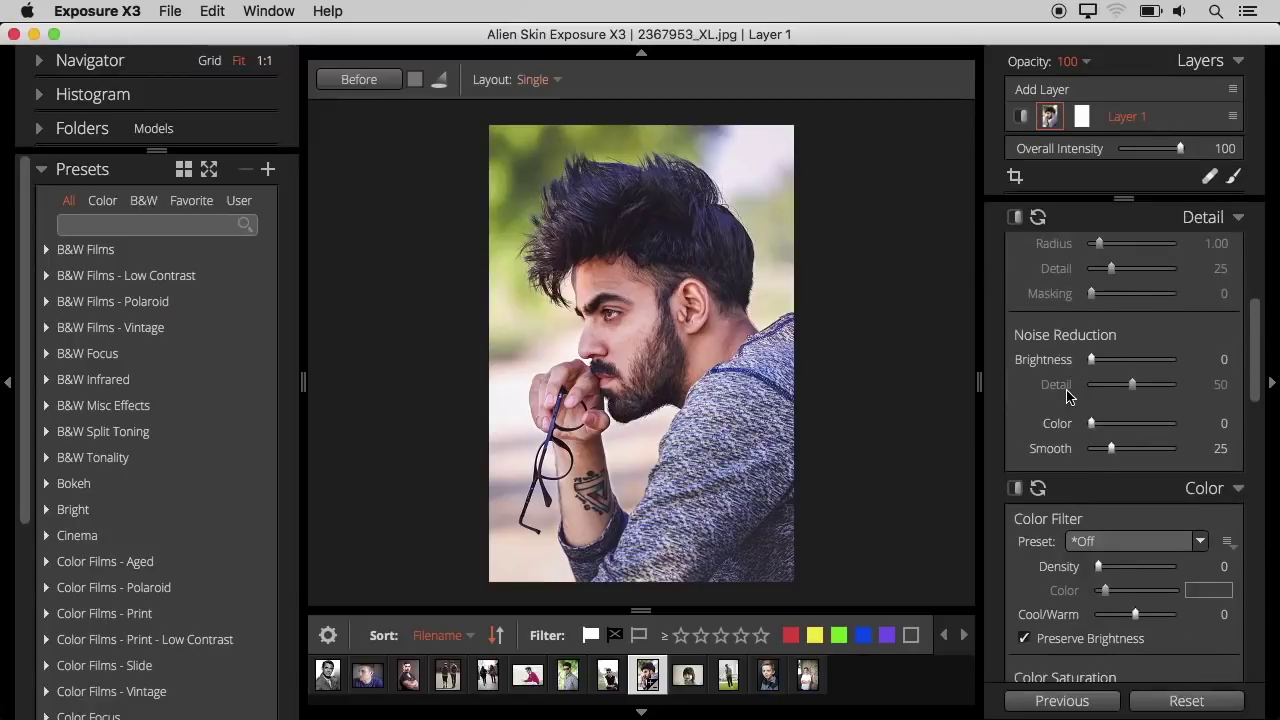
scroll(1066, 395, "up", 2)
scroll(1080, 402, "up", 2)
left_click_drag(1092, 399, 1096, 399)
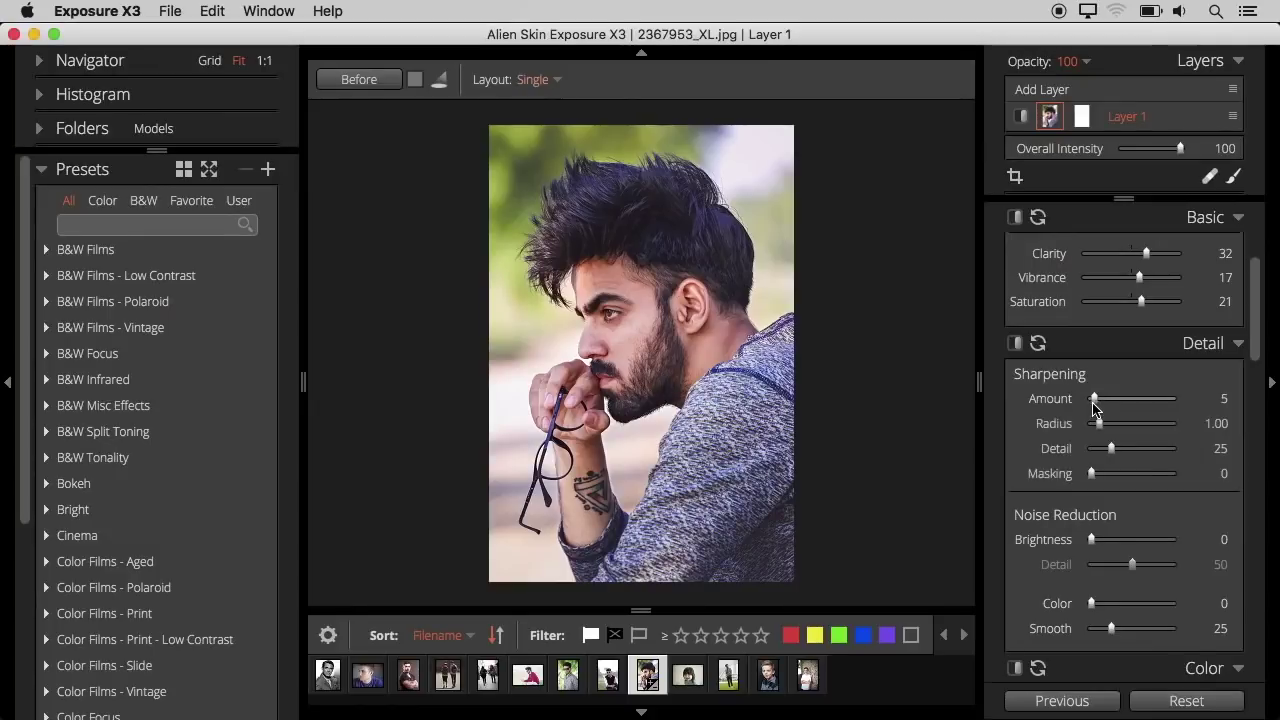
- Set Noise Reduction Brightness 14, Detail 65 and Color 58, then collapse the panels
scroll(1050, 430, "down", 1)
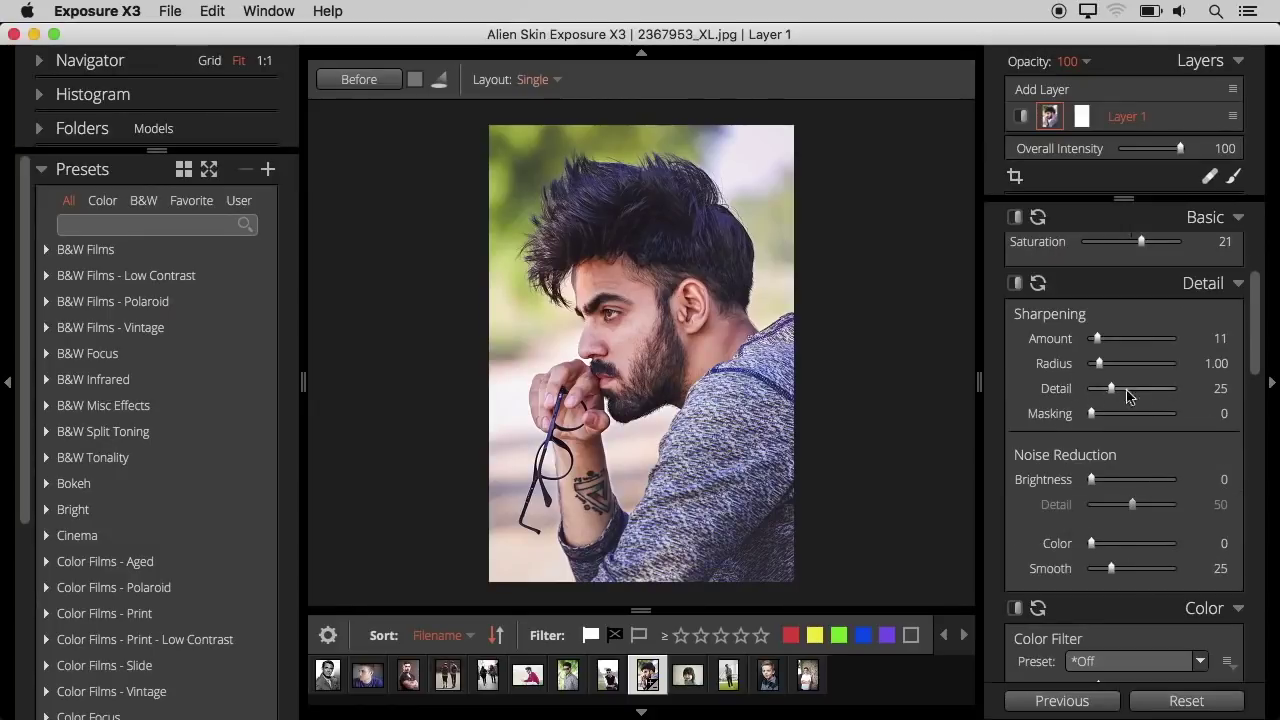
scroll(1118, 408, "down", 2)
scroll(1118, 408, "down", 1)
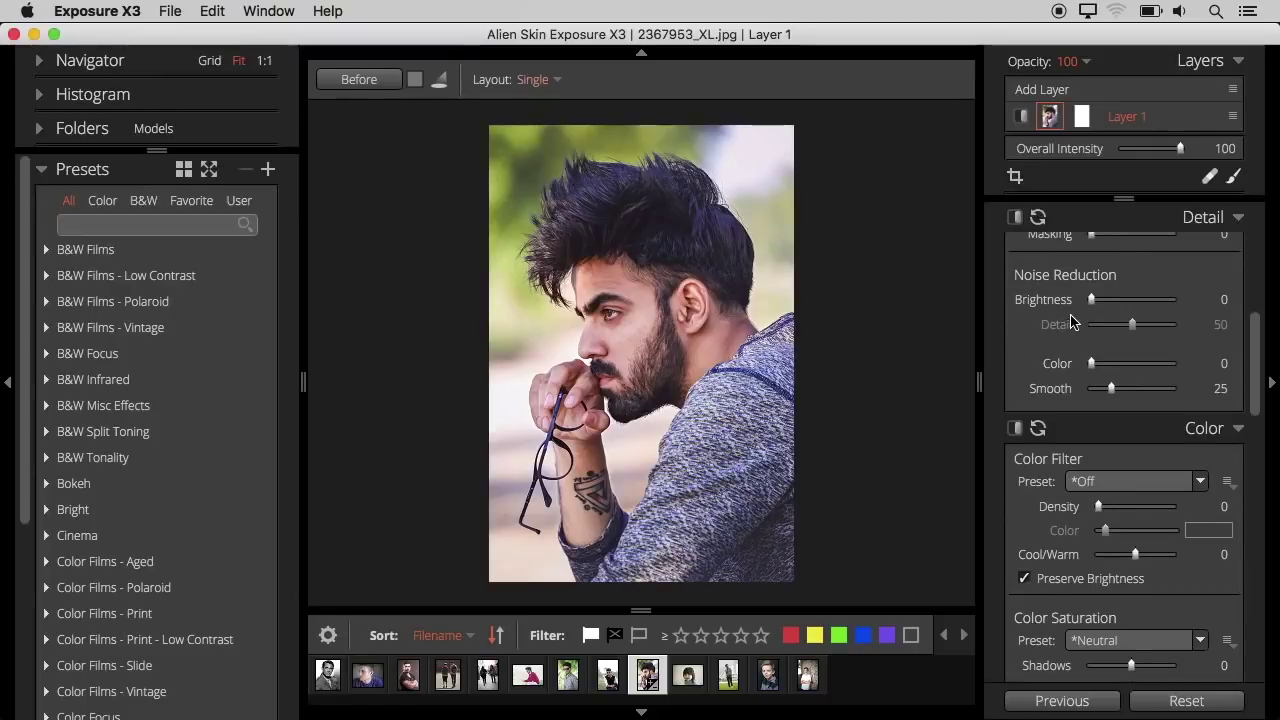
left_click_drag(1095, 300, 1102, 300)
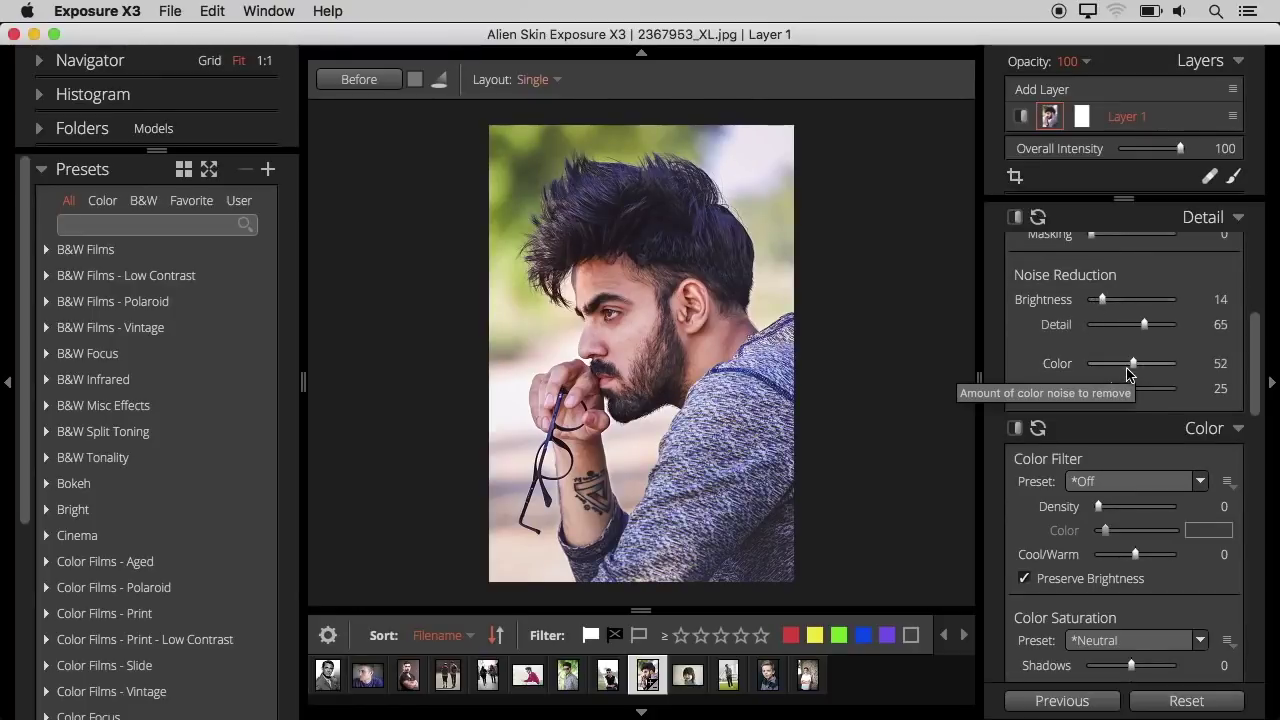
mouse_move(1135, 363)
left_mouse_down()
mouse_move(1114, 363)
mouse_move(1138, 363)
left_mouse_up()
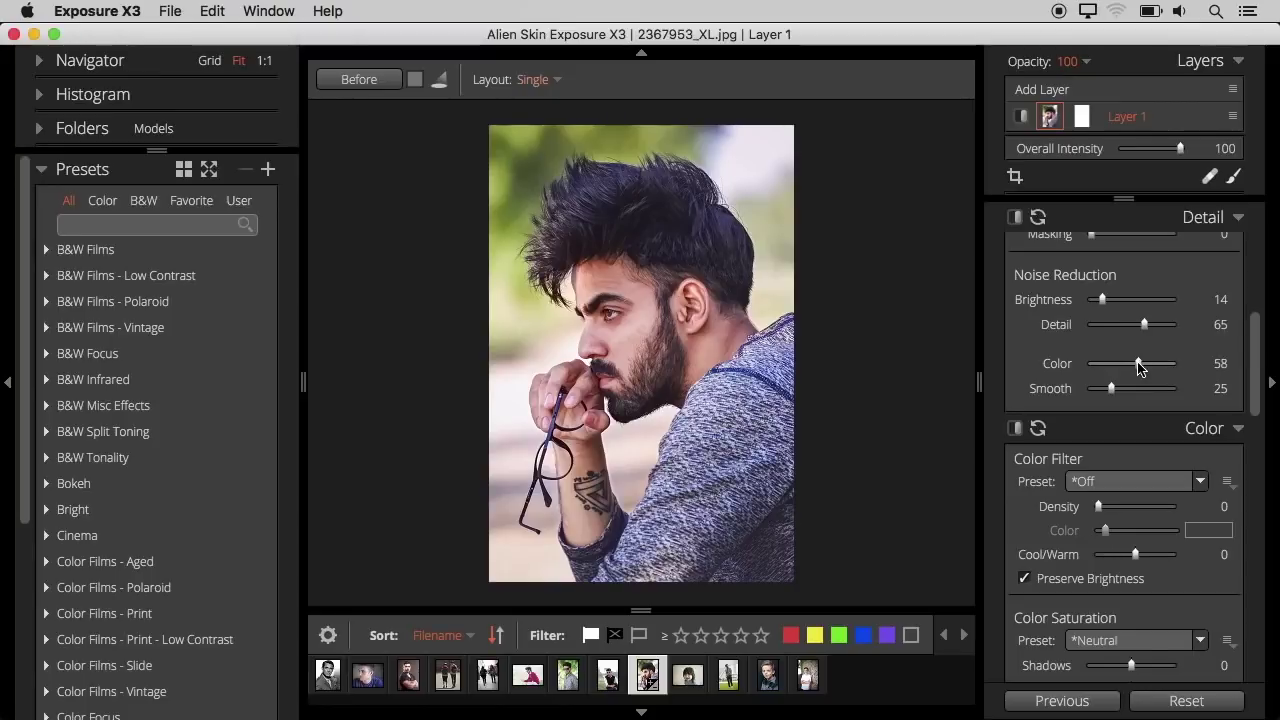
mouse_move(1139, 364)
left_mouse_down()
mouse_move(1116, 390)
mouse_move(1128, 394)
left_mouse_up()
left_click(1200, 217, "alt")
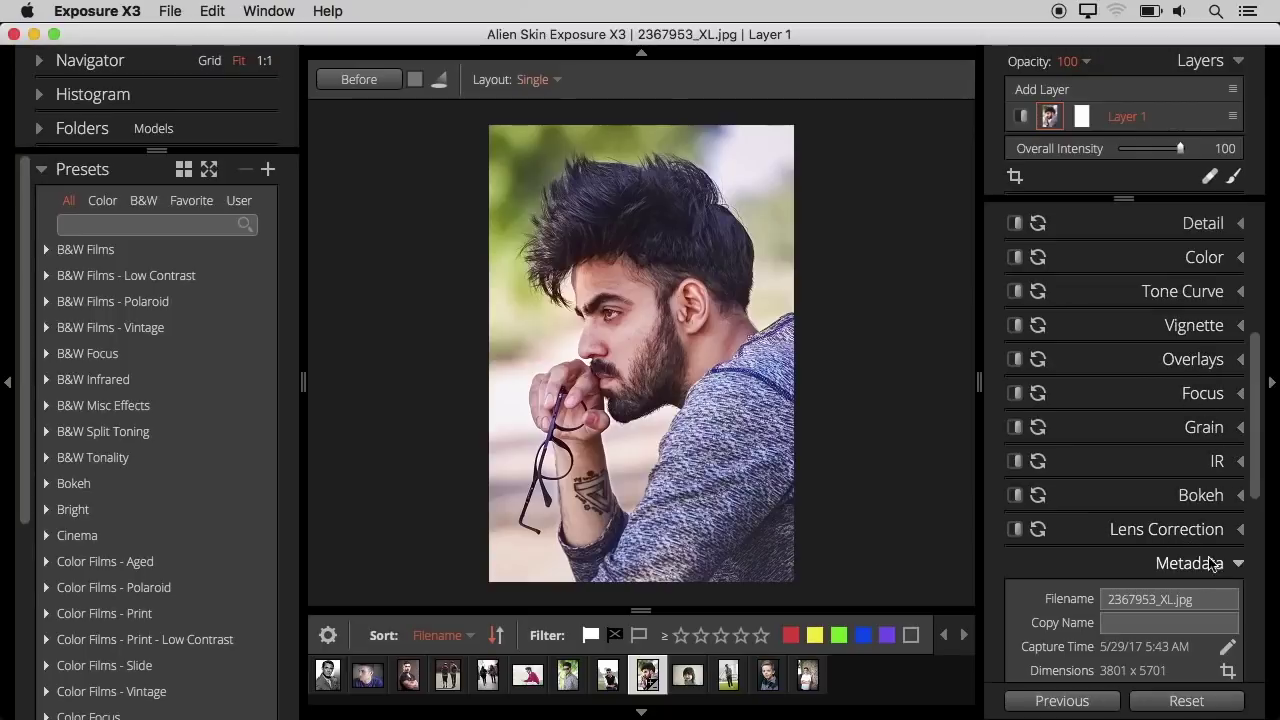
- Apply a darker, higher-contrast preset from the Tone Curve Preset list
left_click(1202, 293)
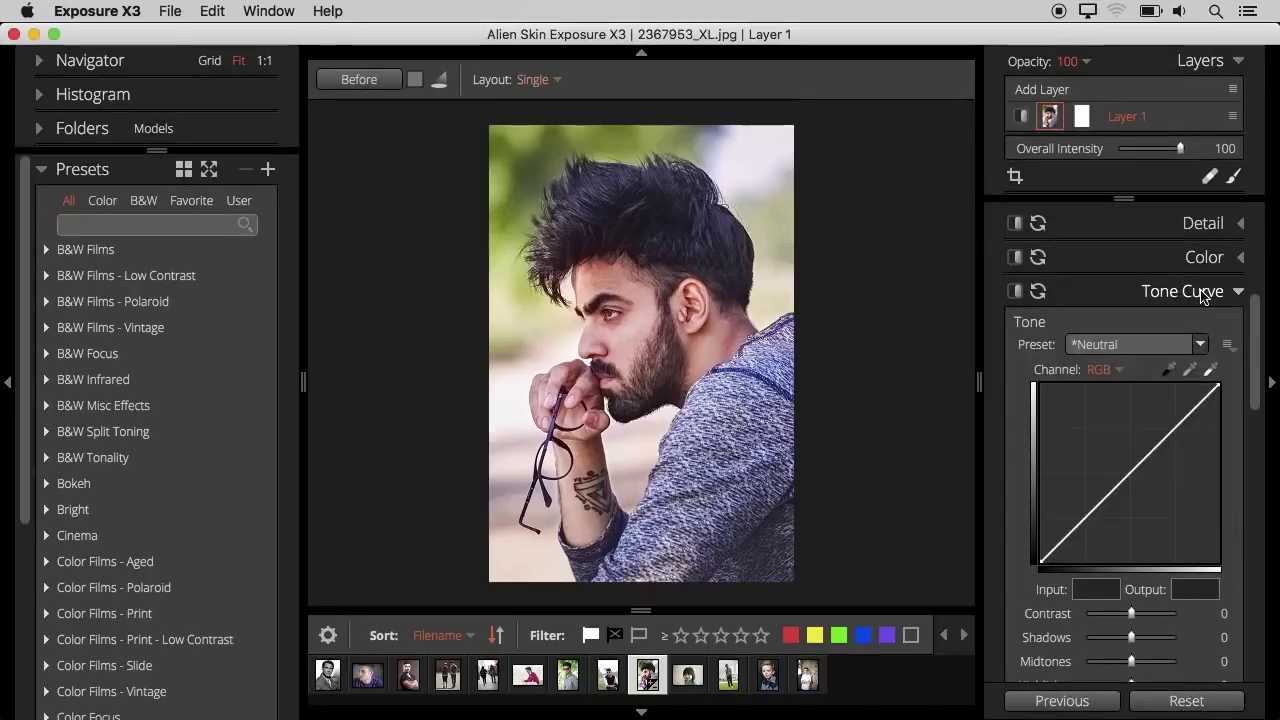
left_click(1128, 487)
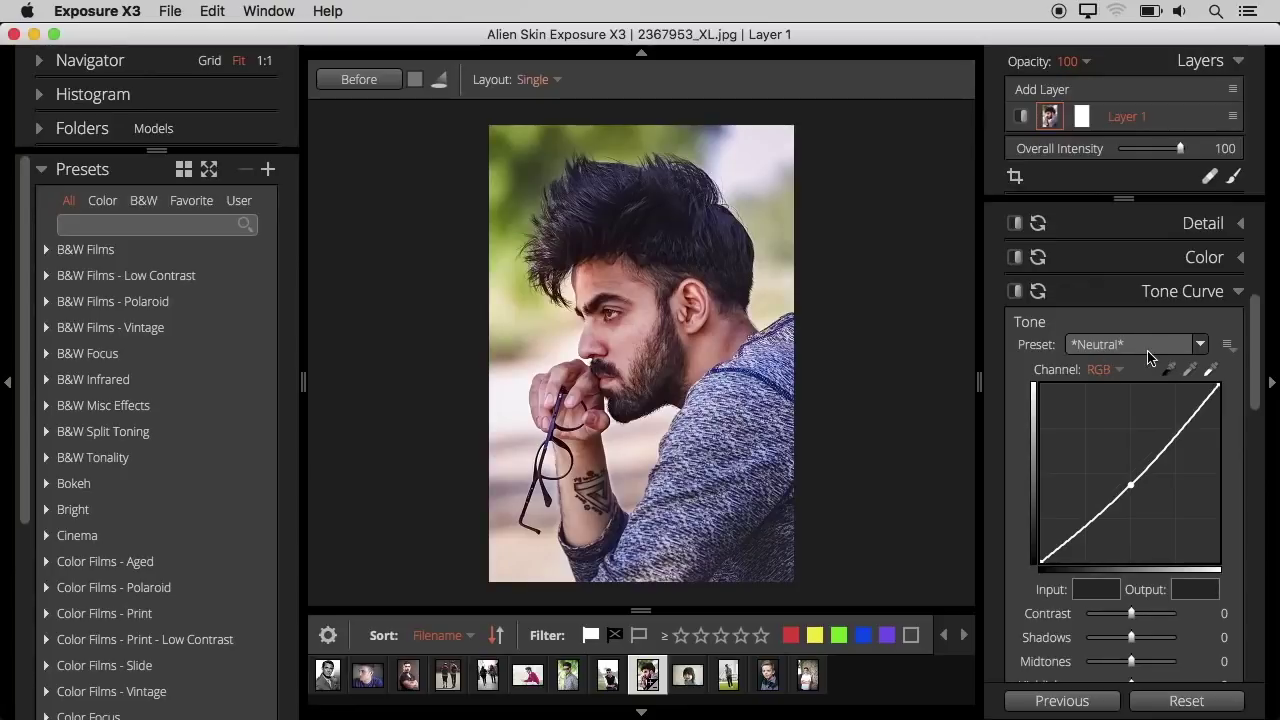
left_click(1145, 350)
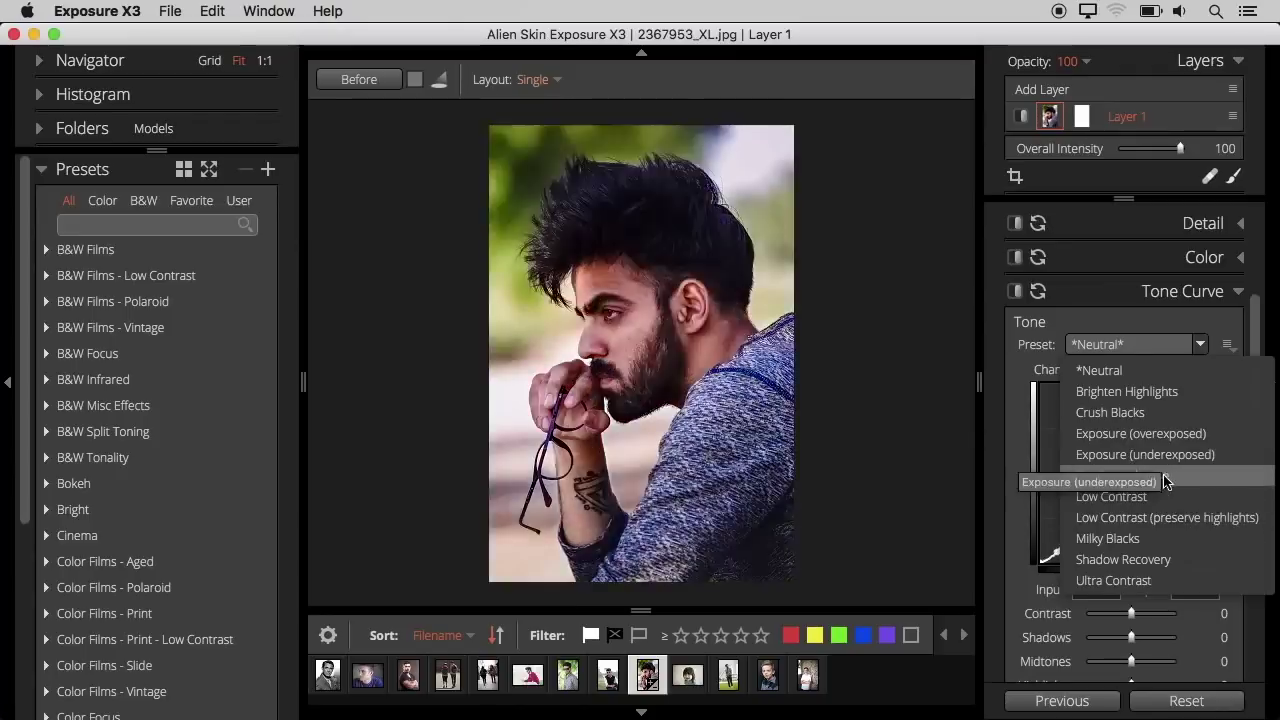
left_click(1160, 291)
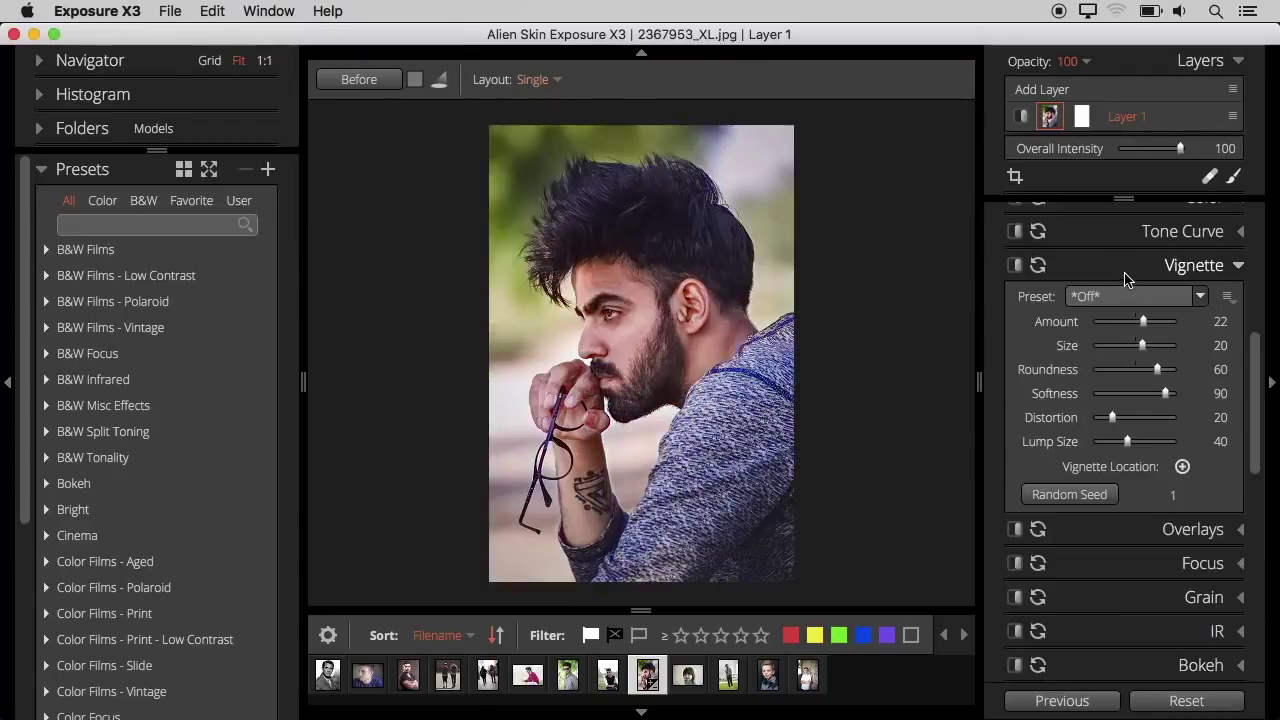
- Collapse Tone Curve and set the Vignette to Amount 1 and Size -9
left_click(1158, 265)
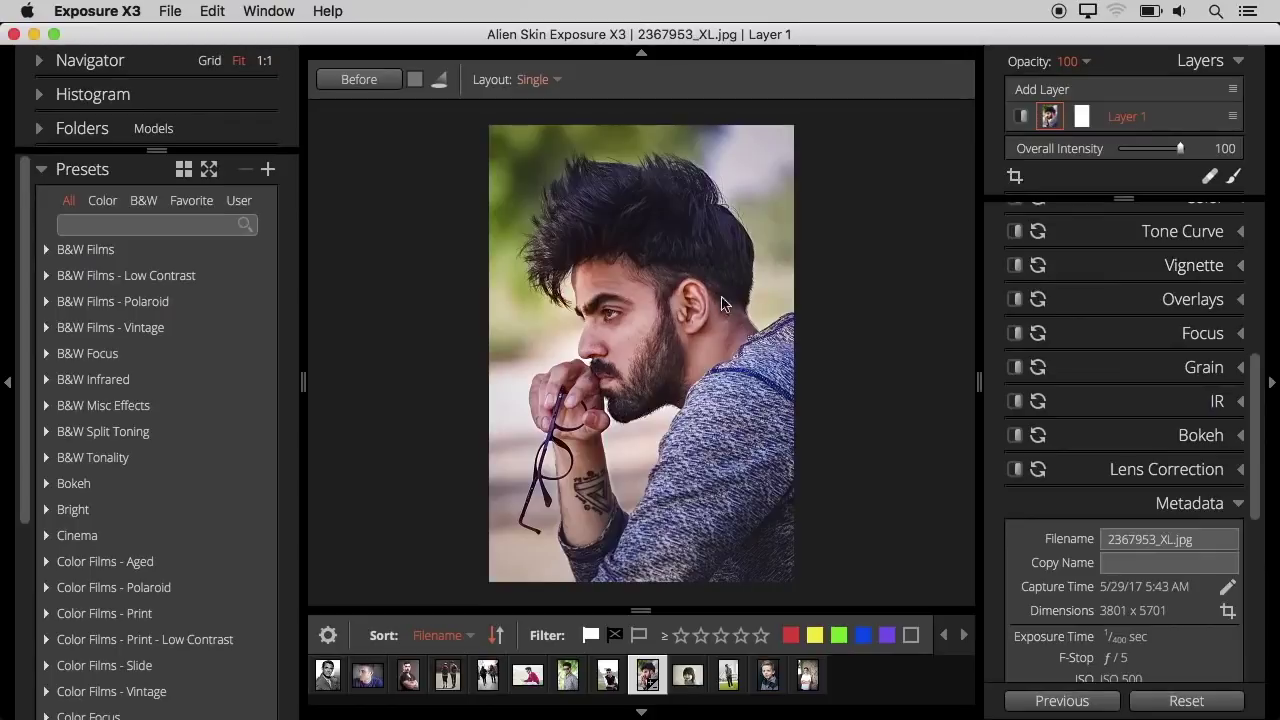
left_click(1190, 265)
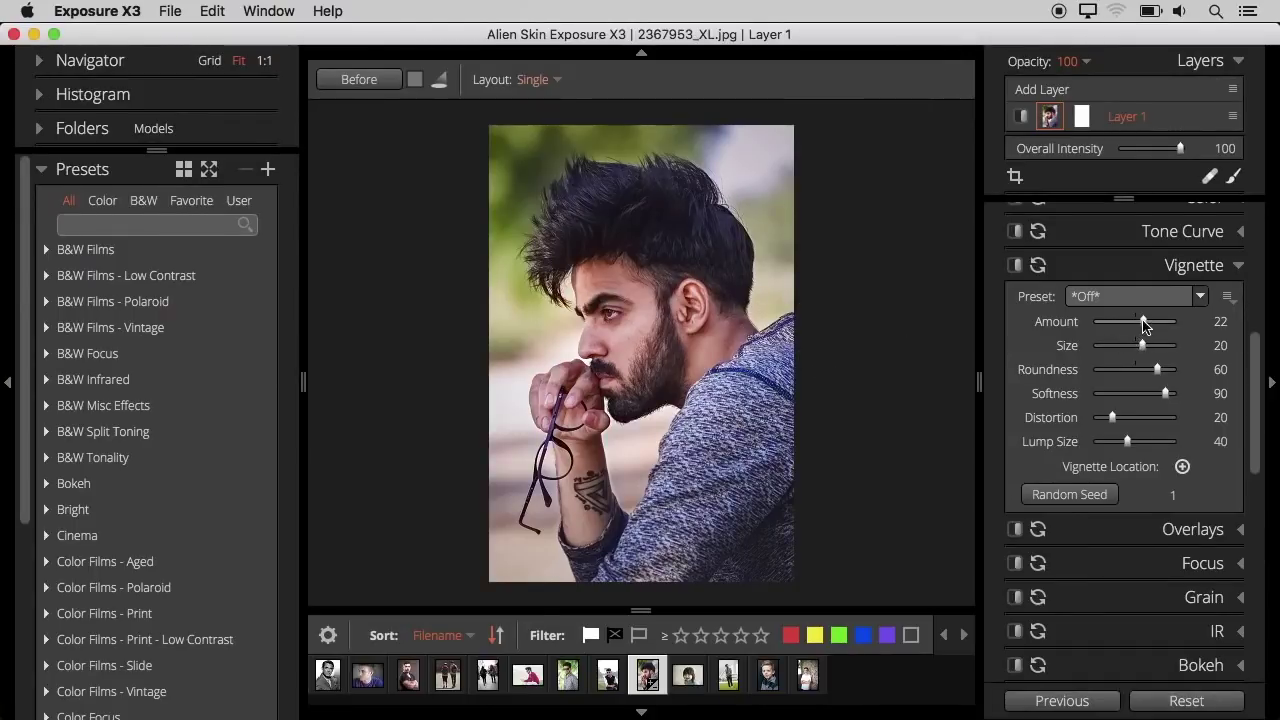
left_click_drag(1146, 325, 1159, 321)
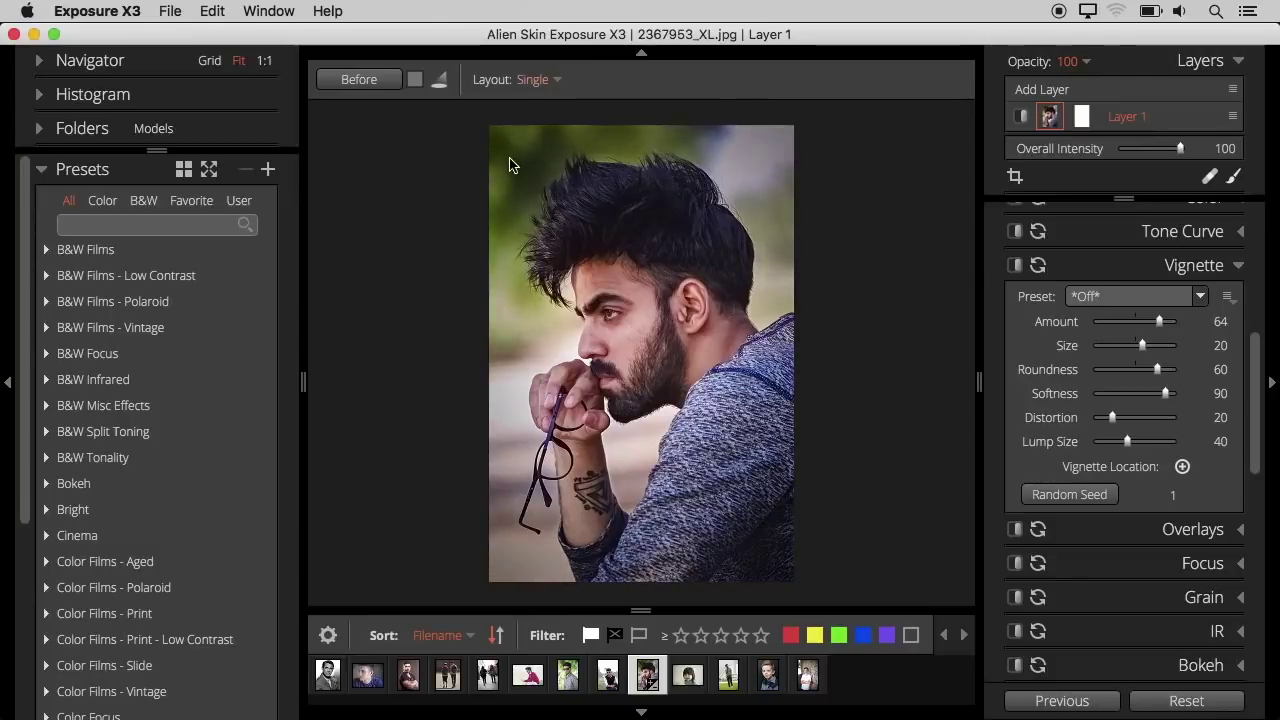
left_click_drag(1161, 323, 1140, 323)
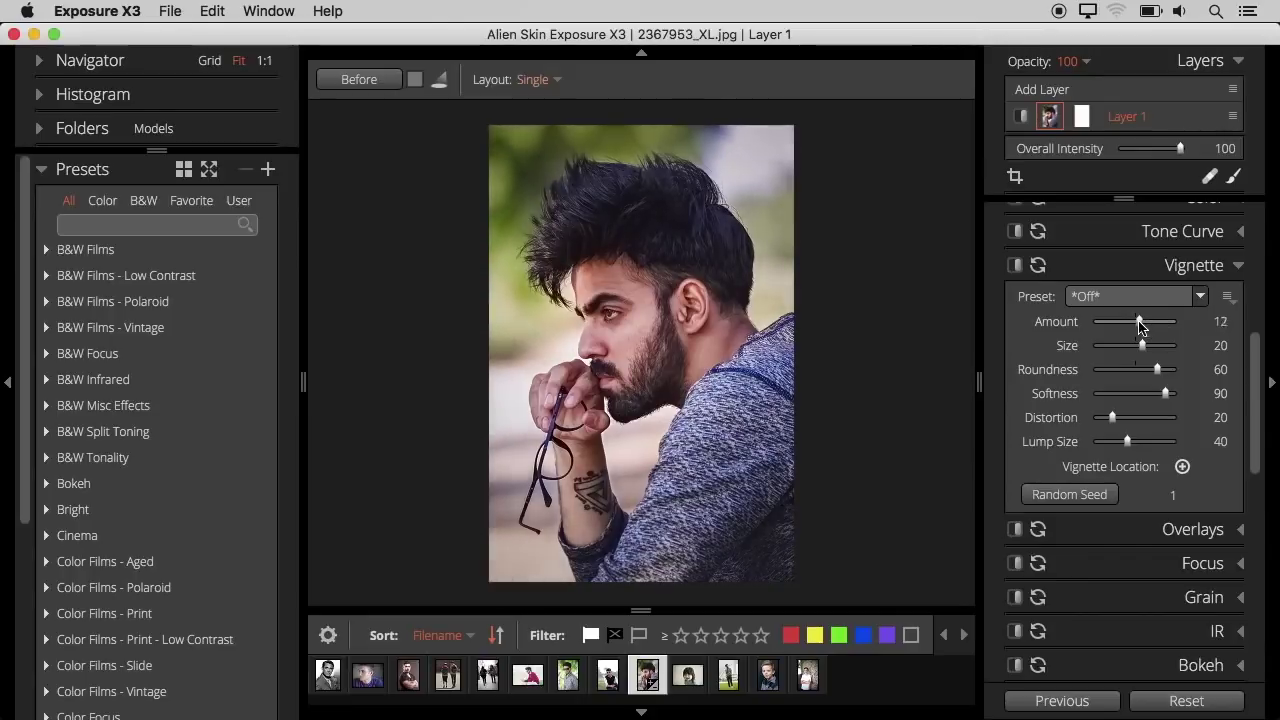
mouse_move(1140, 325)
left_mouse_down()
mouse_move(1131, 345)
mouse_move(1149, 345)
left_mouse_up()
- Collapse Vignette and turn on the Grunge 1 border overlay
left_click(1180, 265)
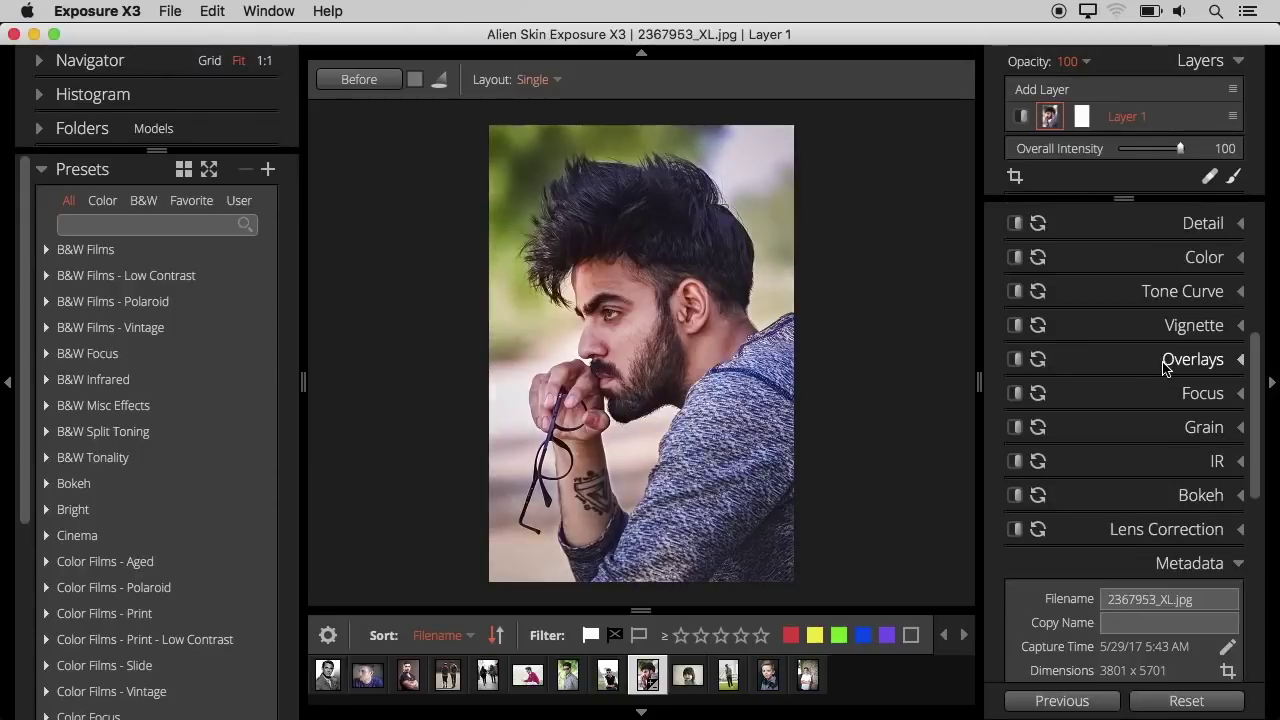
left_click(1166, 368)
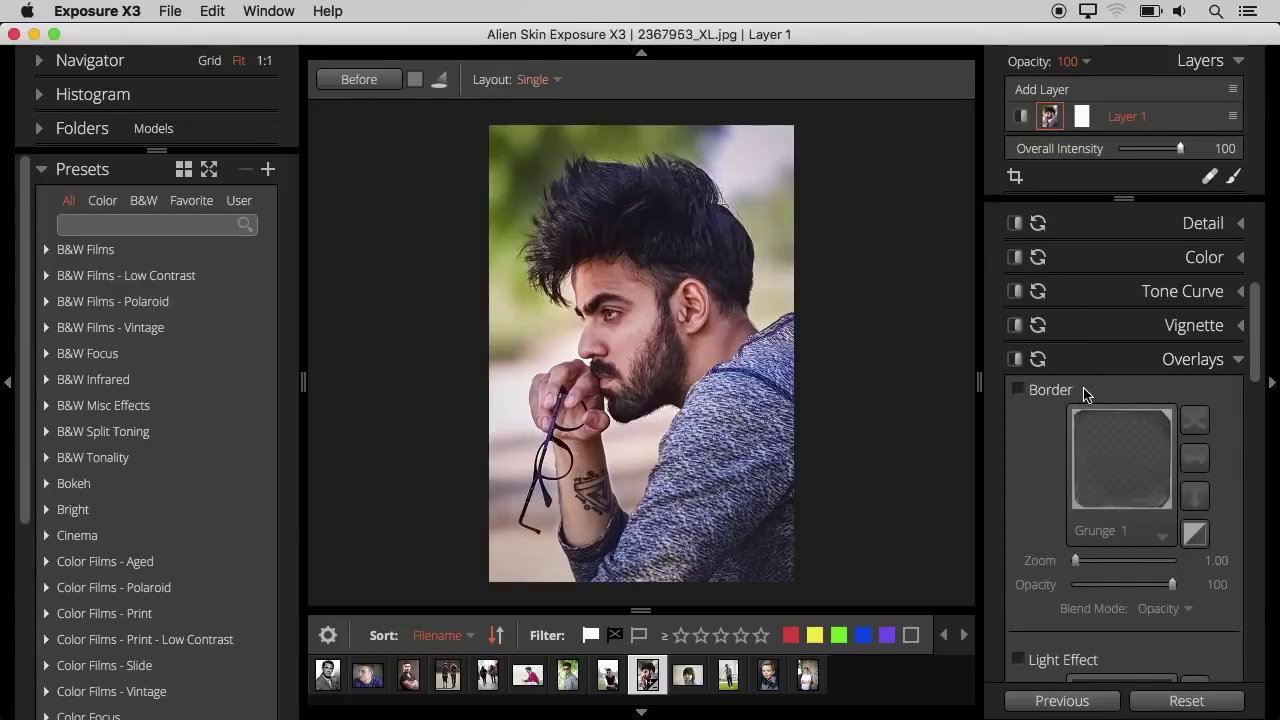
scroll(1108, 393, "down", 2)
scroll(1035, 357, "up", 1)
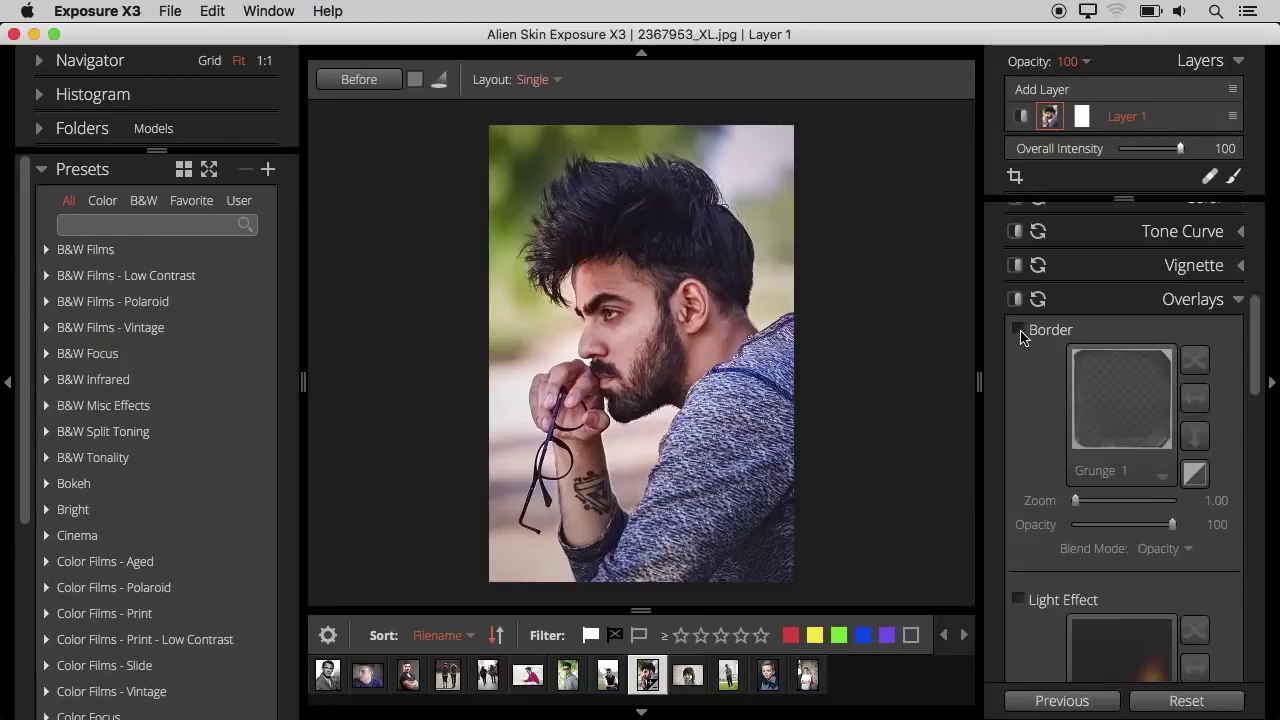
left_click(1019, 331)
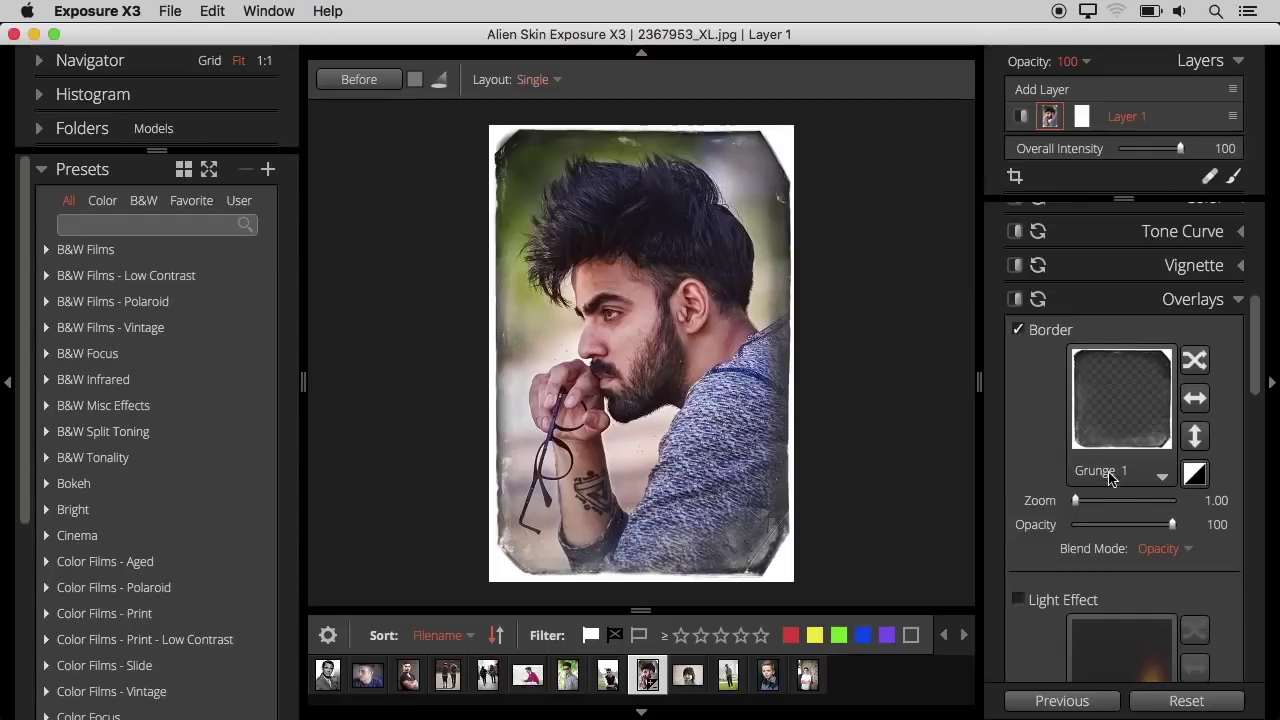
- Adjust the border's Opacity to 68, check its Blend Mode, and switch it to Frame 10
left_click_drag(1079, 503, 1069, 506)
left_click_drag(1172, 524, 1087, 524)
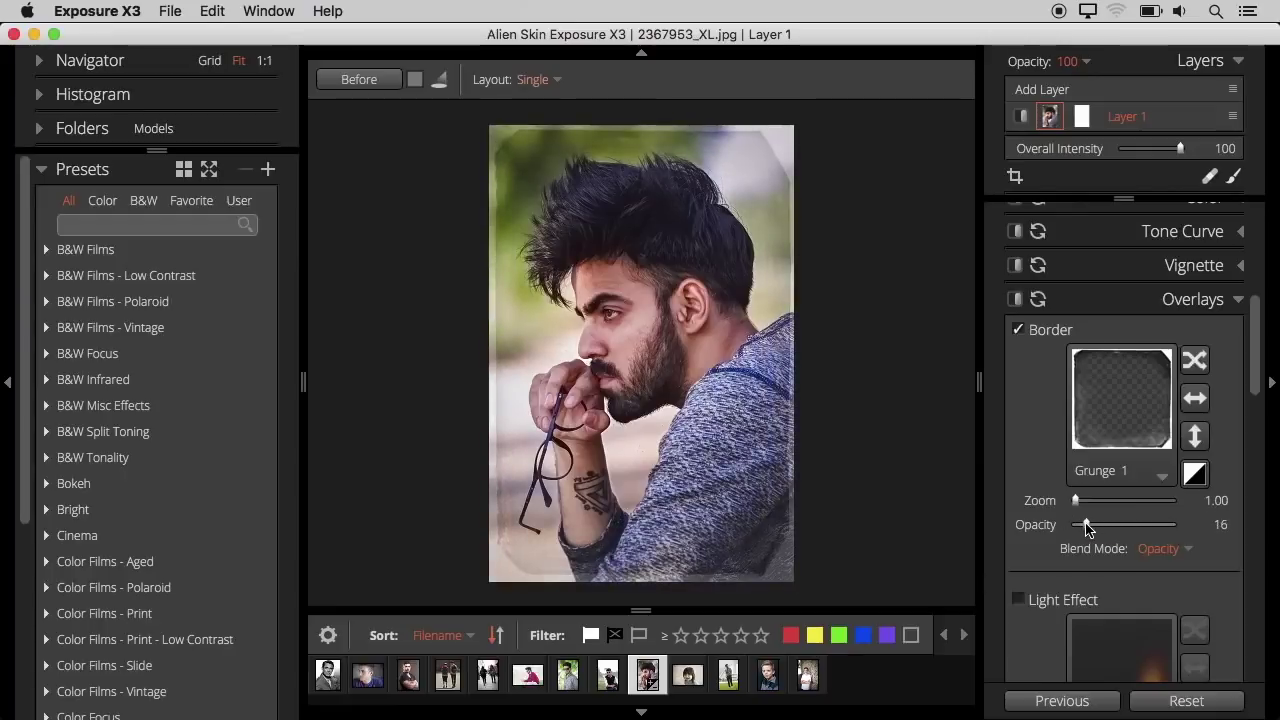
left_click_drag(1087, 524, 1139, 524)
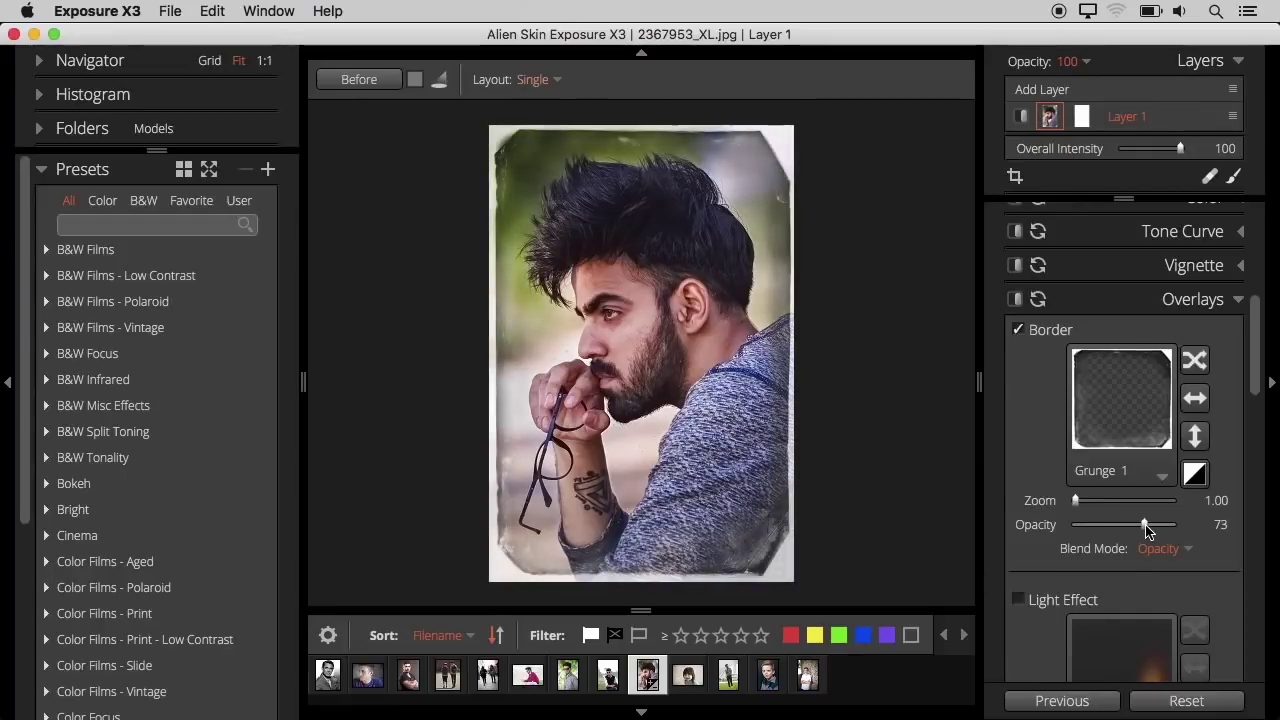
left_click(1156, 551)
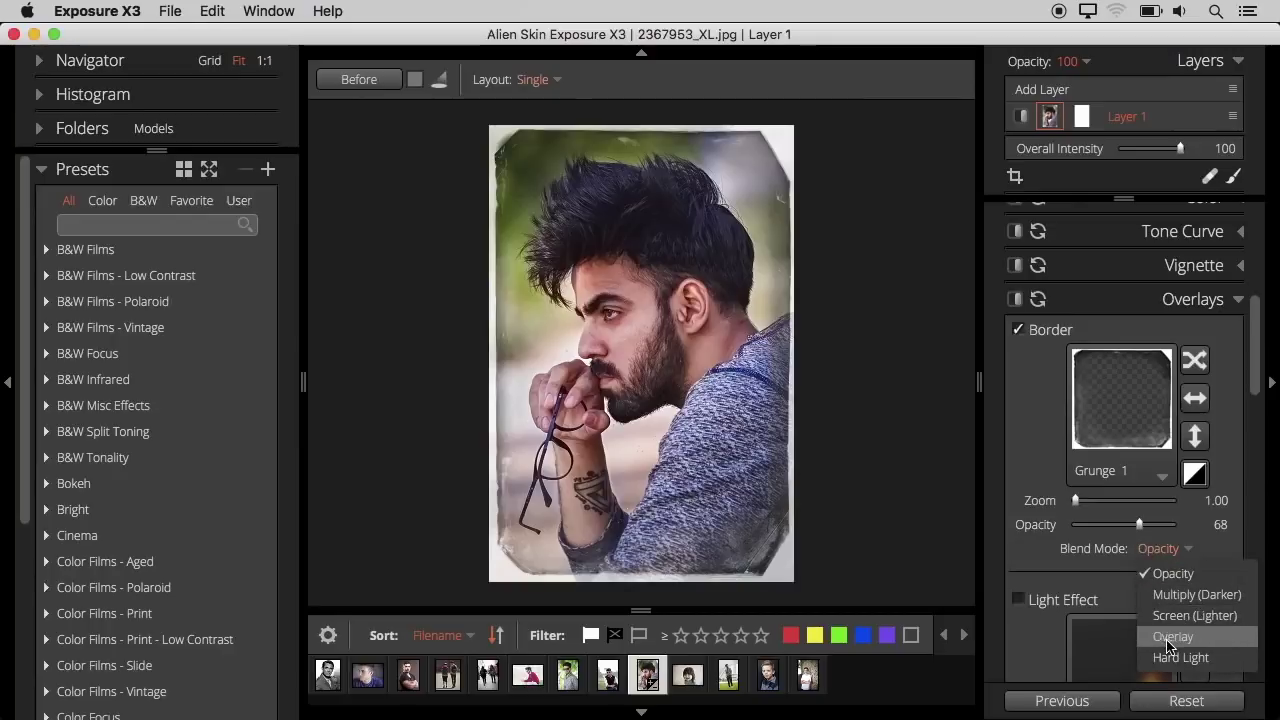
left_click(1092, 570)
key("ctrl+z")
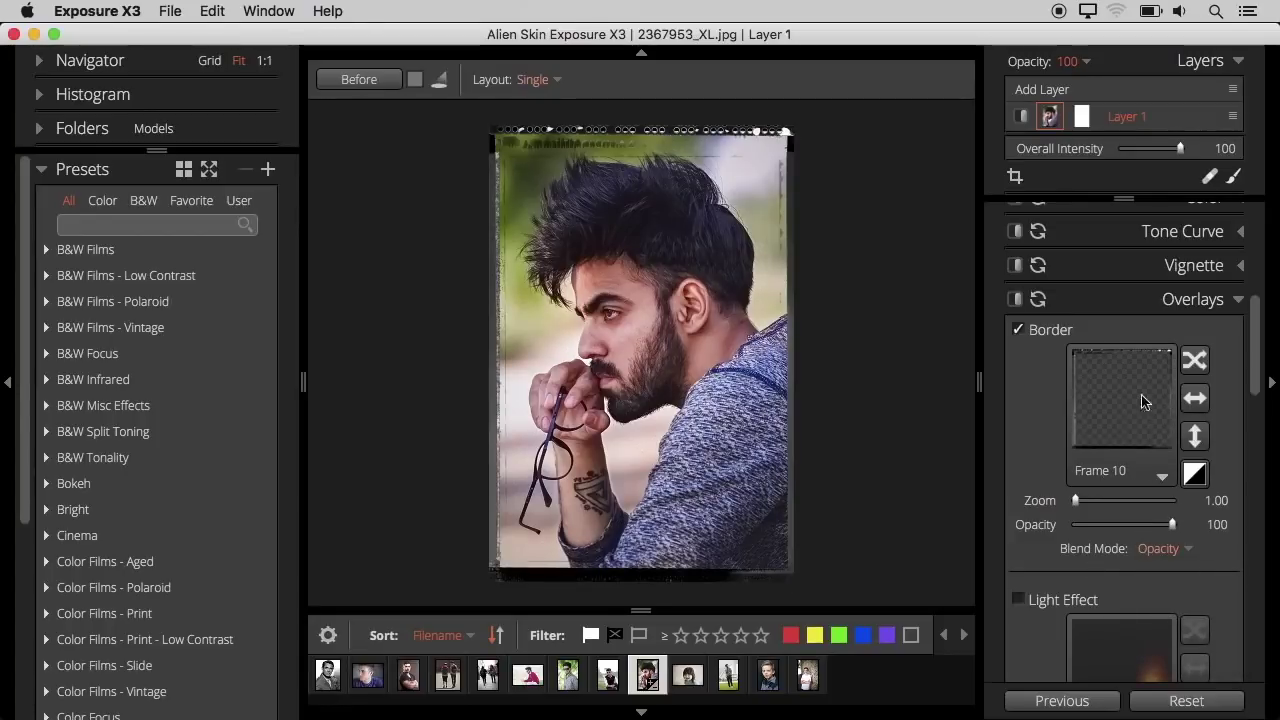
left_click(1151, 480)
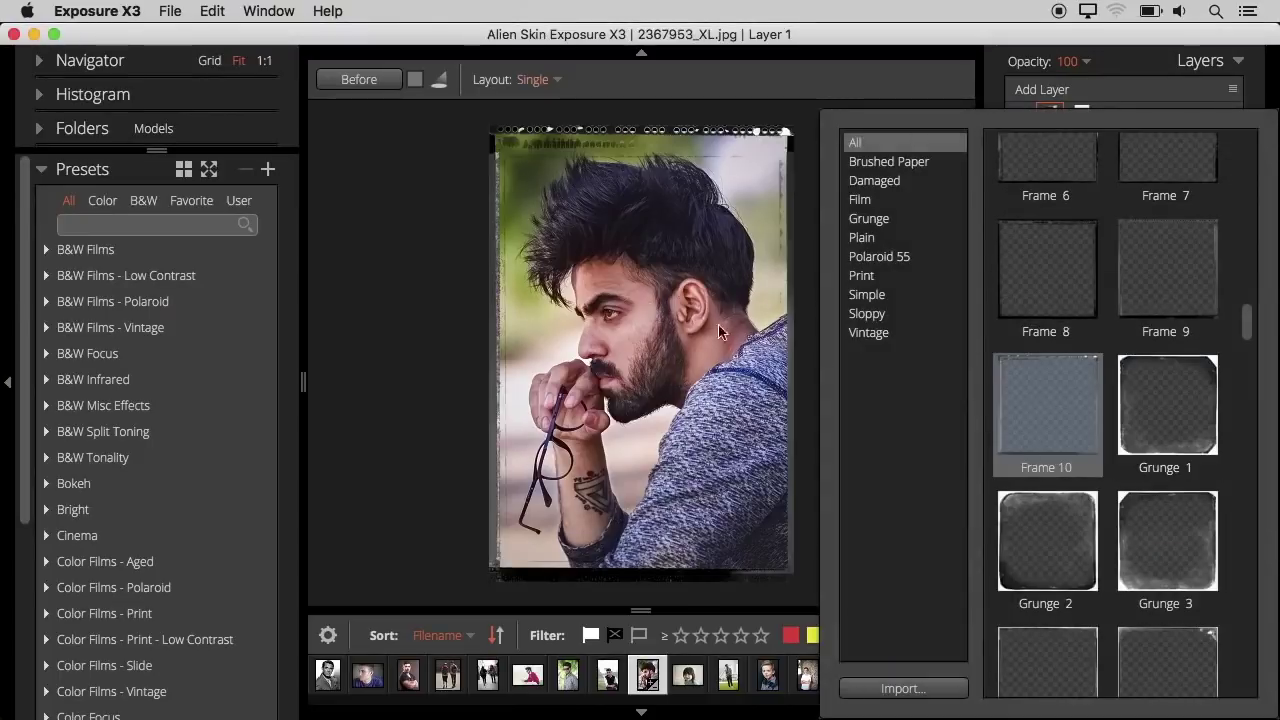
- Browse the border categories from Brushed Paper through Vintage
left_click(888, 161)
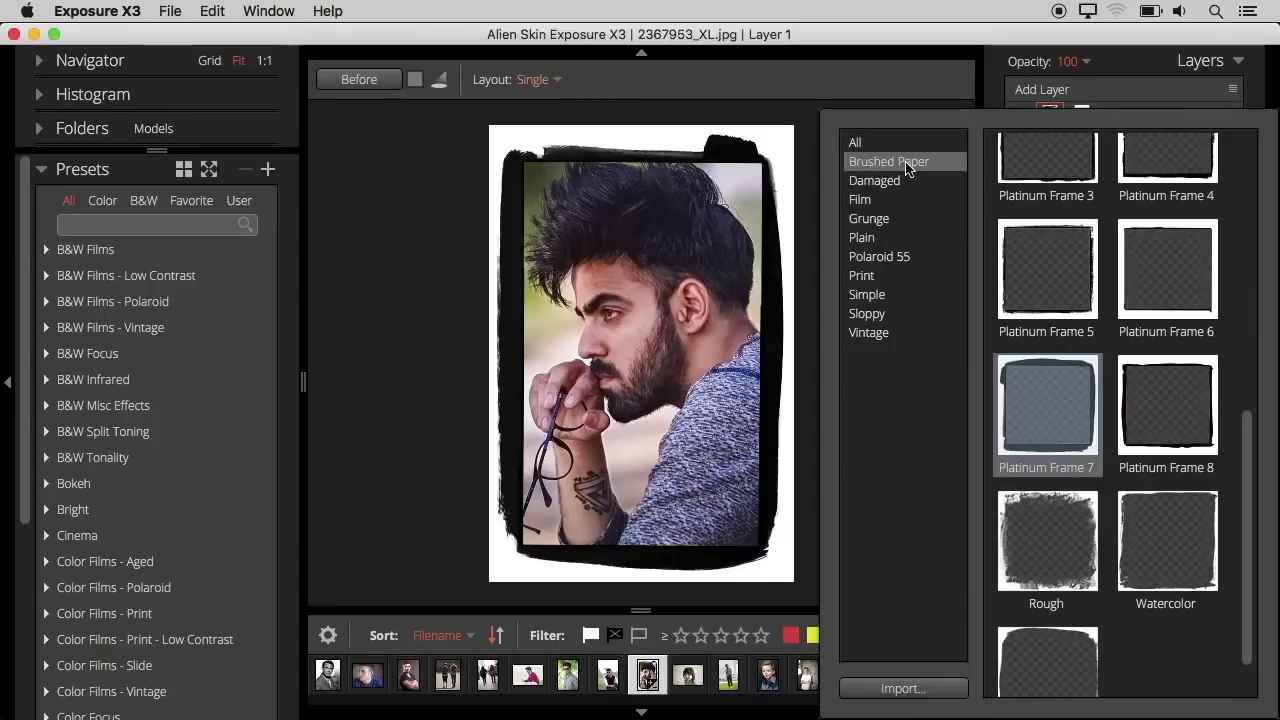
left_click(893, 181)
left_click(895, 199)
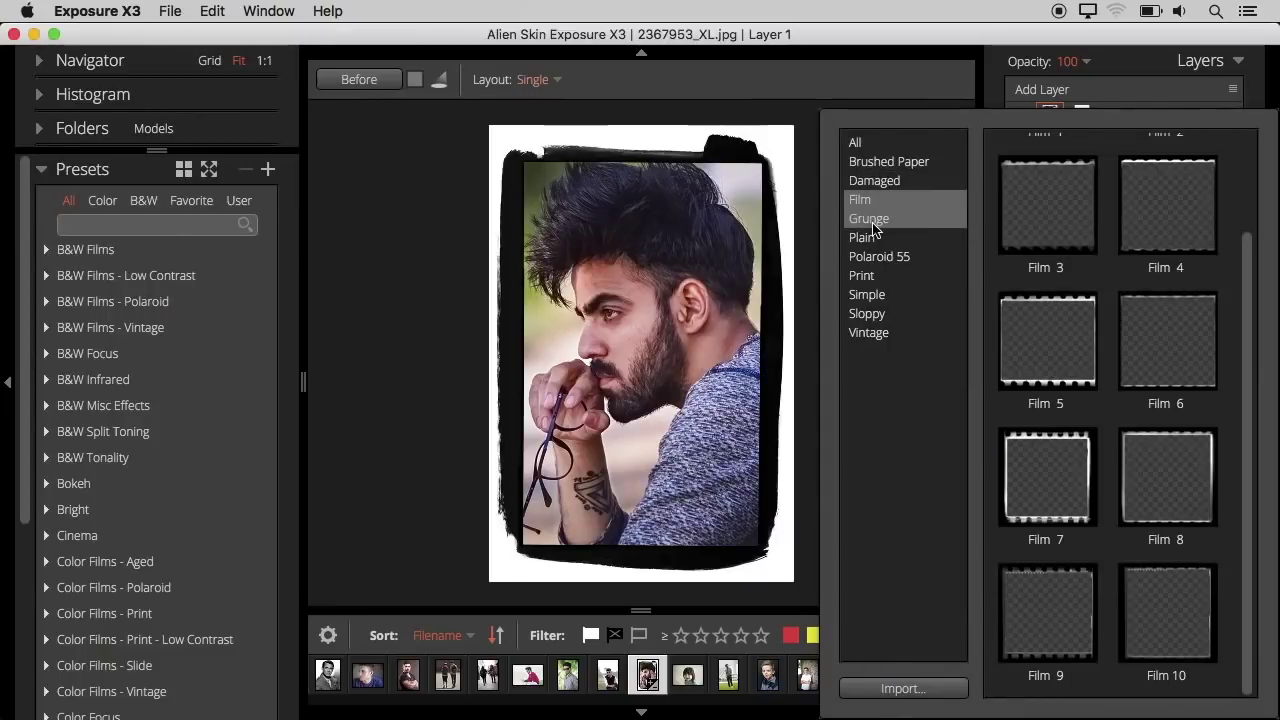
left_click(898, 218)
left_click(901, 237)
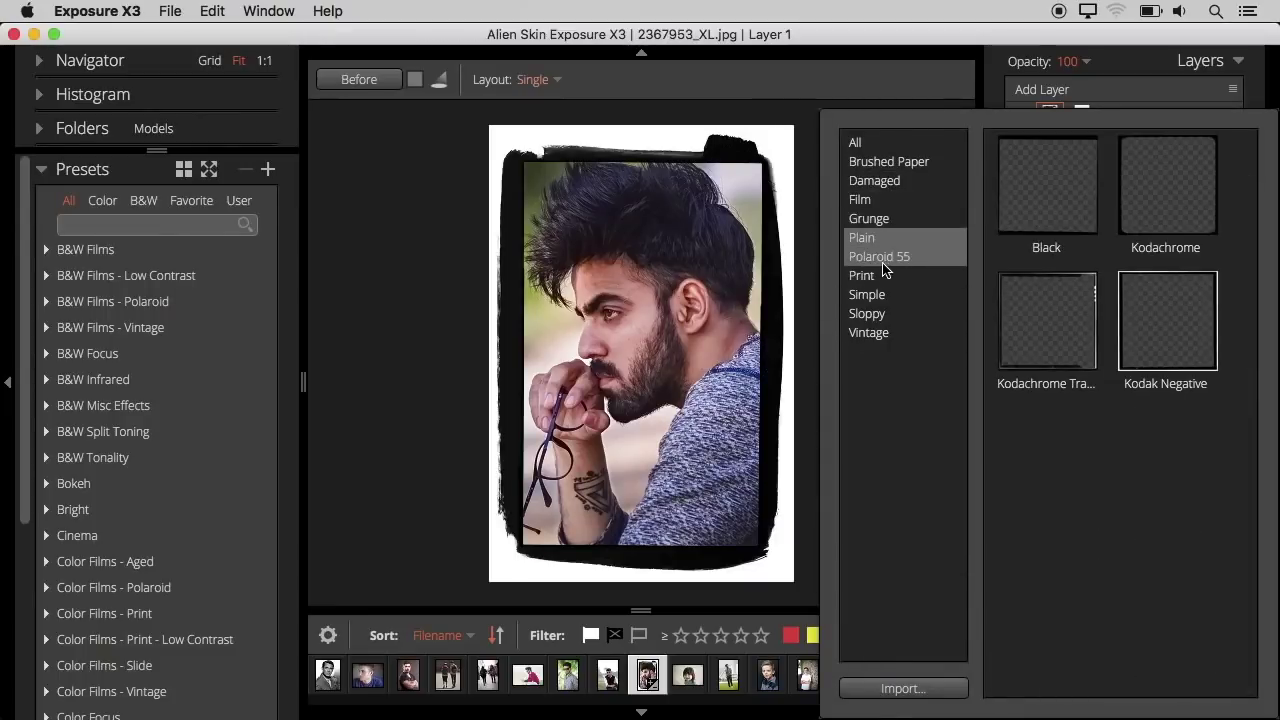
left_click(880, 277)
left_click(884, 295)
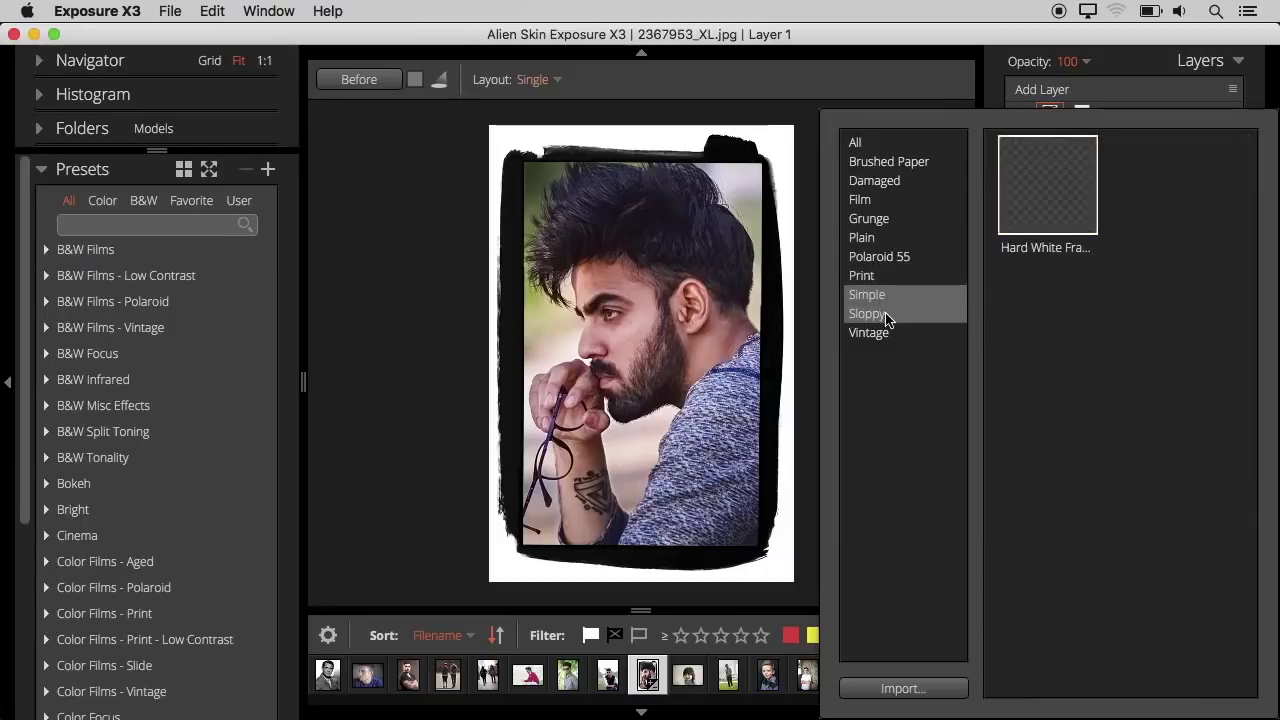
left_click(887, 316)
left_click(889, 331)
- Try Vintage 3, settle on the Sloppy 3 border, then turn the border off
left_click(1062, 314)
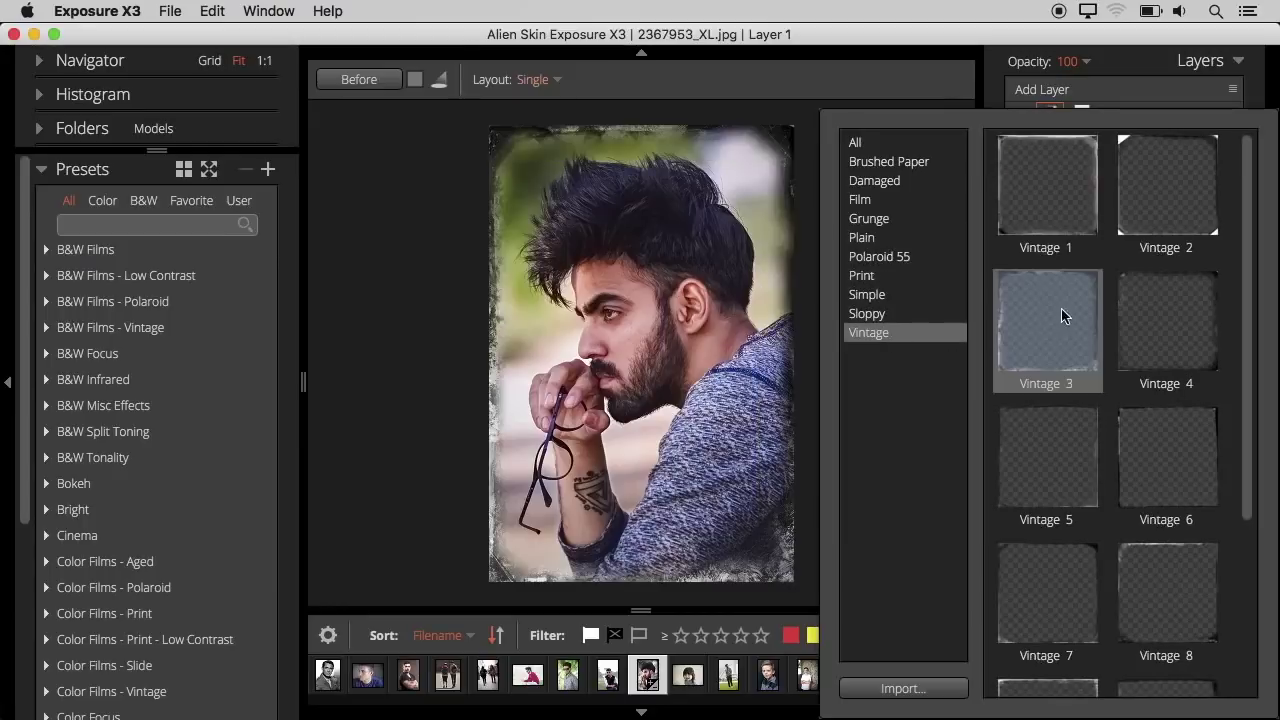
left_click(882, 315)
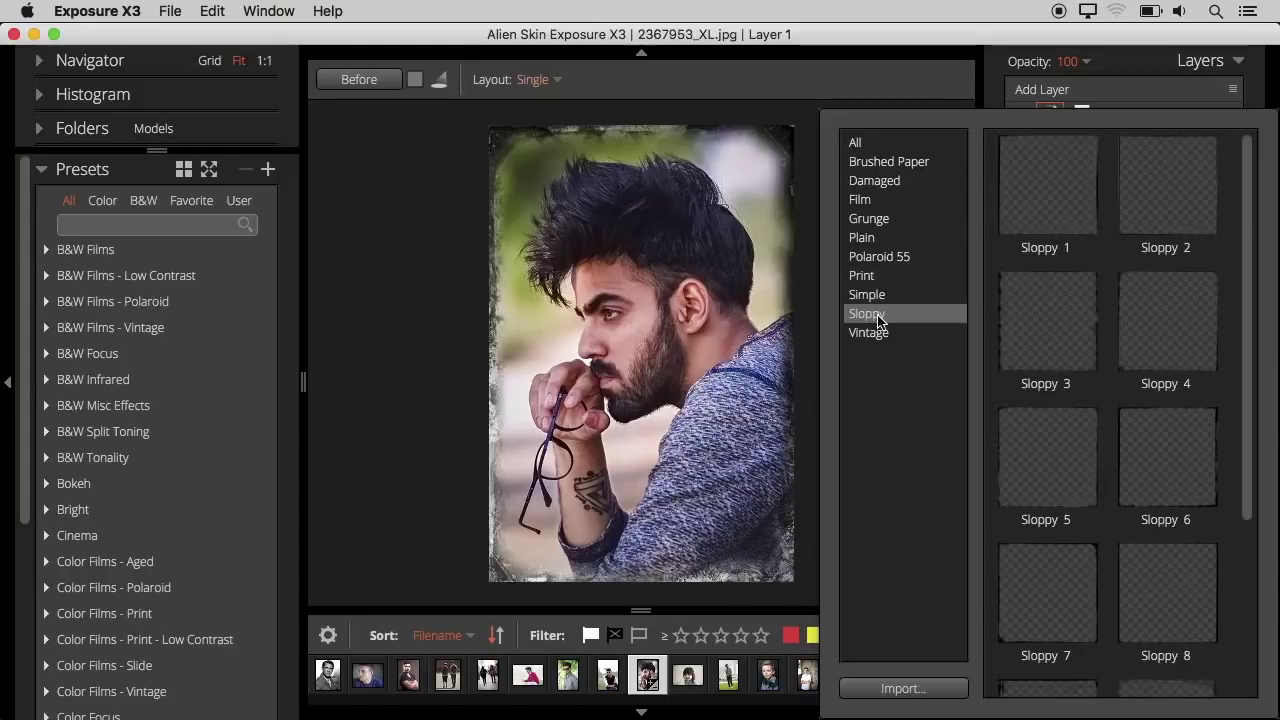
left_click(1044, 316)
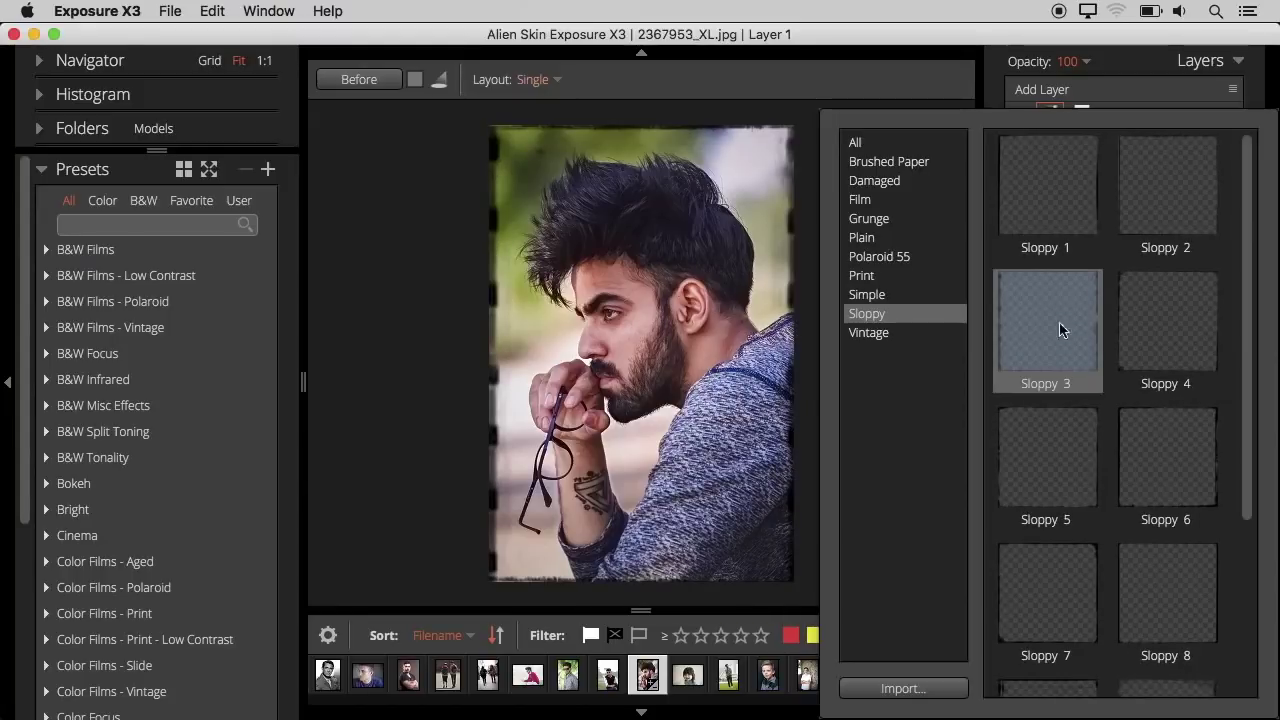
double_click(1050, 306)
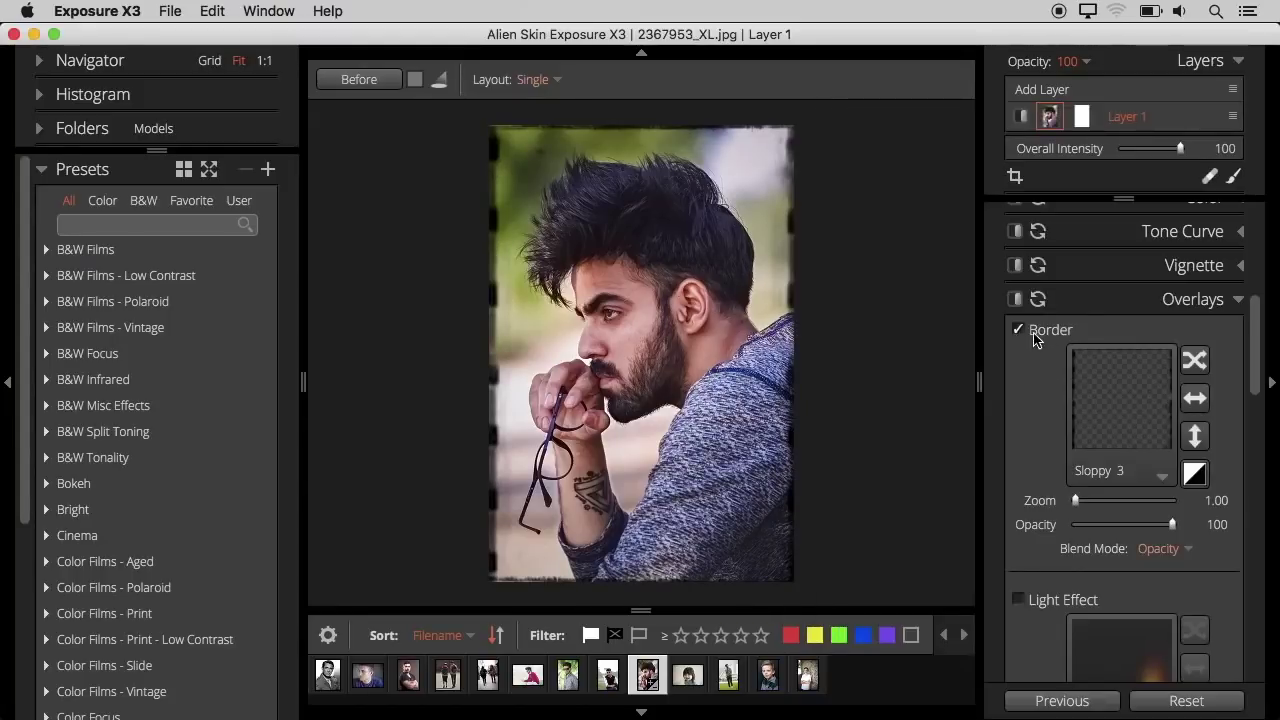
left_click(1020, 330)
- Add a Corner 1 light effect at Zoom 1.03 and Opacity 54
scroll(1203, 385, "down", 5)
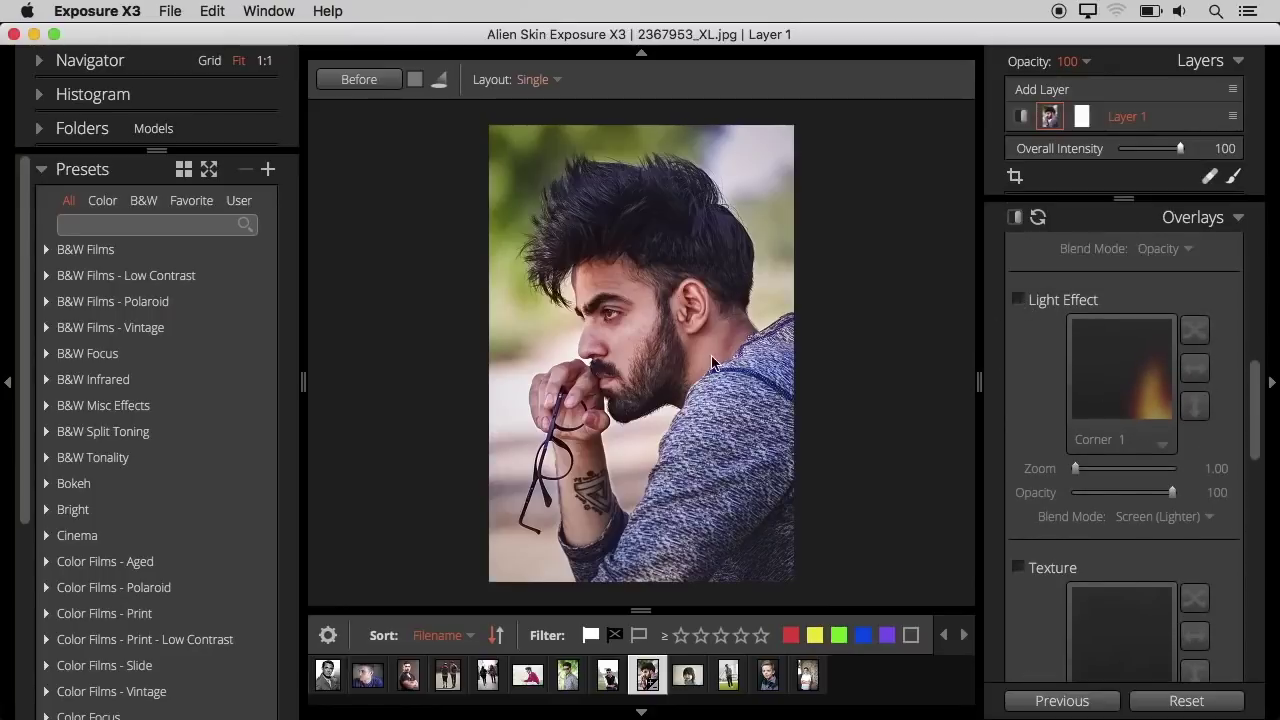
left_click(1019, 302)
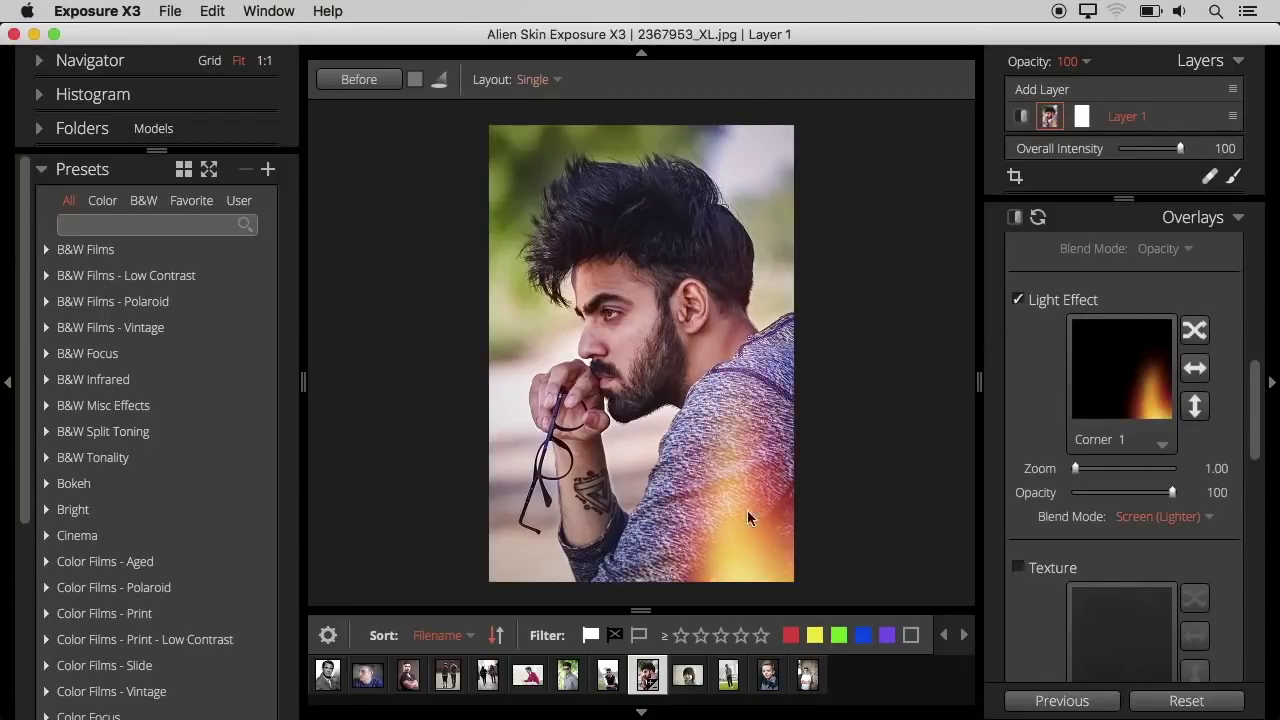
left_click_drag(1075, 468, 1080, 468)
left_click_drag(1080, 468, 1078, 468)
left_click_drag(1172, 492, 1126, 492)
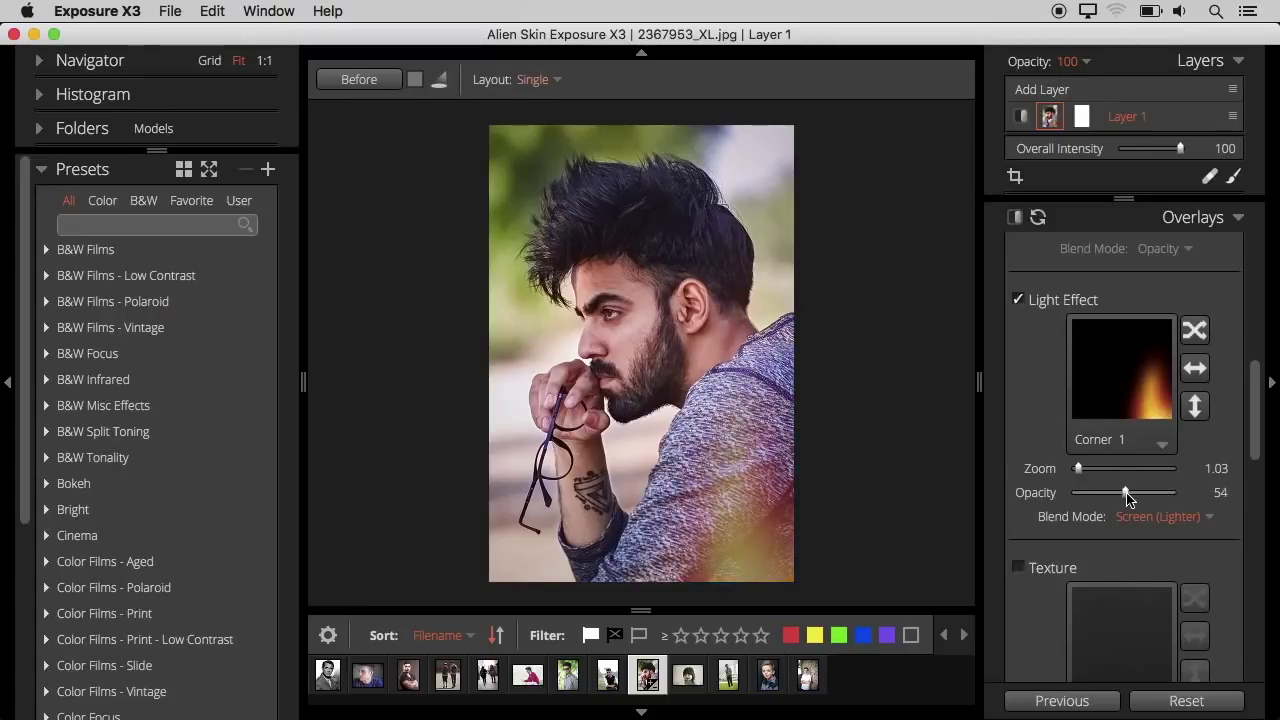
left_click(1160, 410)
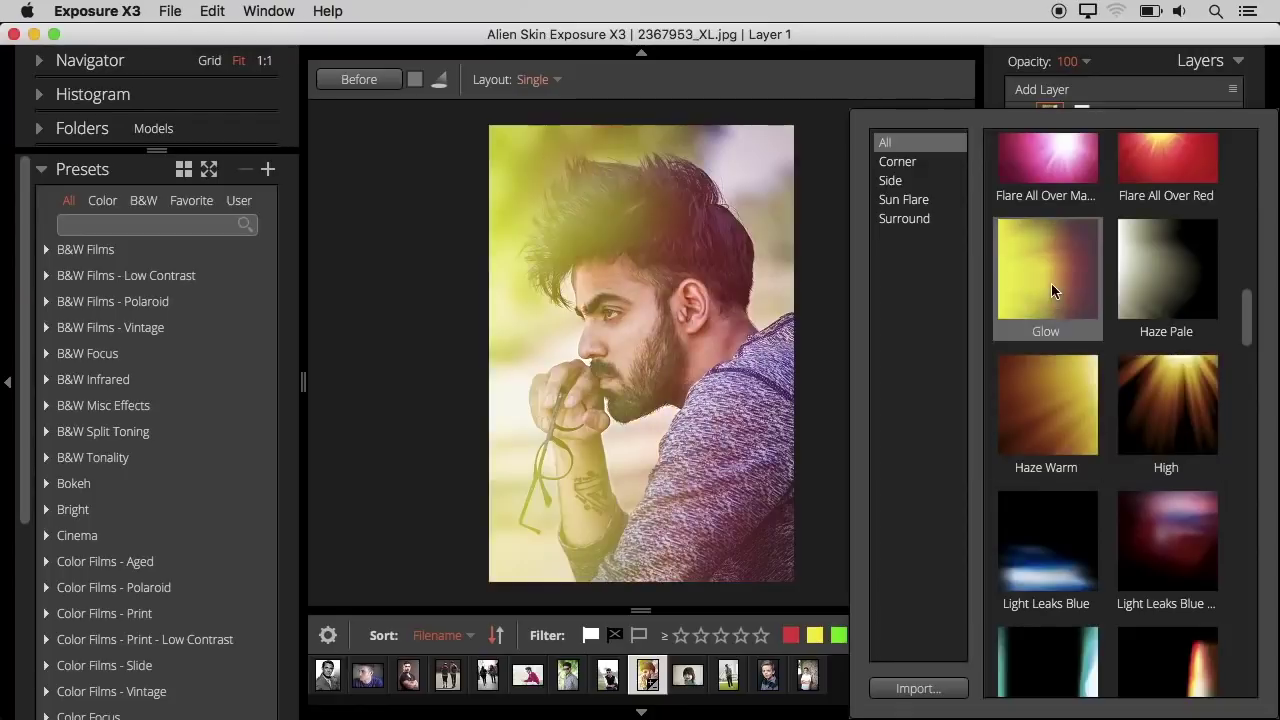
- Switch to Glow, lower its opacity, randomize to a Flare leak and flip it horizontally
left_click(1051, 290)
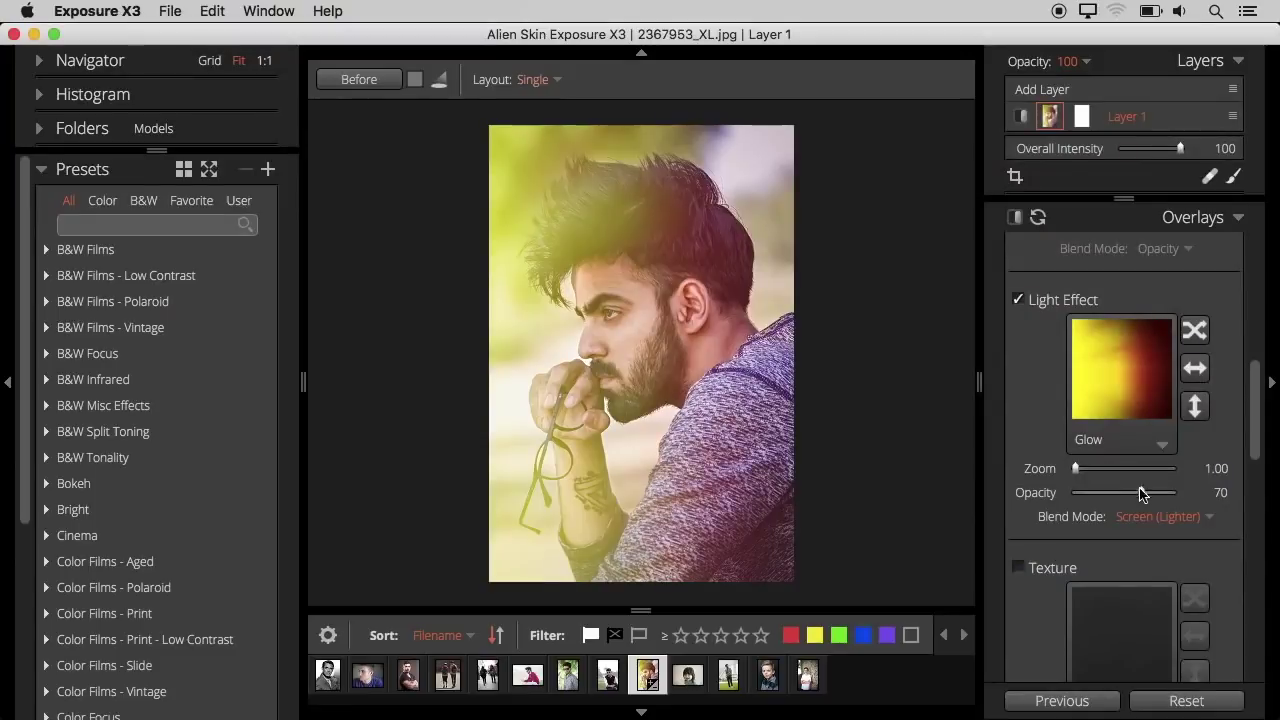
left_click_drag(1146, 500, 1119, 500)
left_click(1191, 343)
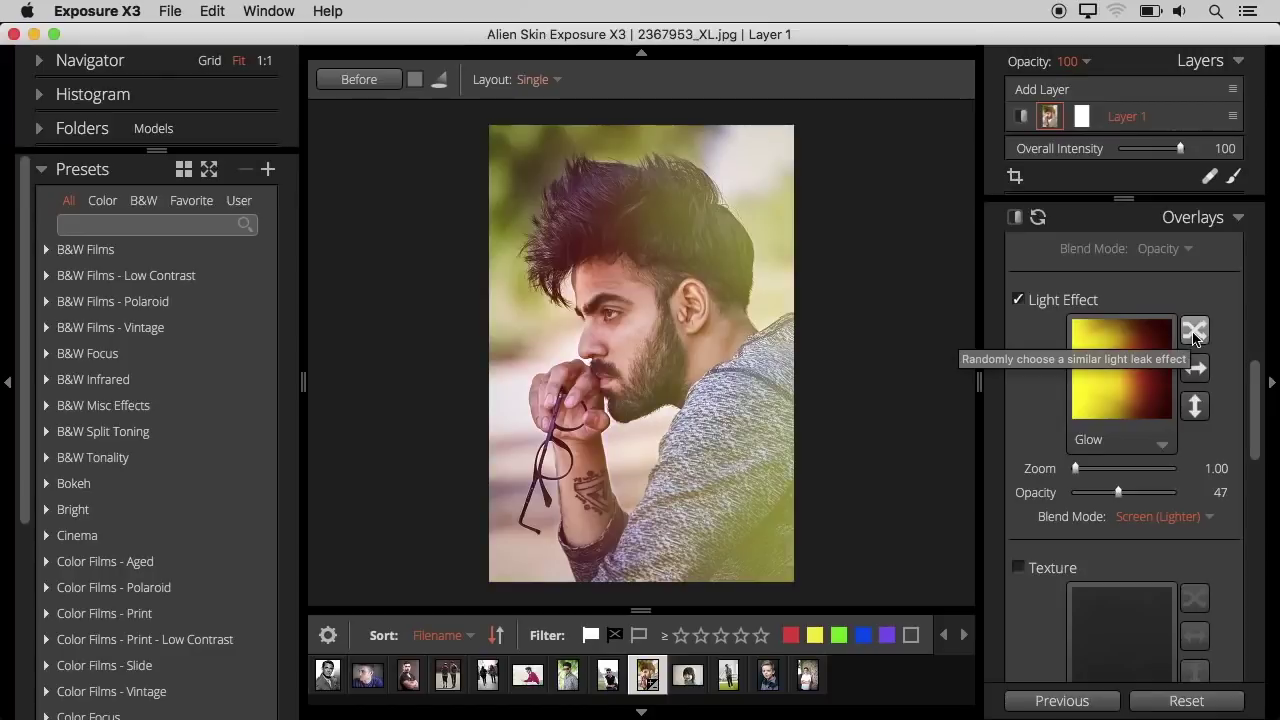
left_click(1193, 334)
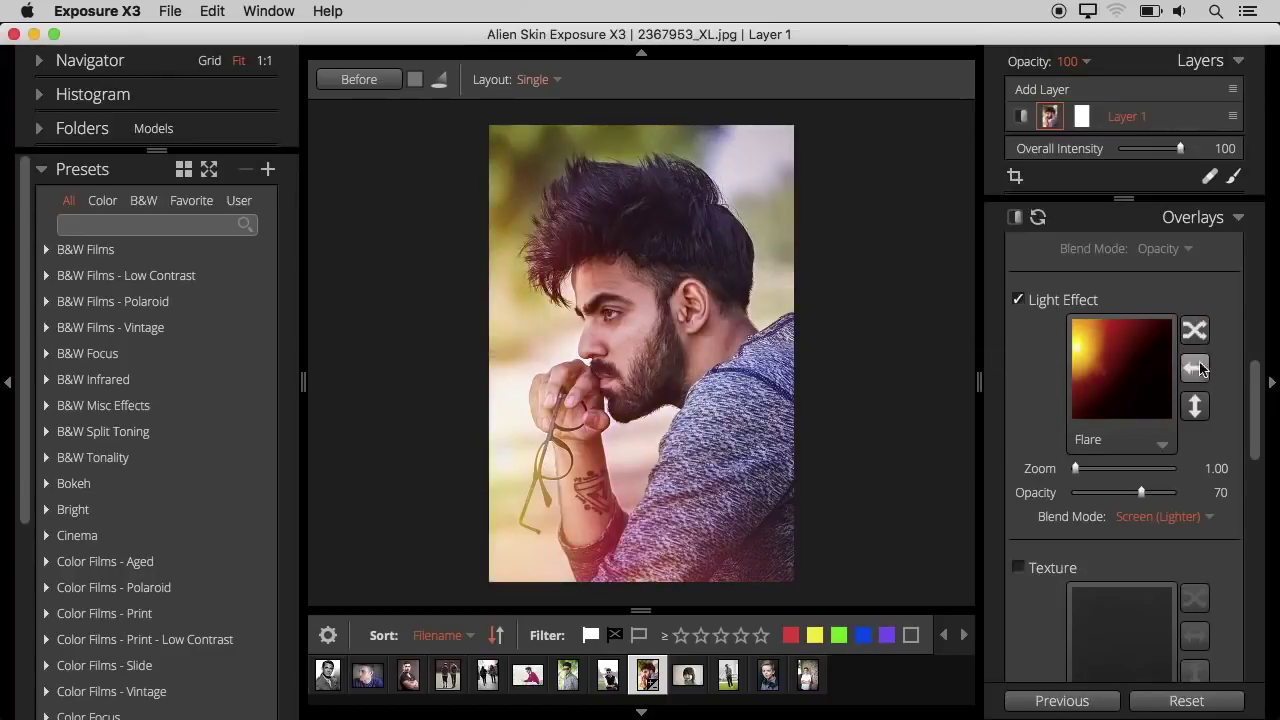
left_click(1195, 368)
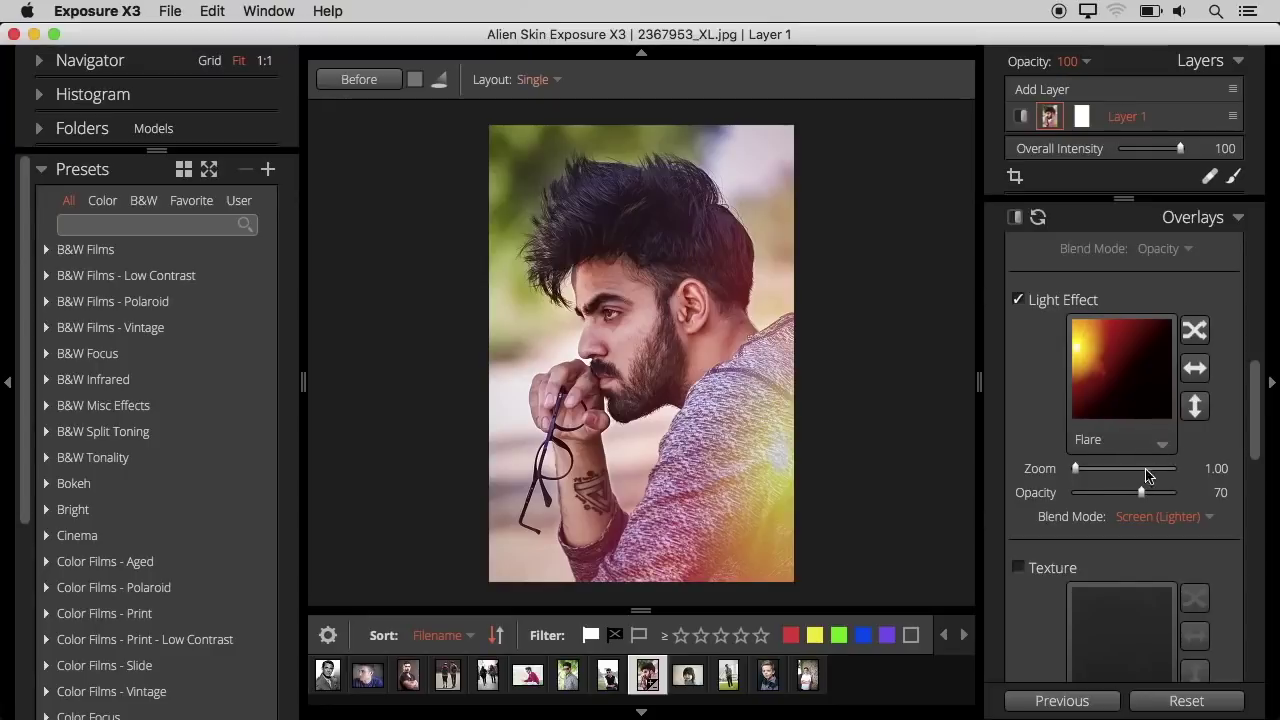
left_click(1160, 442)
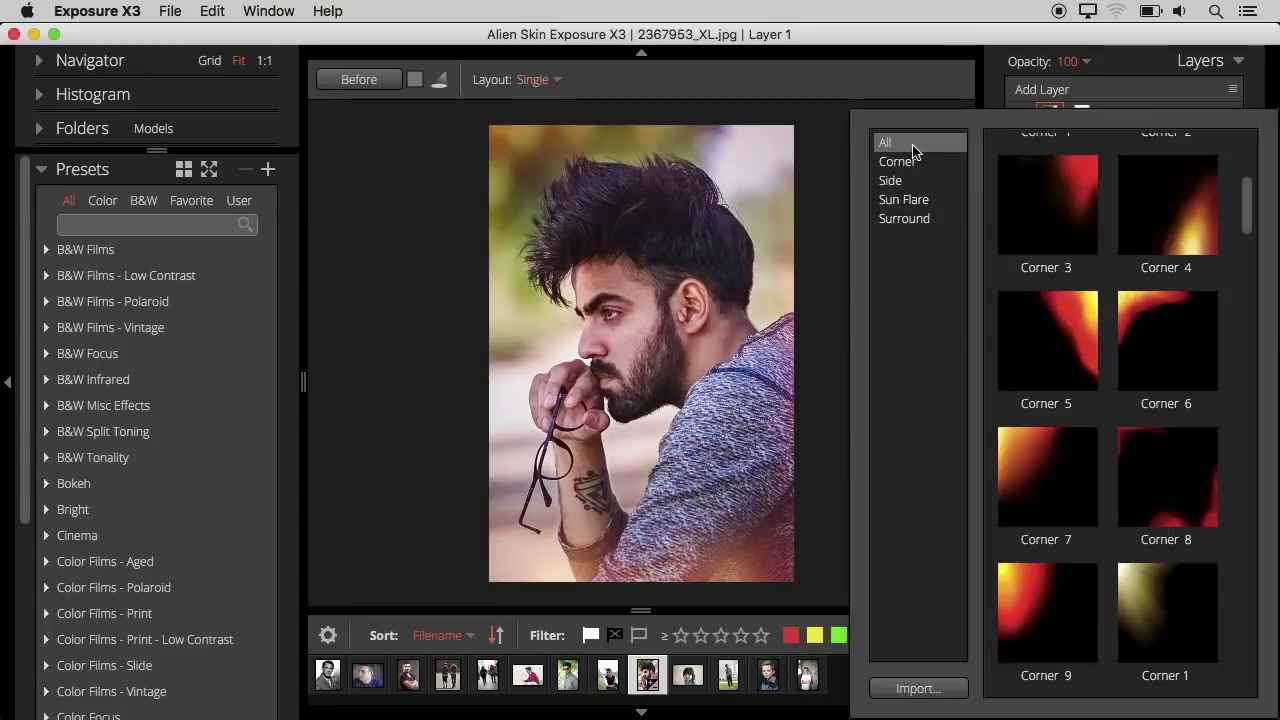
- Choose a streaky yellow light leak from the Surround presets and fade it to opacity 43
left_click(905, 218)
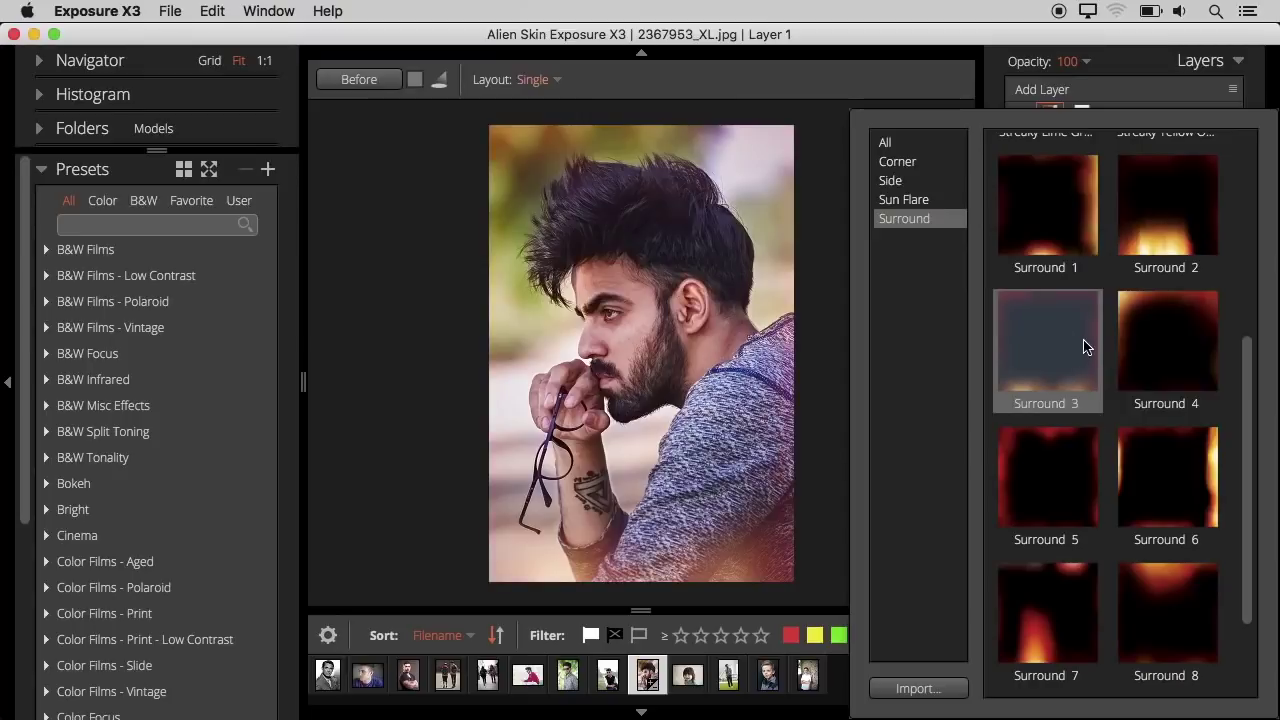
left_click(1032, 370)
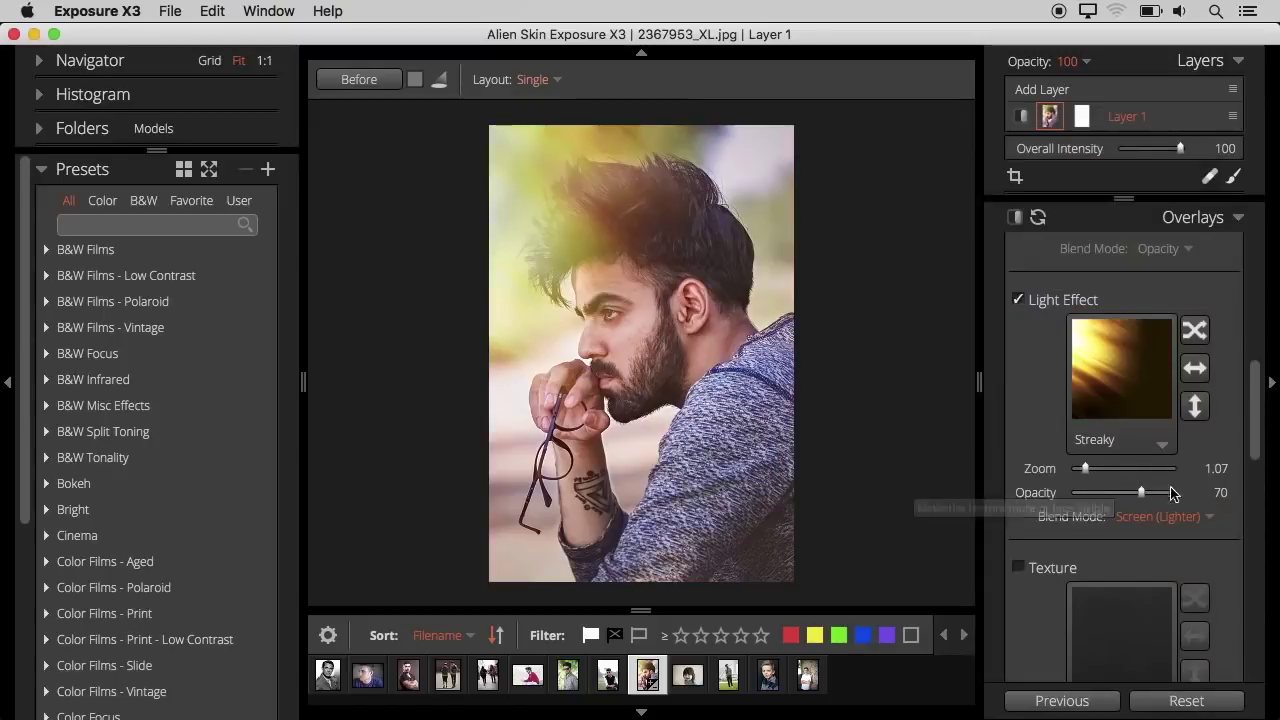
mouse_move(1142, 494)
left_mouse_down()
mouse_move(1101, 496)
mouse_move(1116, 496)
left_mouse_up()
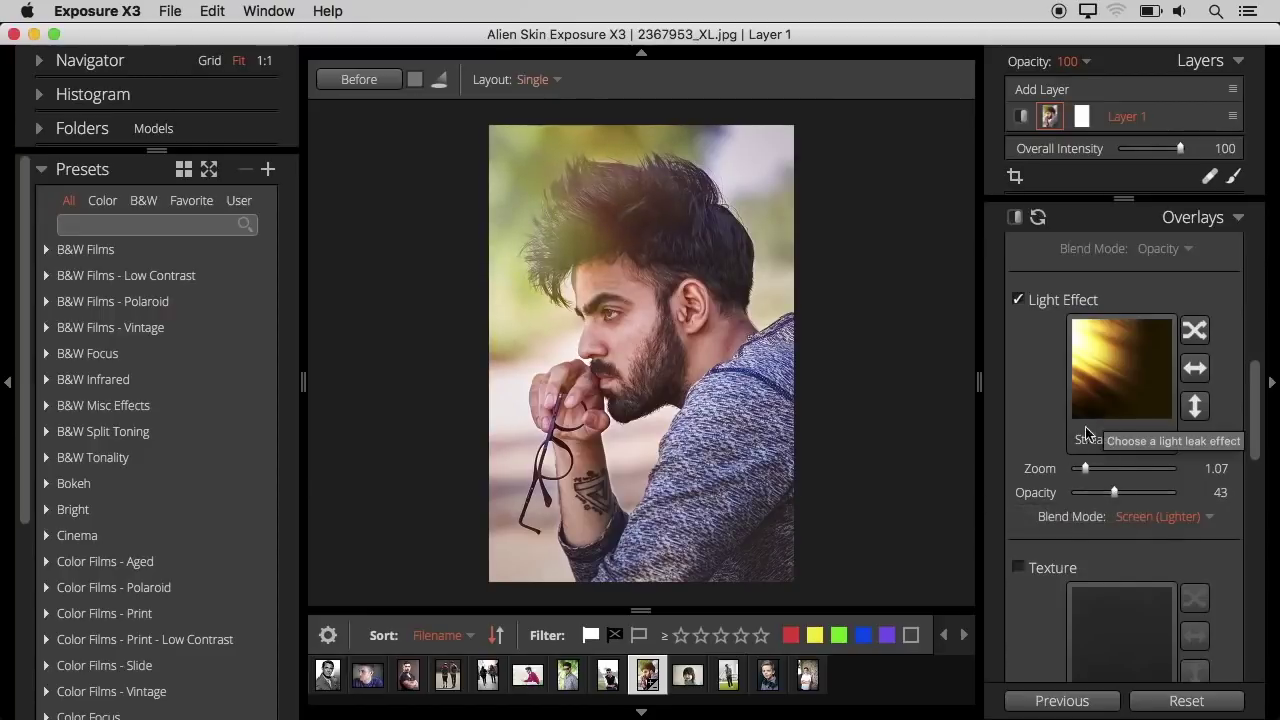
- Turn on the texture overlay and apply the Scratches 7 texture
scroll(1043, 364, "down", 5)
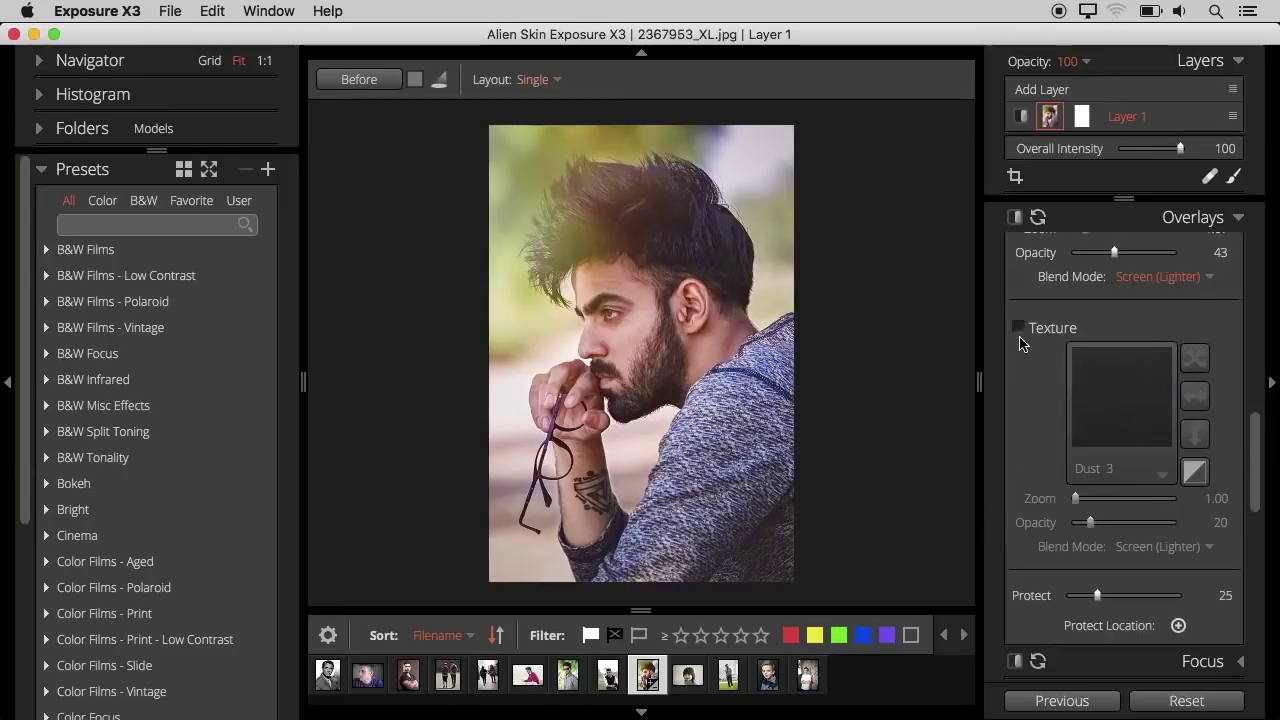
left_click(1019, 328)
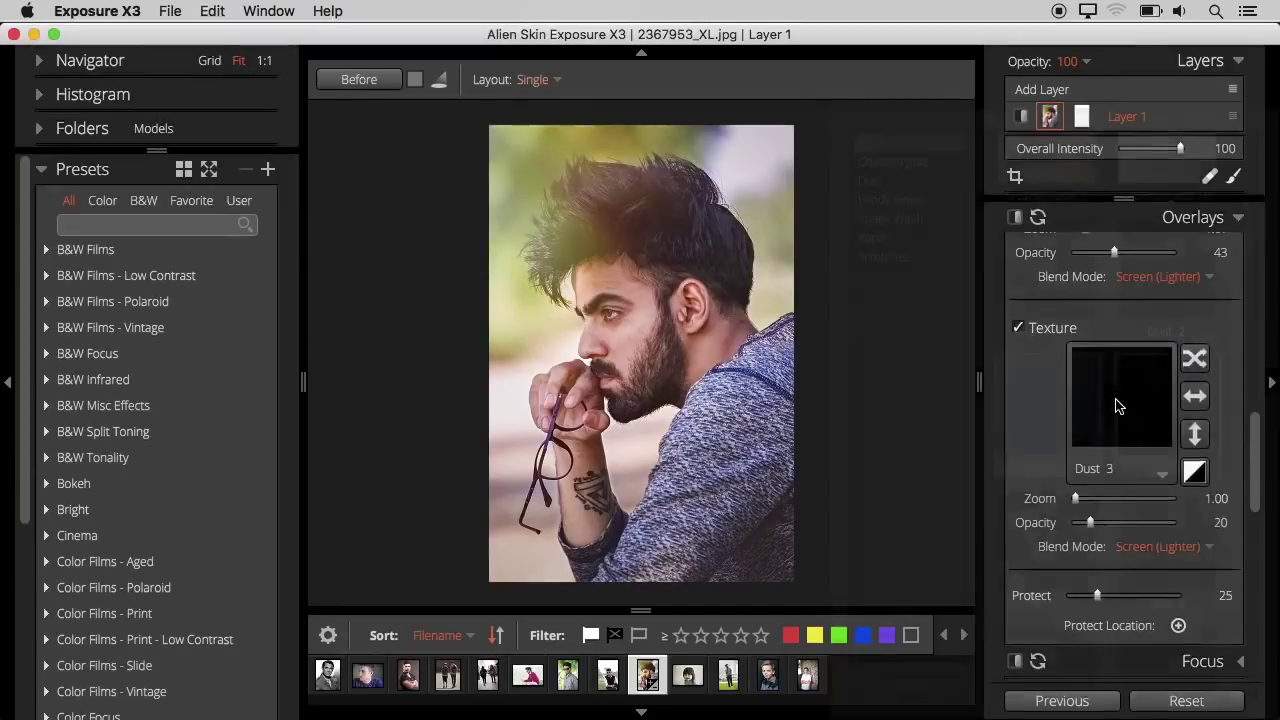
left_click(1149, 421)
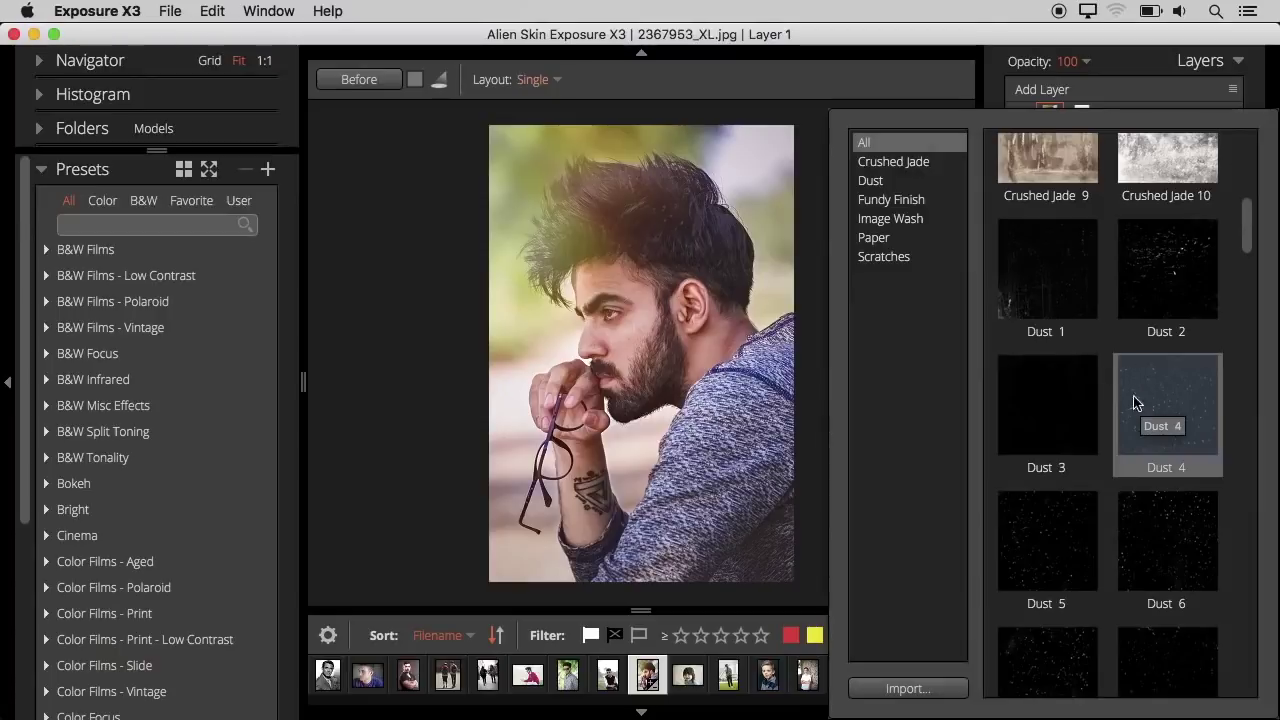
left_click(890, 162)
left_click(910, 182)
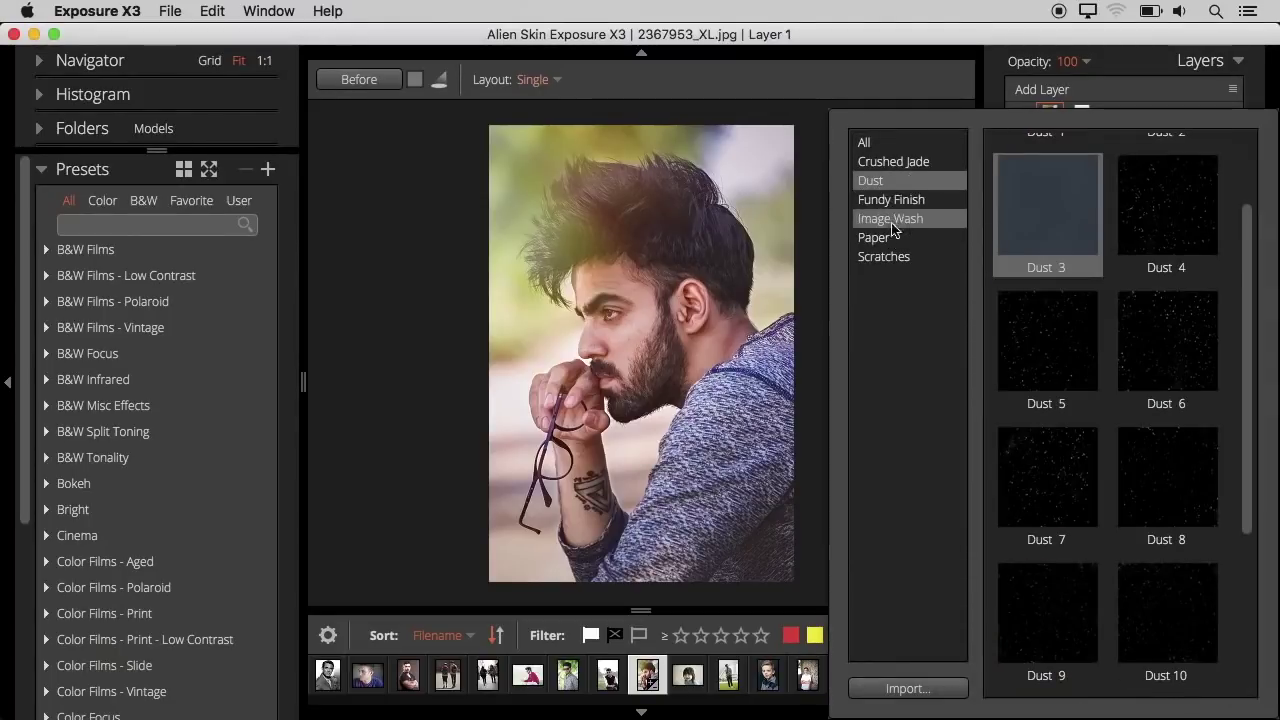
left_click(876, 256)
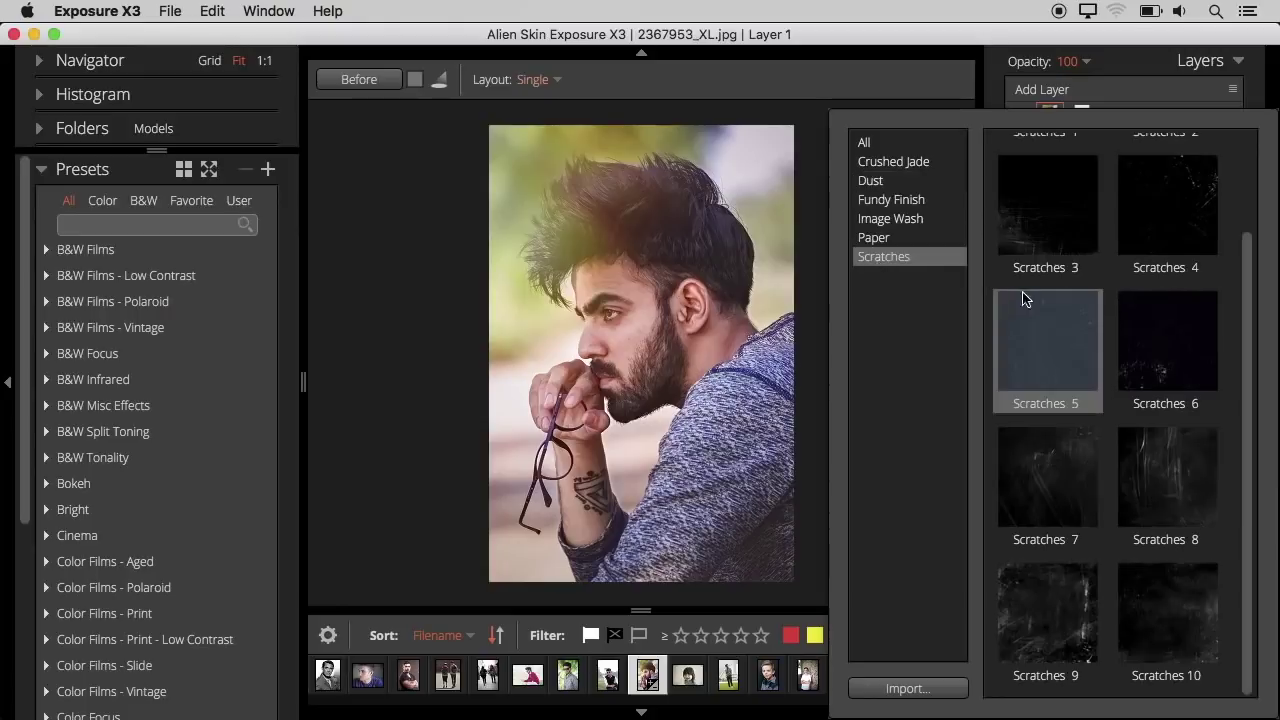
left_click(1068, 477)
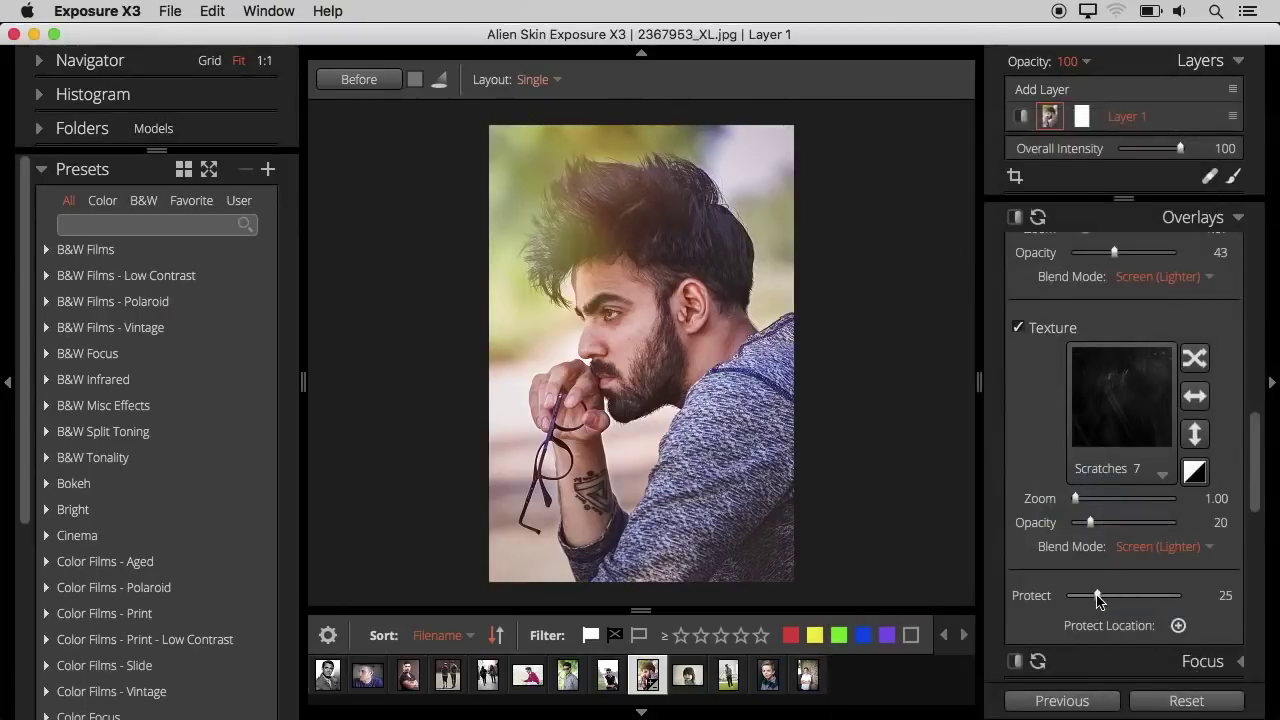
- Set texture protect to 18 and opacity 36, then switch the texture overlay off
mouse_move(1097, 598)
left_mouse_down()
mouse_move(1150, 596)
mouse_move(1084, 595)
left_mouse_up()
left_click_drag(1090, 522, 1107, 522)
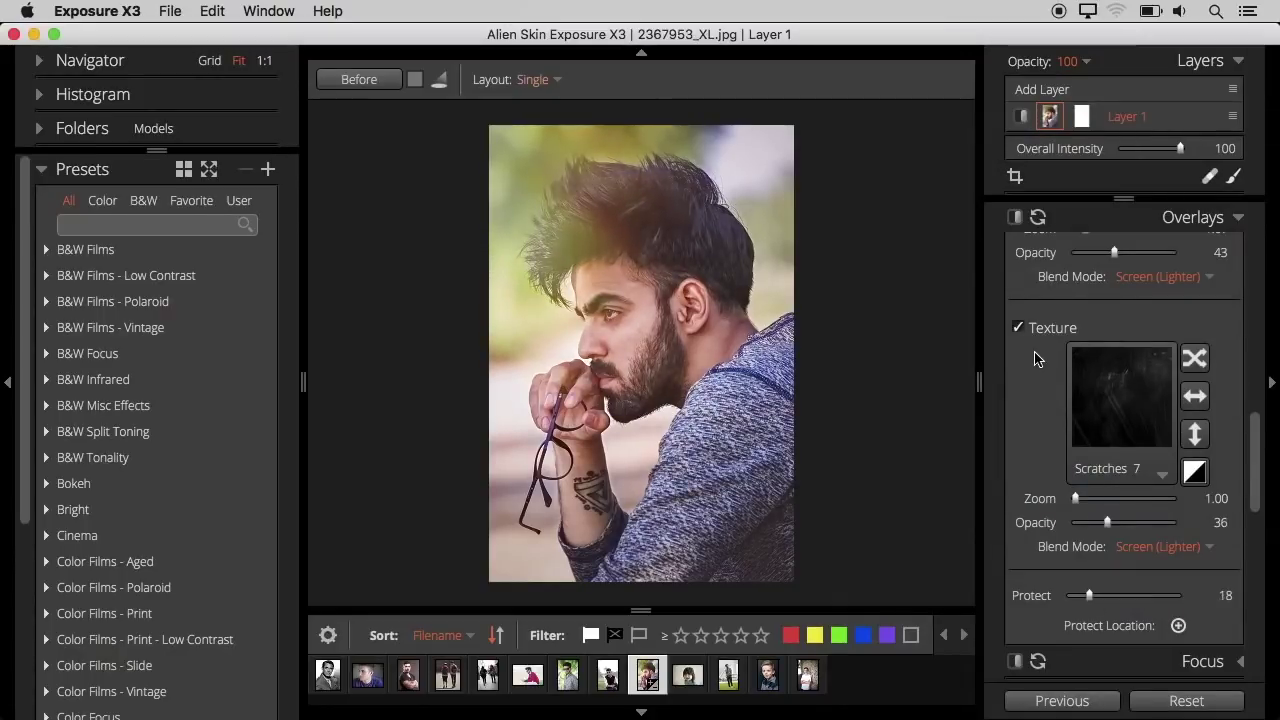
left_click(1020, 331)
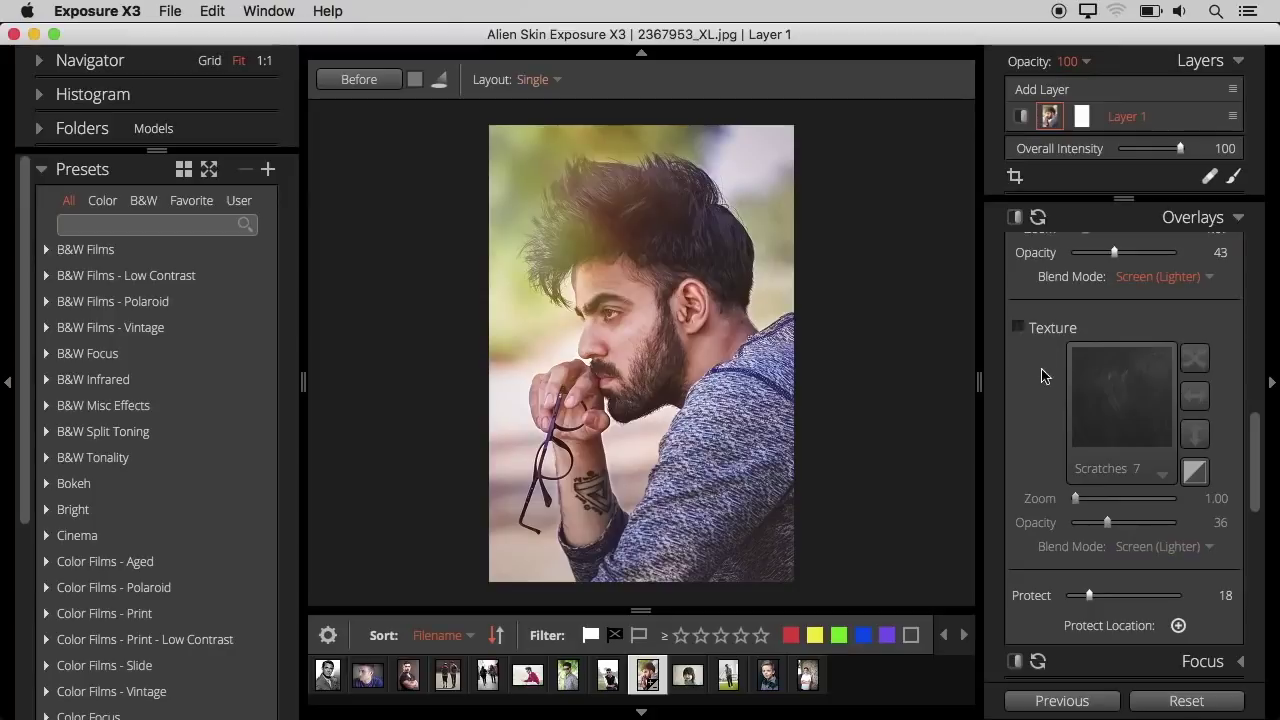
scroll(1042, 380, "down", 5)
scroll(1060, 320, "down", 5)
left_click(1088, 245)
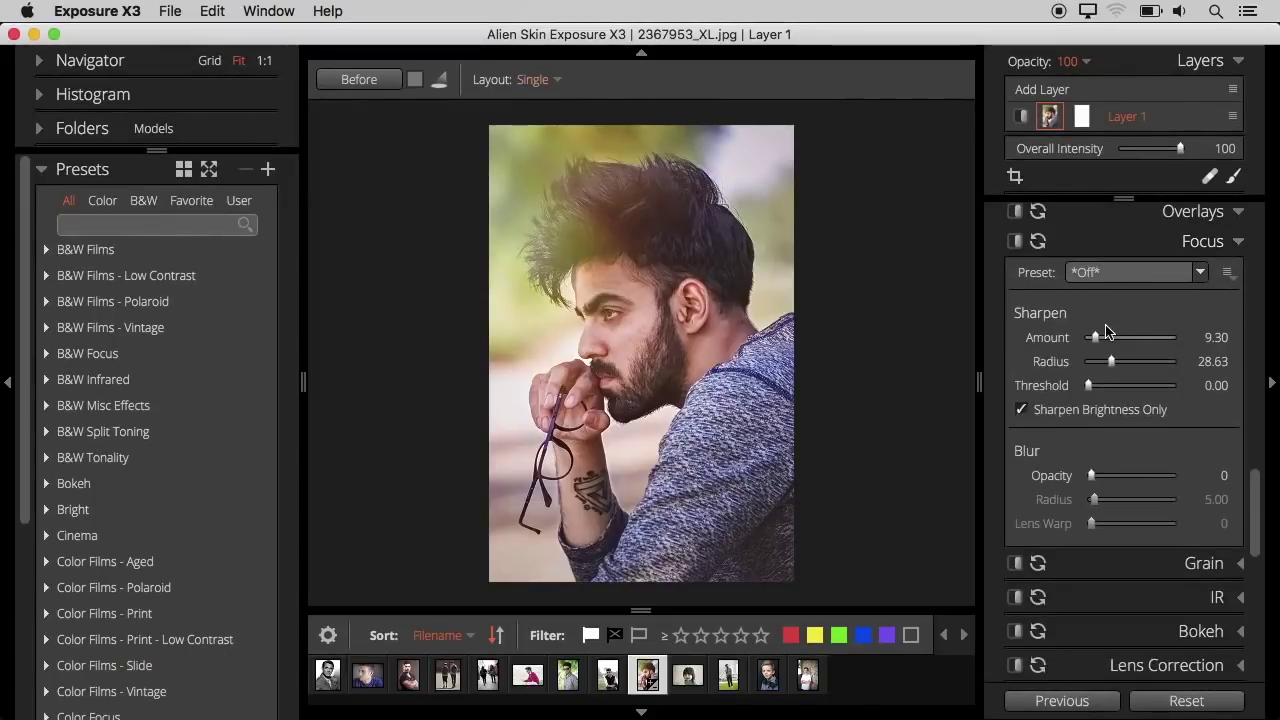
- Browse the Focus sharpening presets without applying one, then show the Grain settings
left_click(1100, 274)
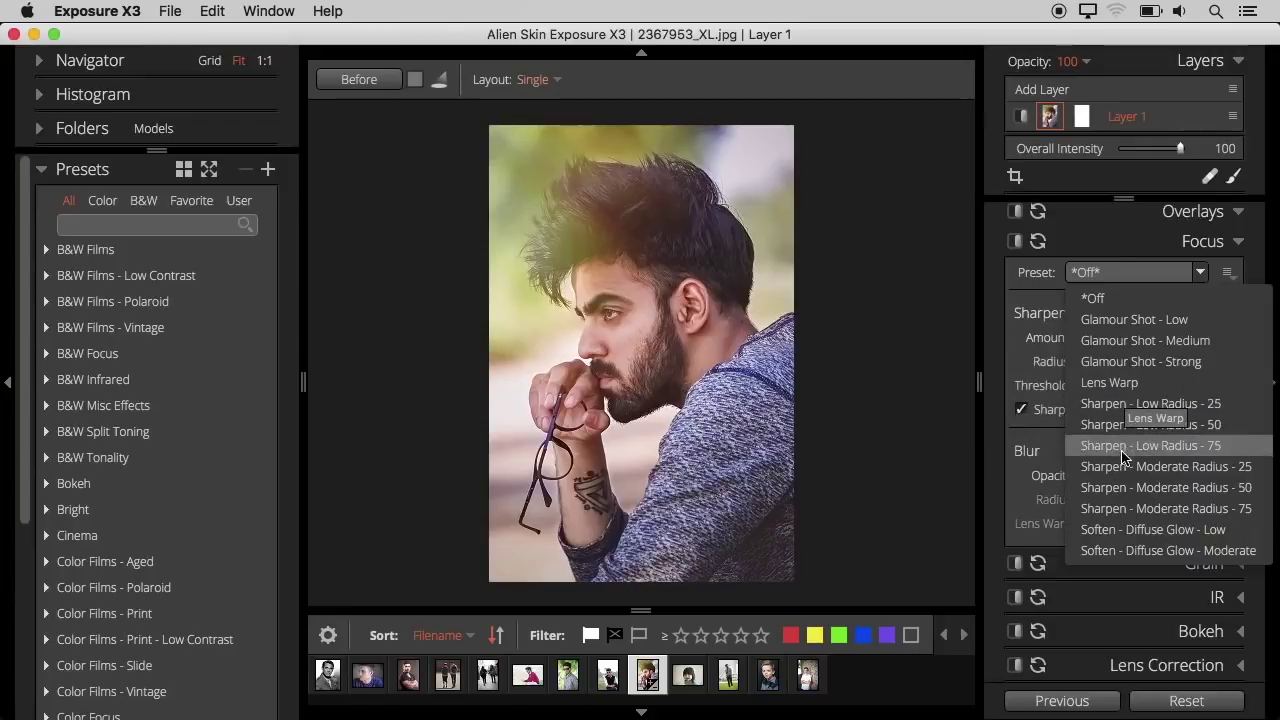
left_click(1147, 340)
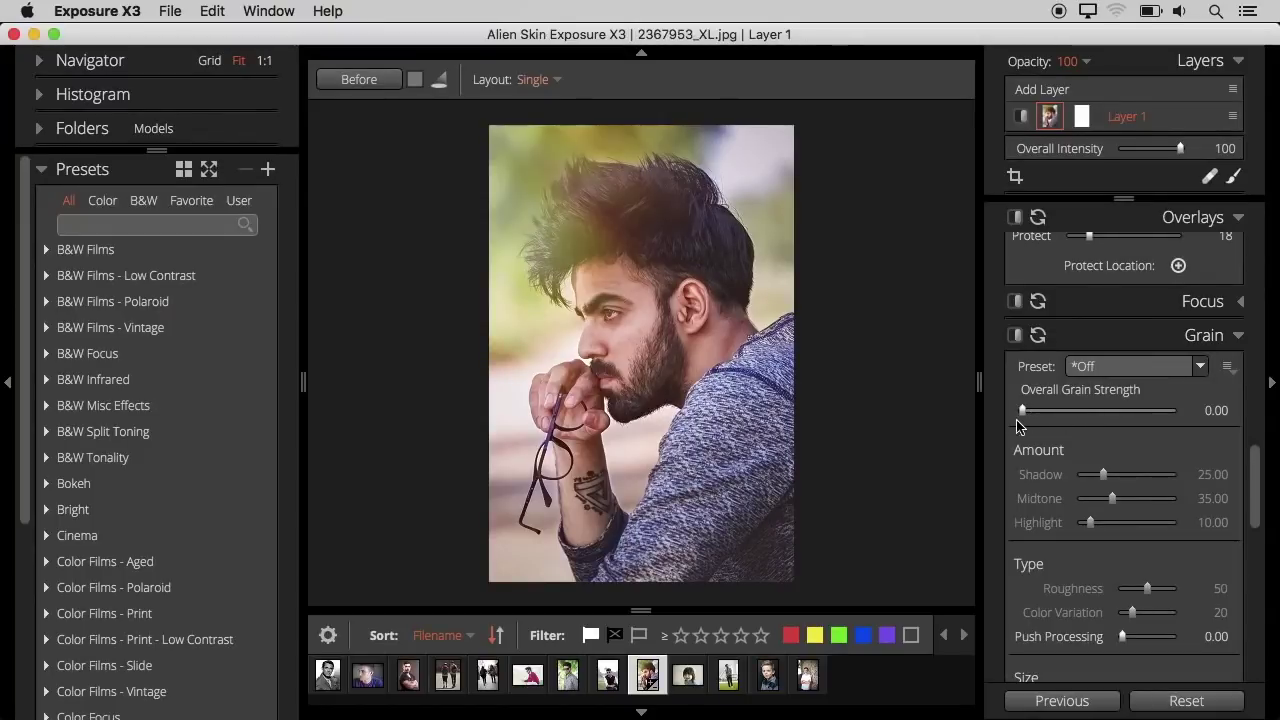
- Nudge grain strength, keep the IR preset Off, and bring up the Bokeh settings
left_click_drag(1023, 411, 1049, 412)
left_click(1140, 335)
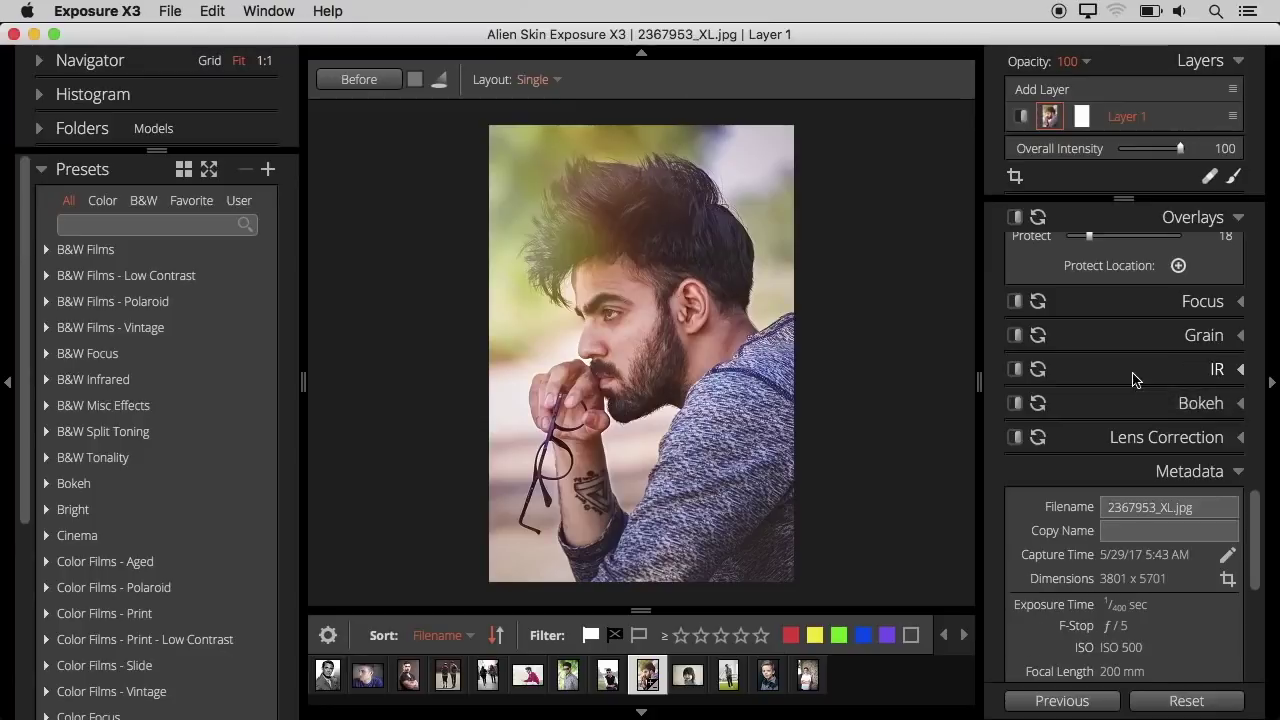
left_click(1135, 379)
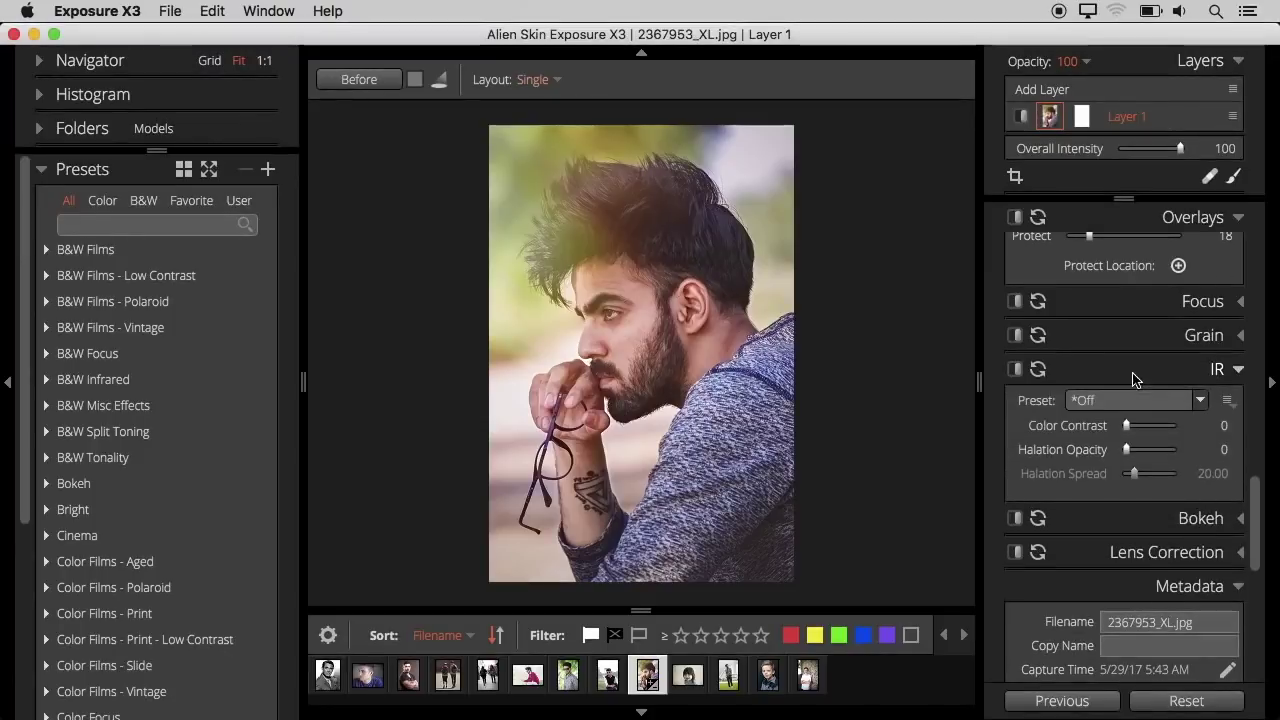
left_click(1105, 400)
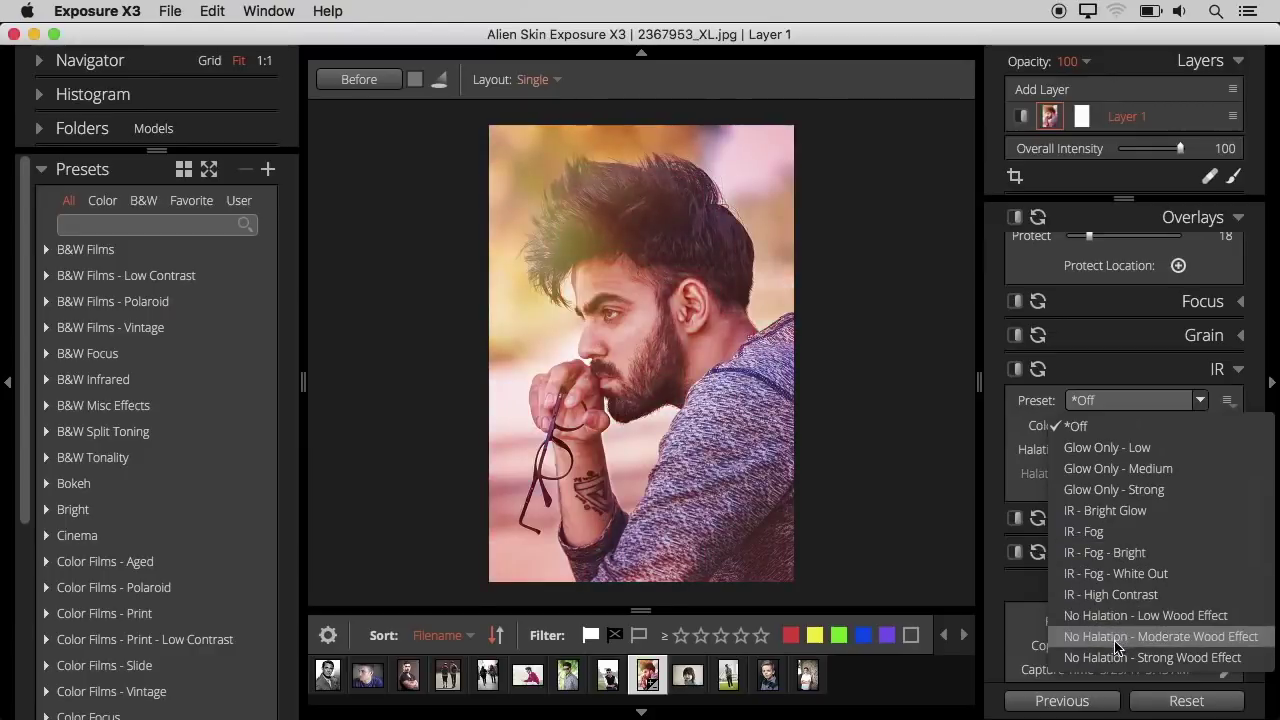
left_click(1018, 414)
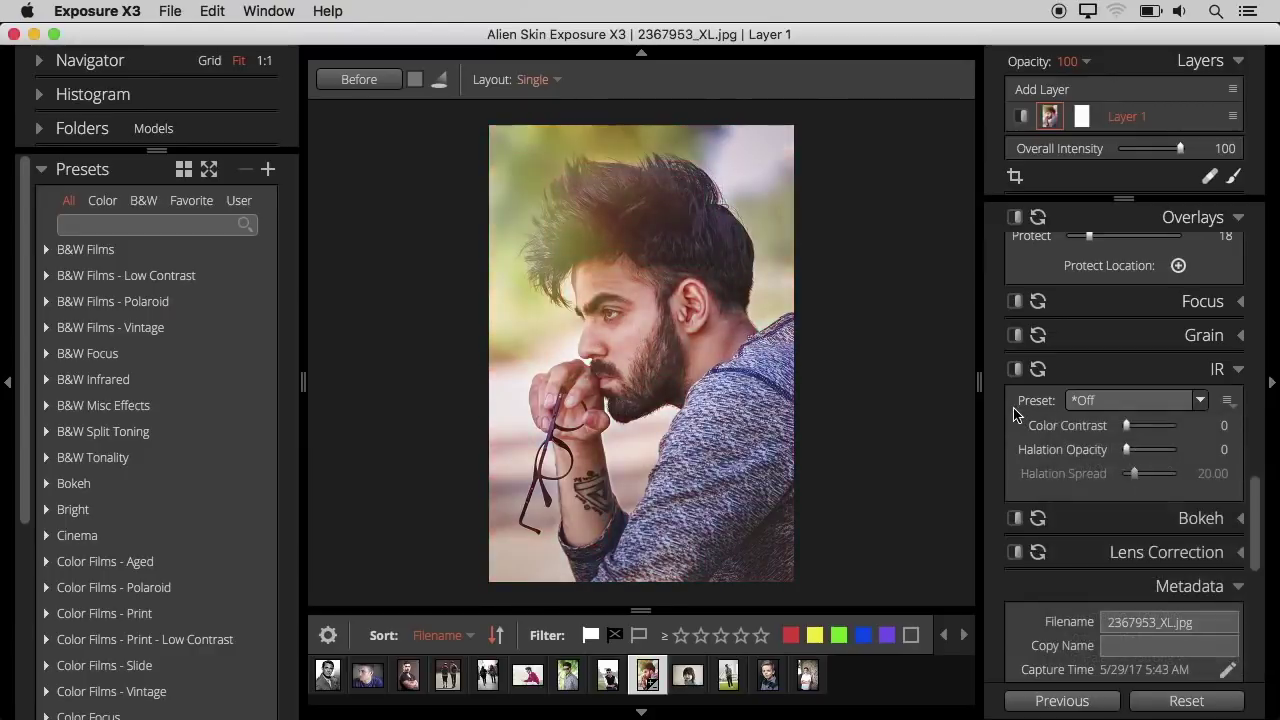
left_click(1204, 371)
left_click(1165, 288)
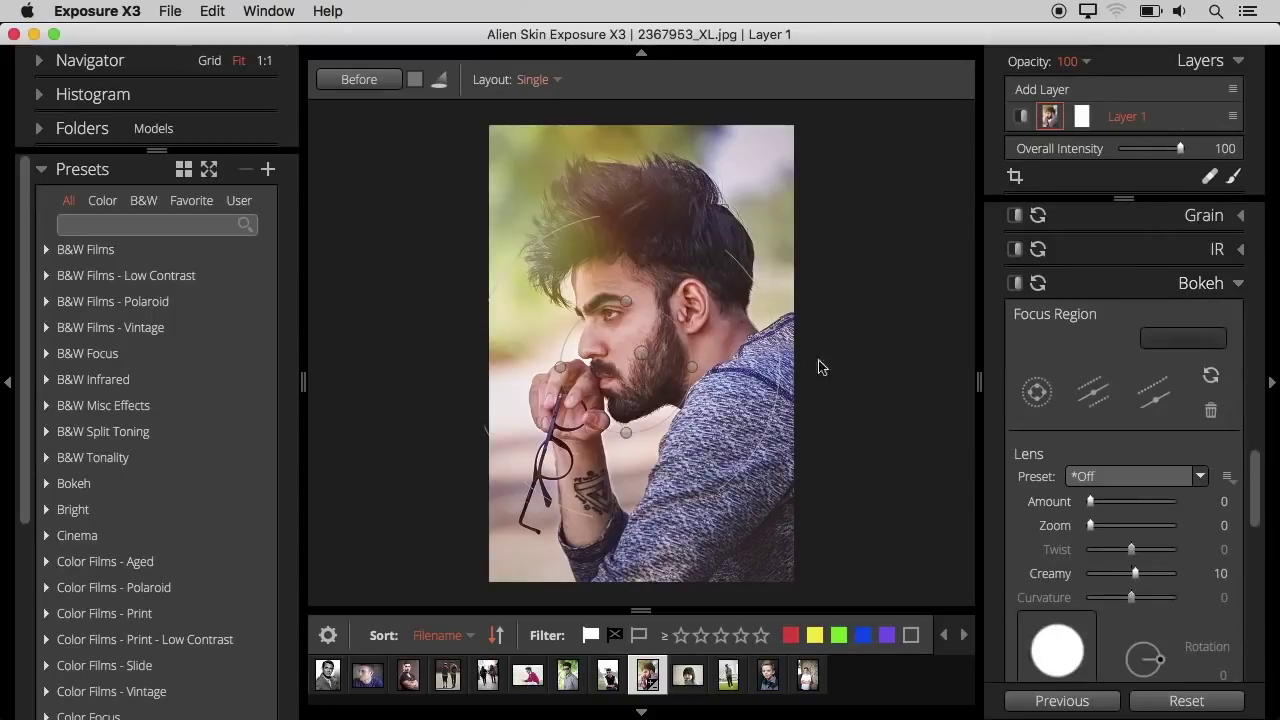
- Centre the bokeh focus region on the man's eyes and blur the background, leaving the shape preset Off
left_click(1092, 380)
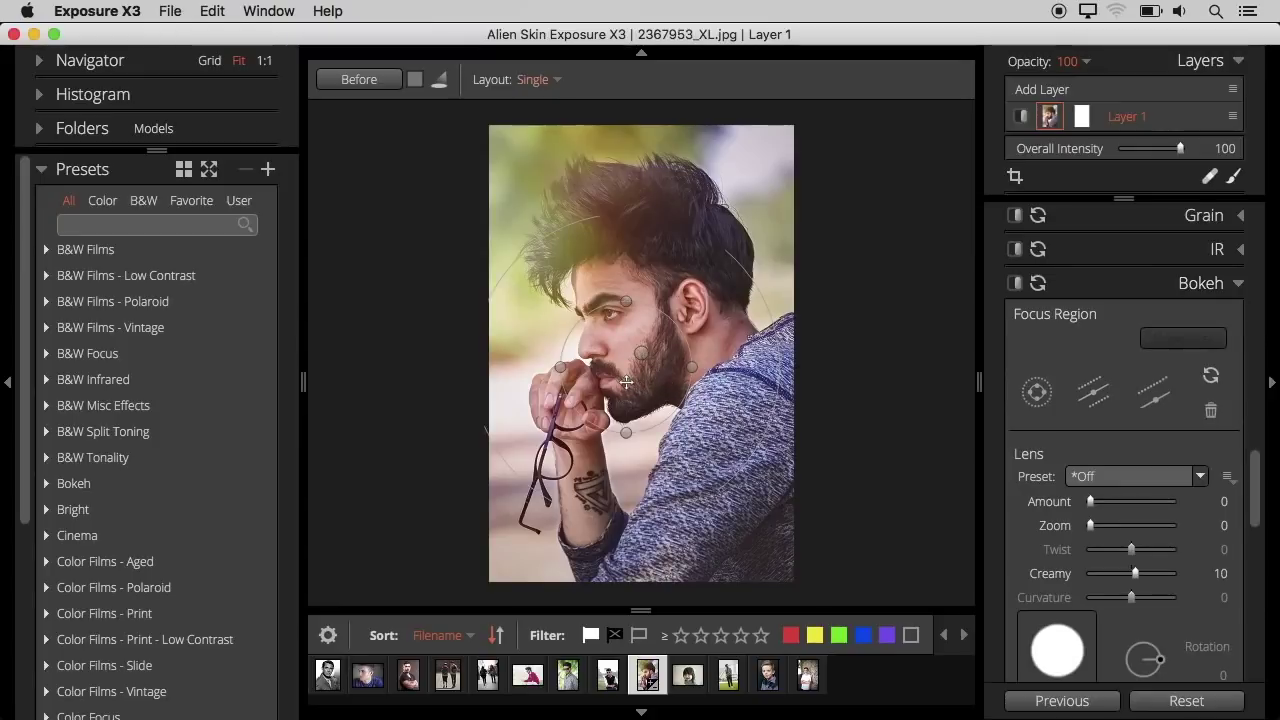
mouse_move(619, 384)
left_mouse_down()
mouse_move(612, 340)
mouse_move(640, 335)
left_mouse_up()
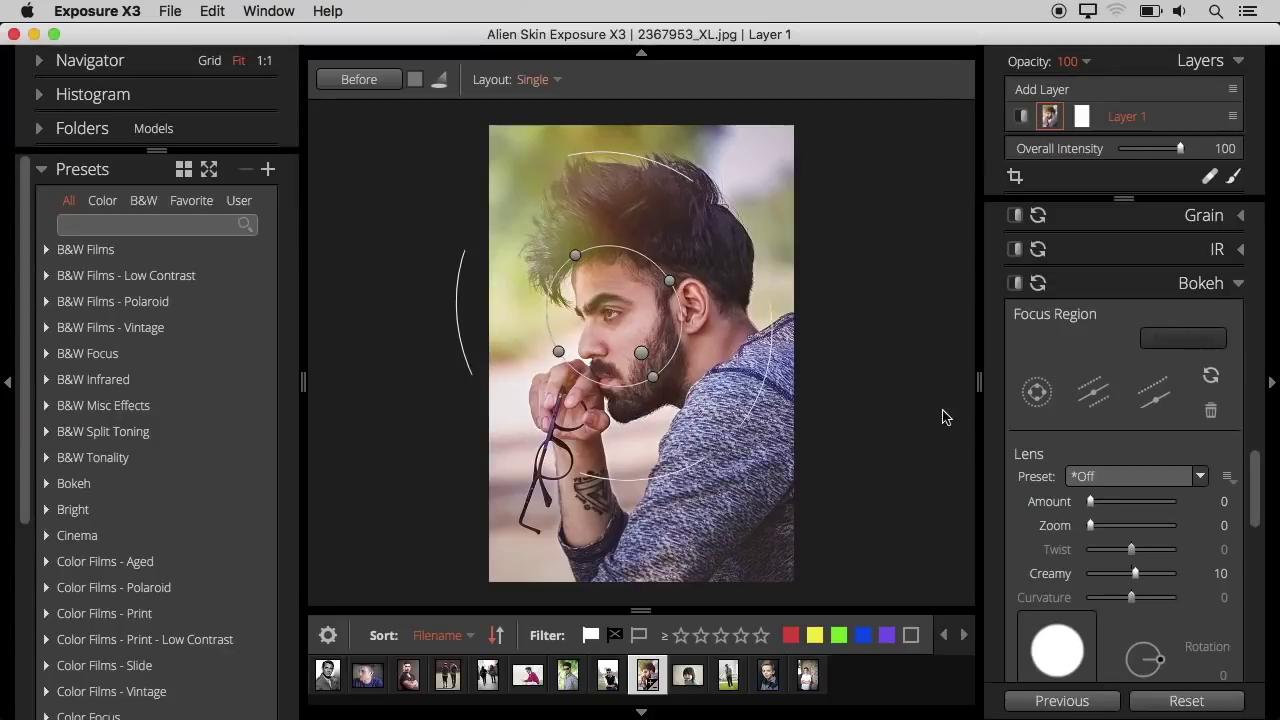
left_click_drag(1110, 501, 1147, 501)
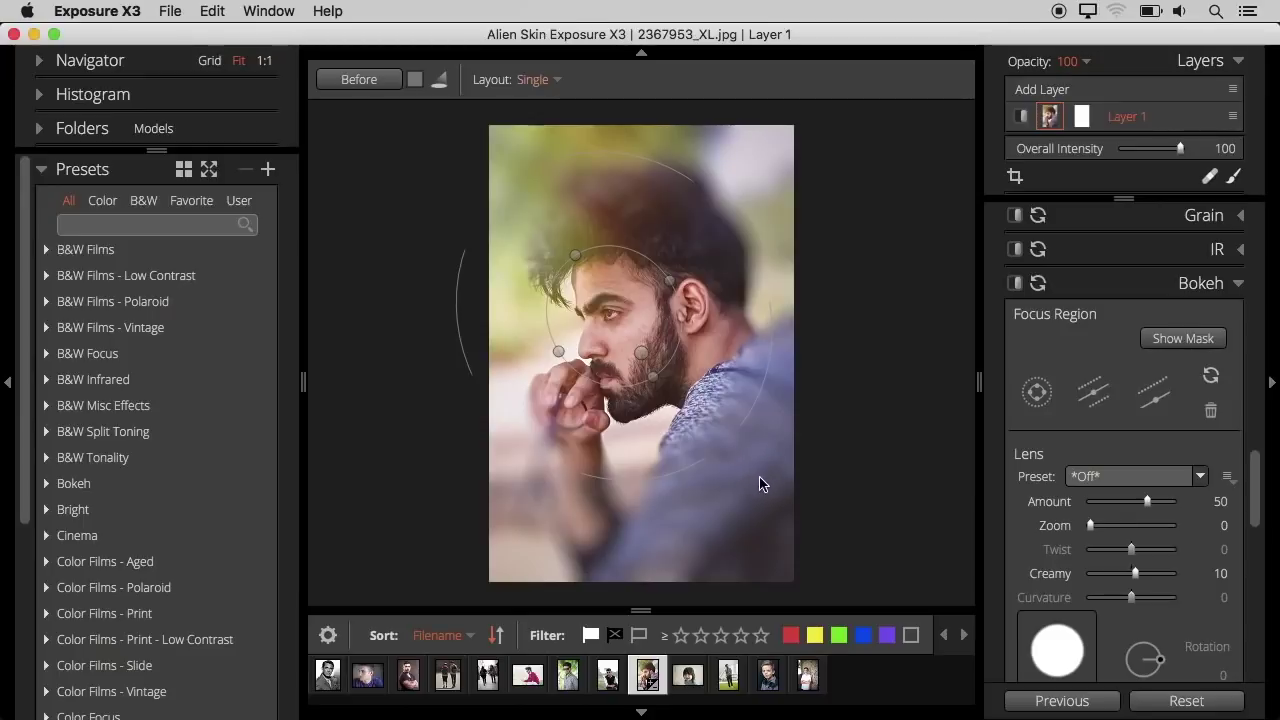
left_click(1096, 488)
mouse_move(1127, 502)
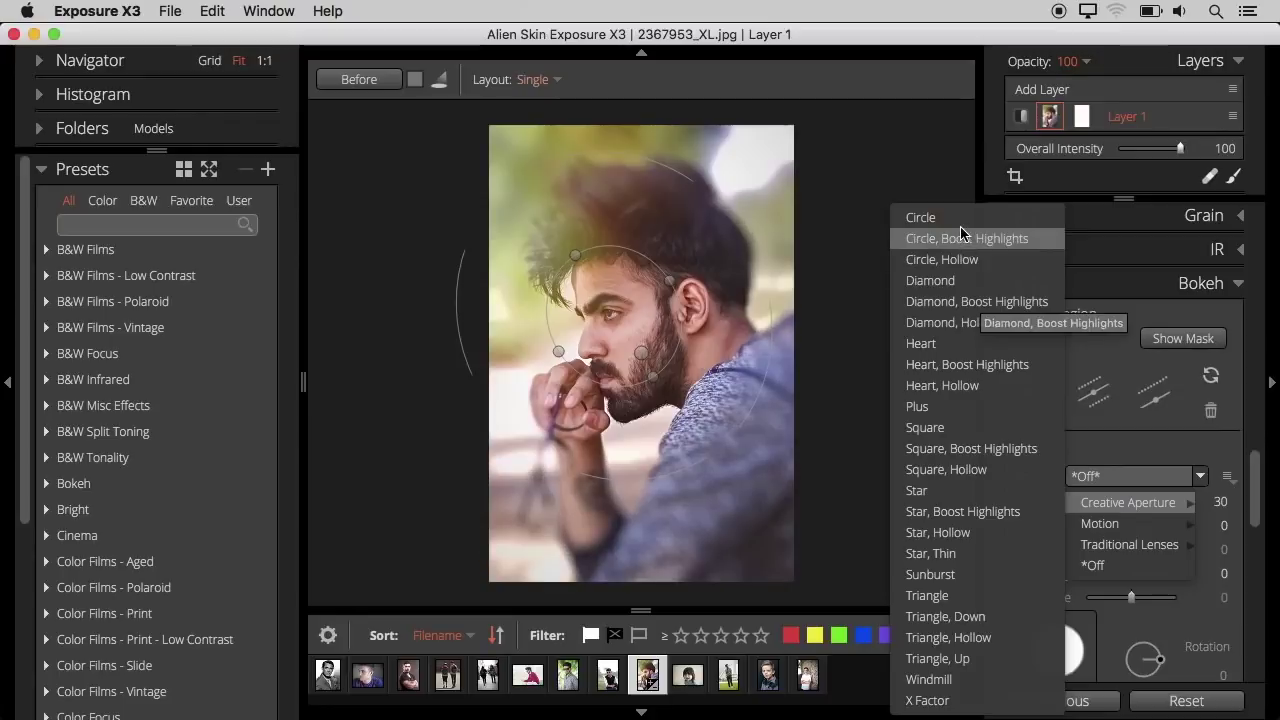
left_click(1133, 289)
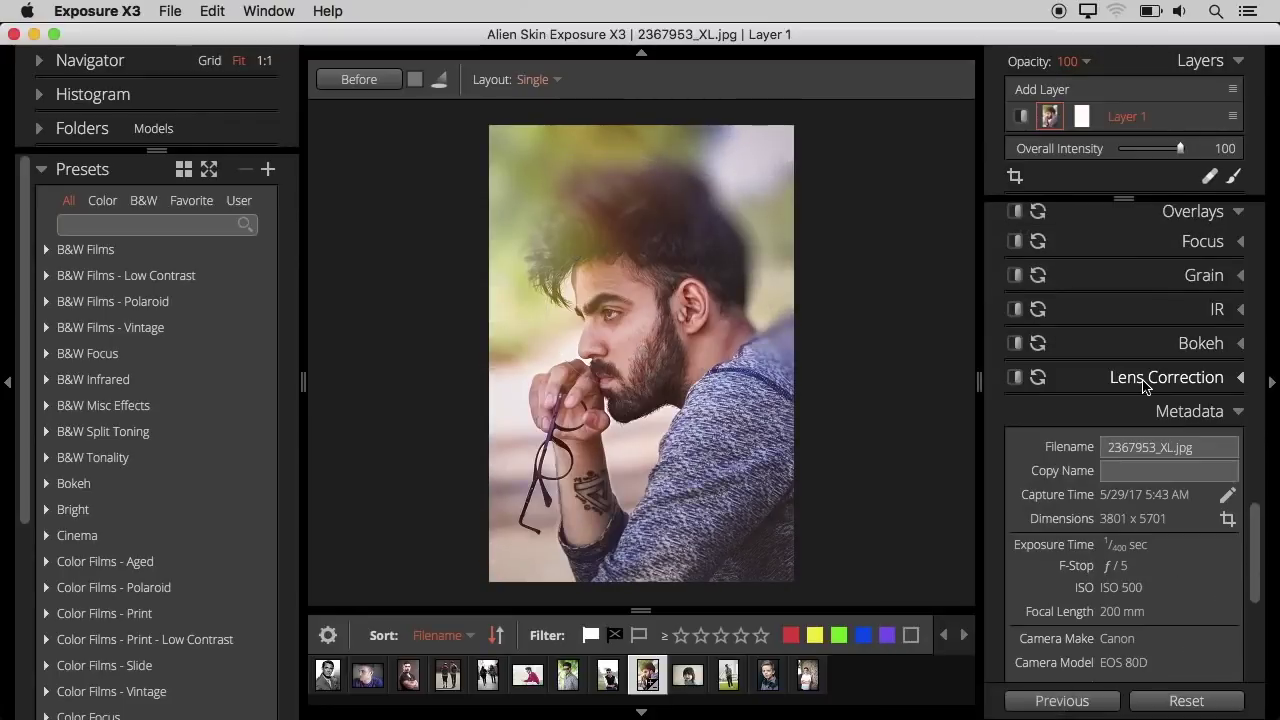
- Set Lens Correction profile correction to On, then scroll through the Metadata panel
left_click(1145, 379)
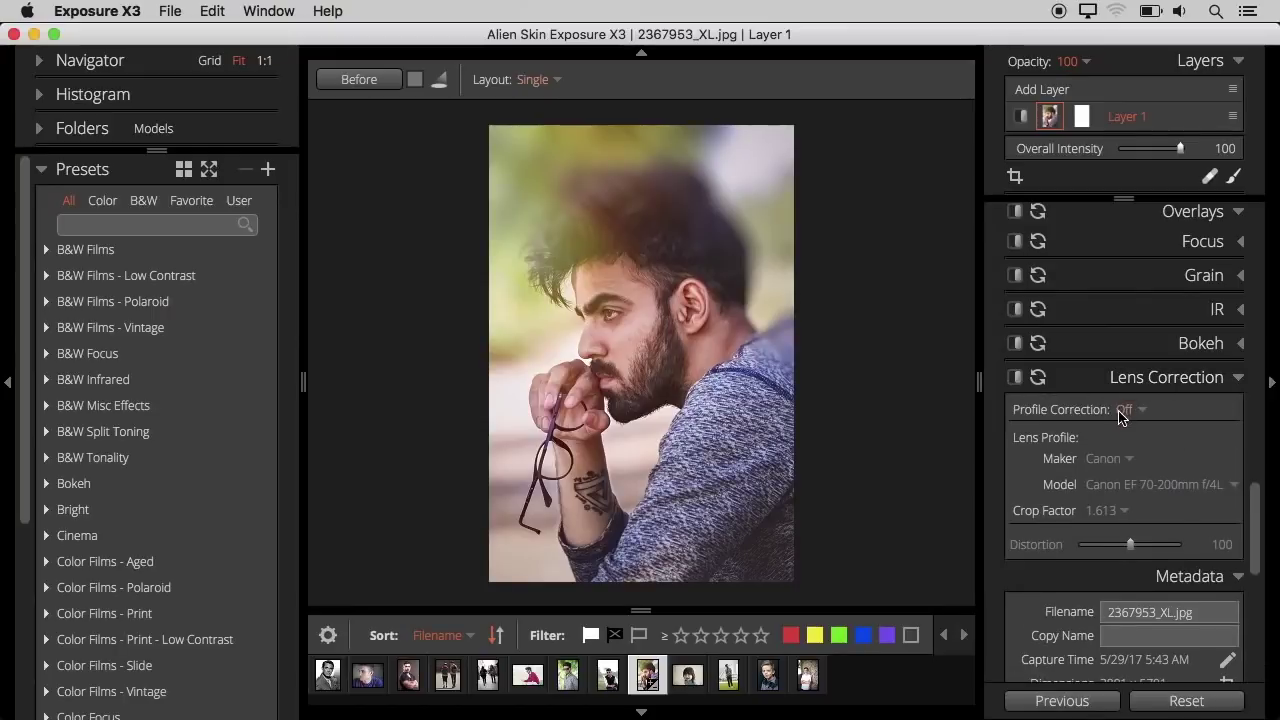
left_click(1130, 411)
left_click(1138, 434)
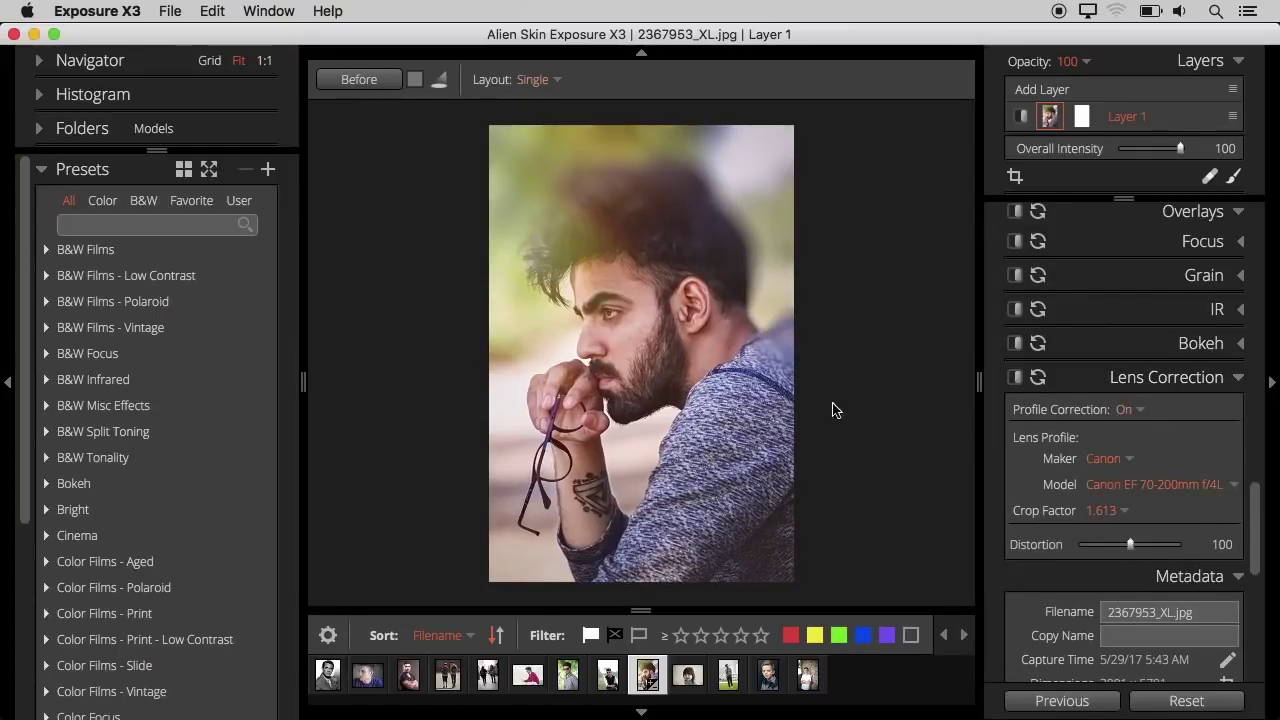
left_click(1150, 379)
scroll(1125, 433, "down", 2)
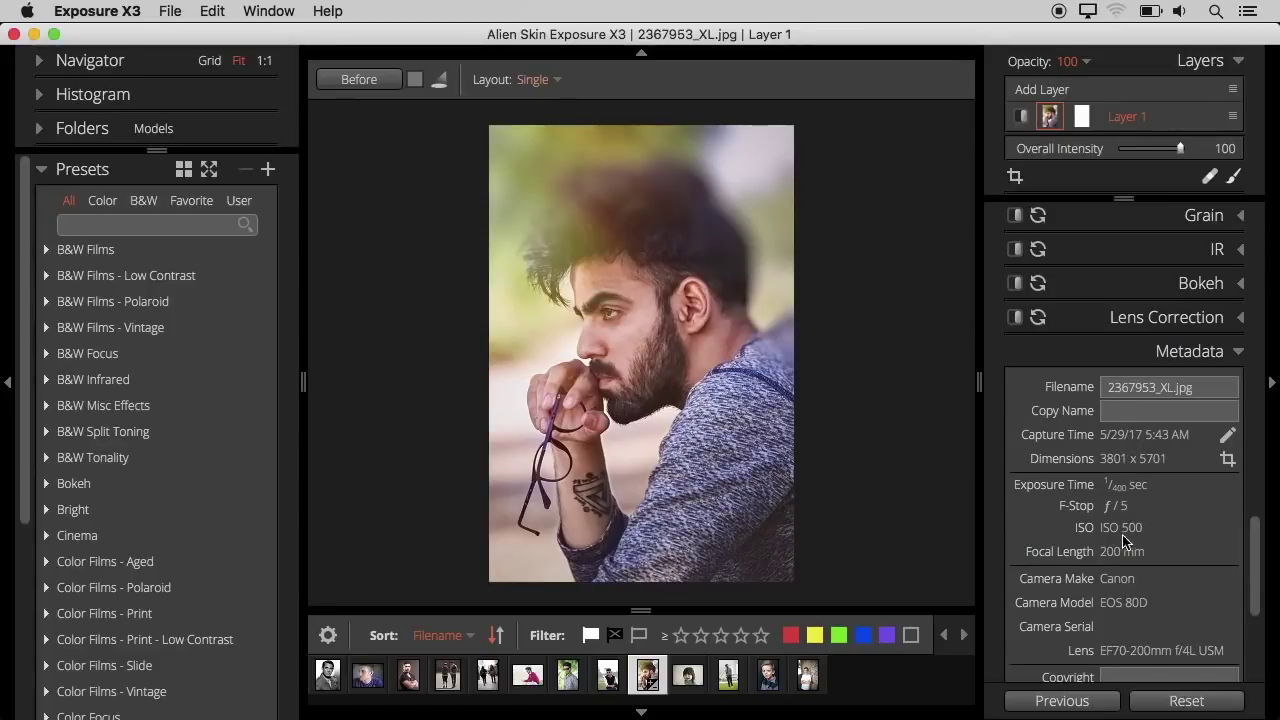
scroll(1116, 548, "down", 3)
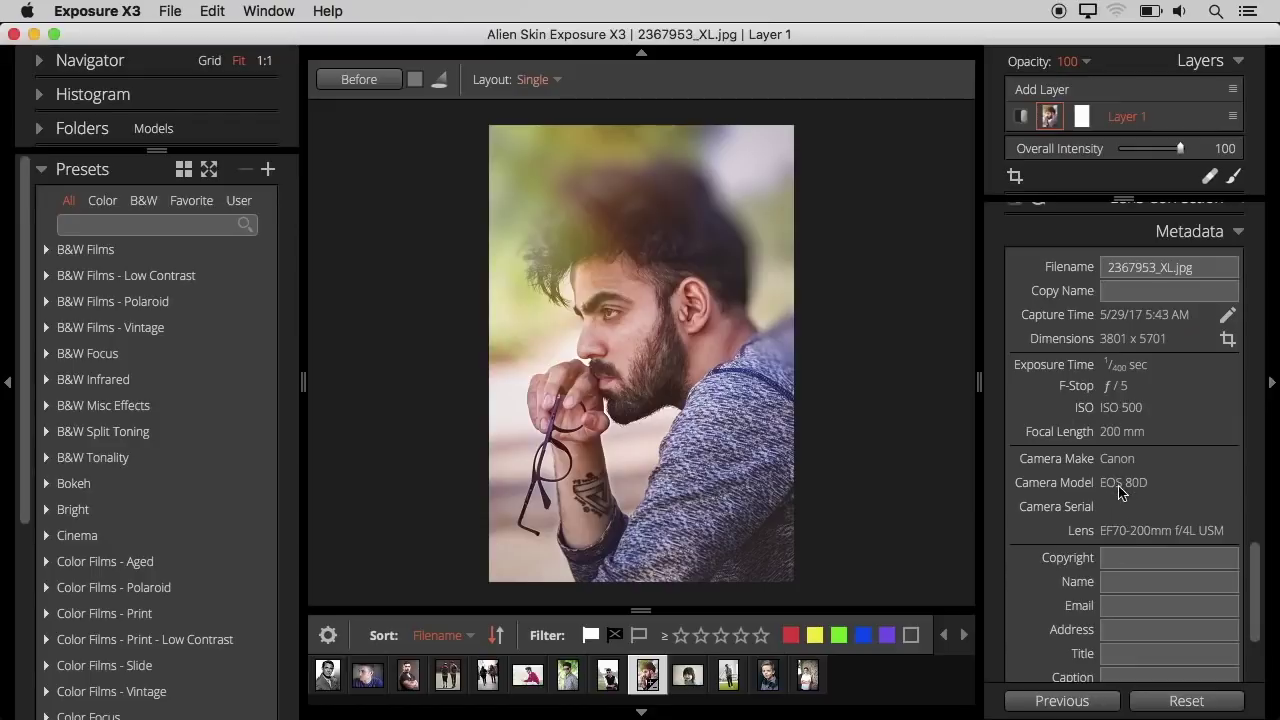
scroll(1095, 508, "down", 2)
scroll(1100, 450, "up", 15)
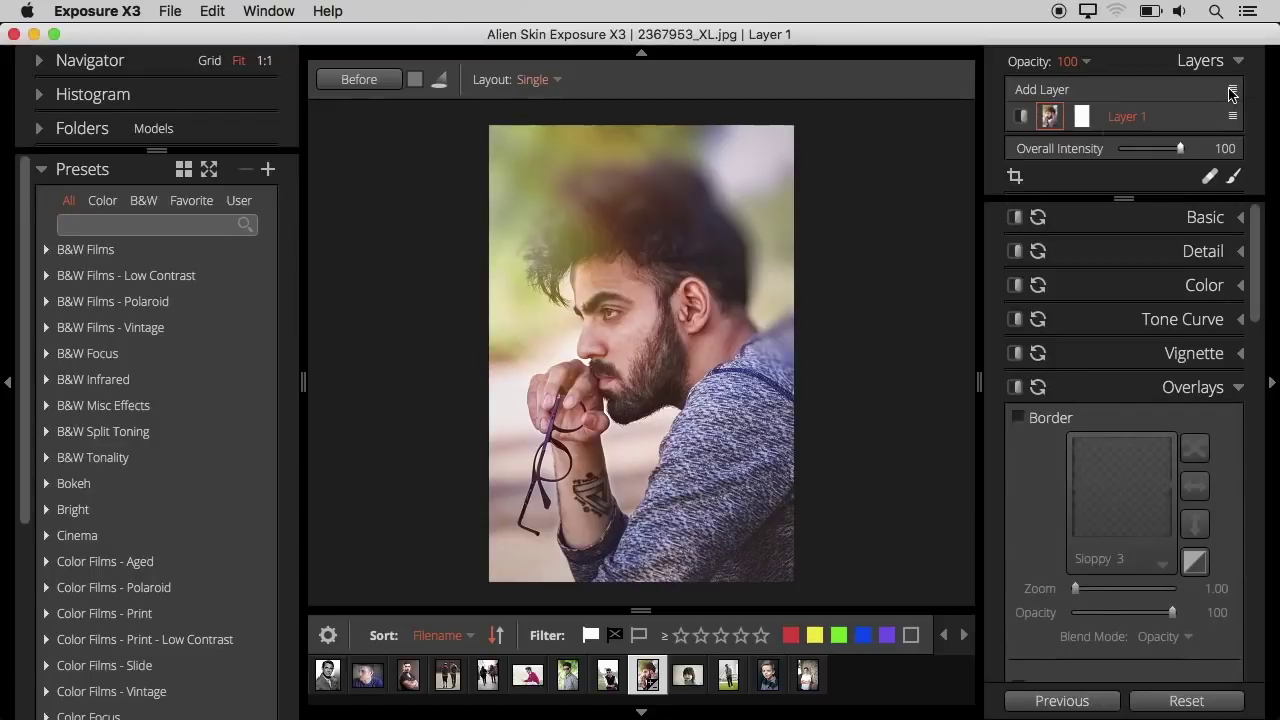
left_click(1232, 89)
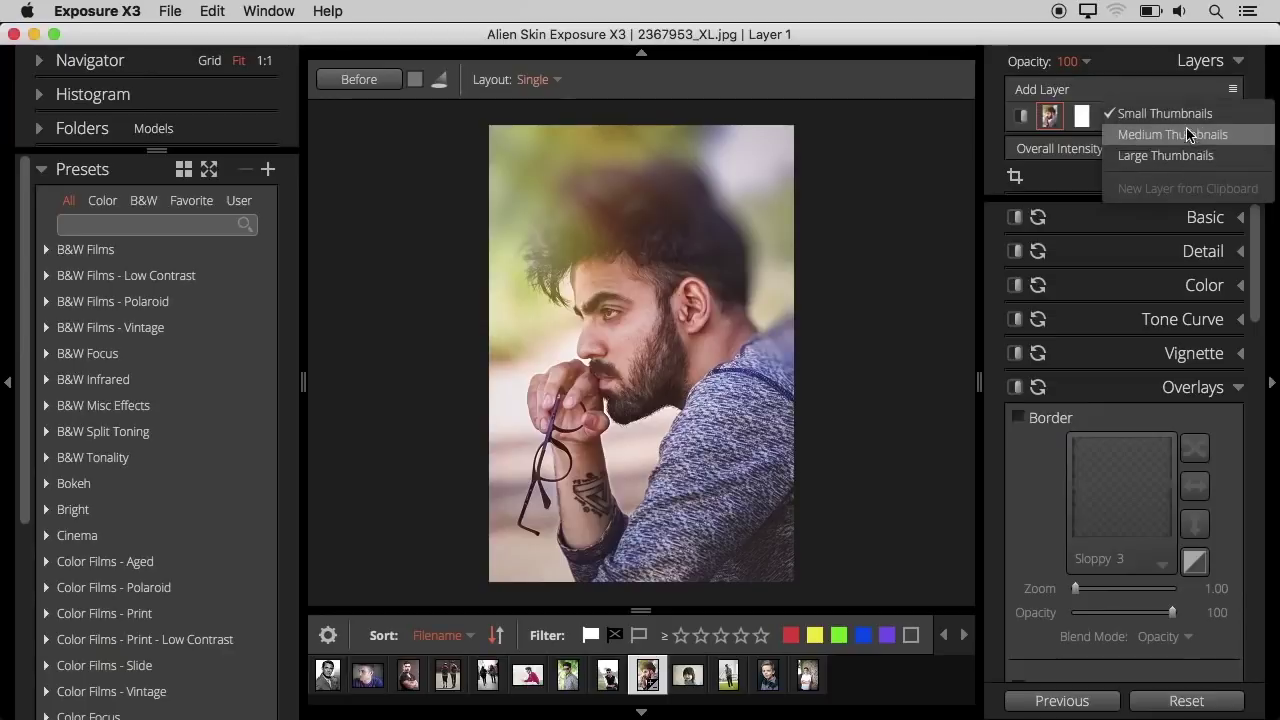
left_click(1178, 156)
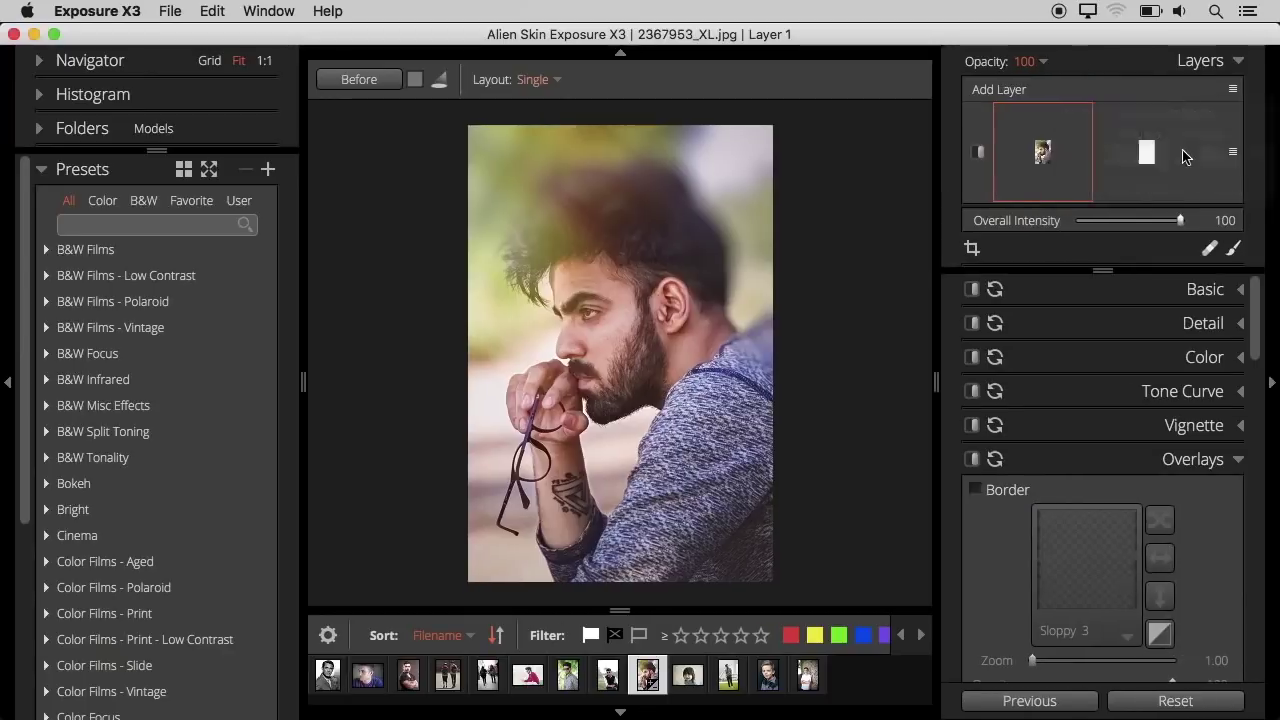
left_click(1232, 89)
left_click(1228, 114)
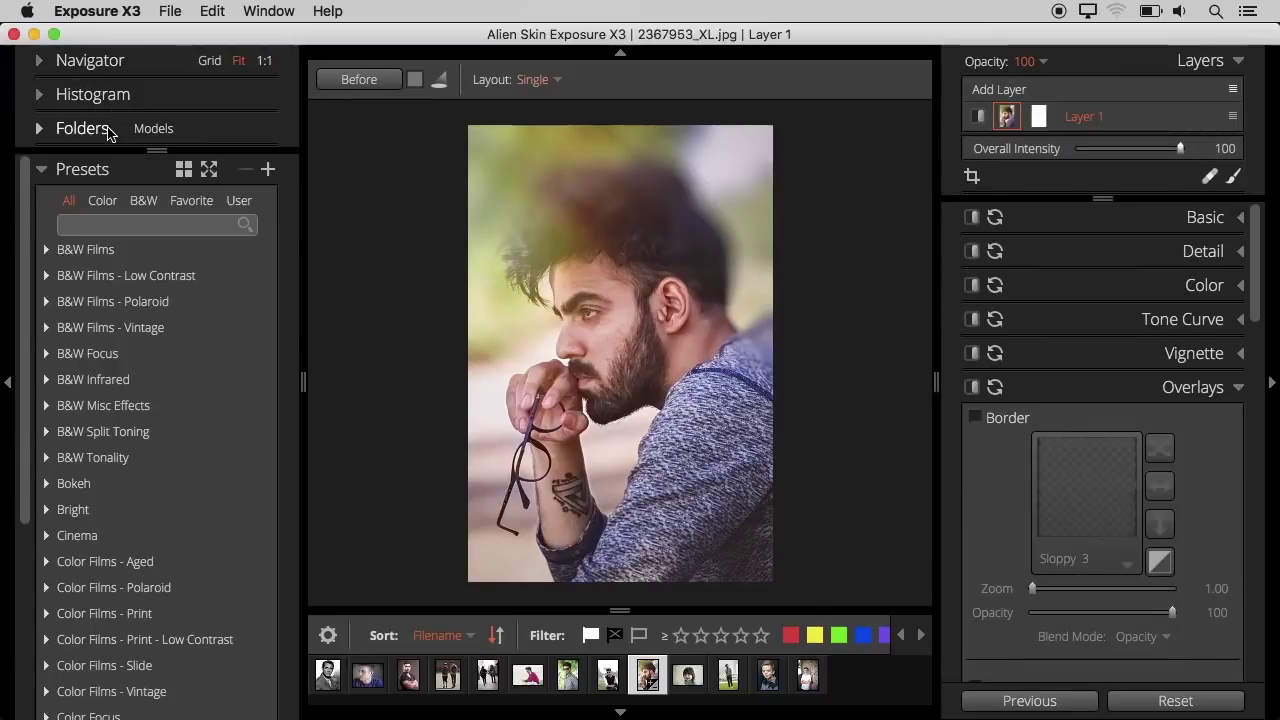
left_click(41, 97)
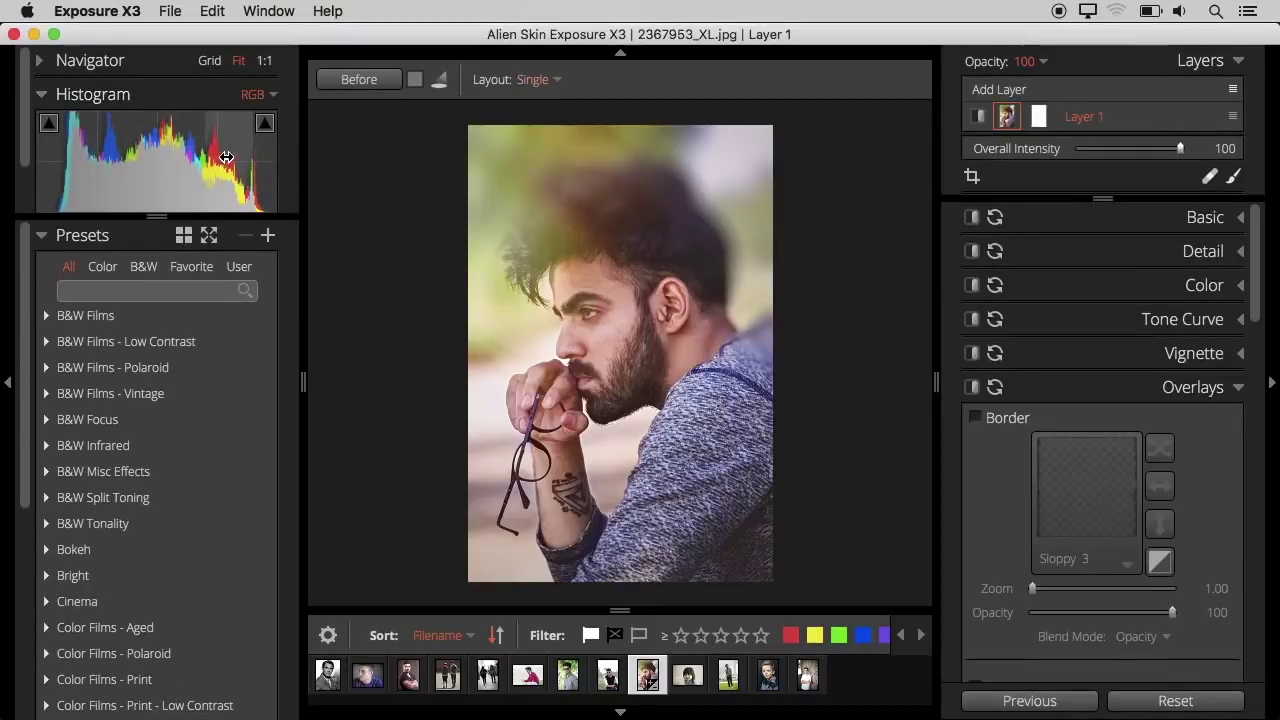
left_click(41, 94)
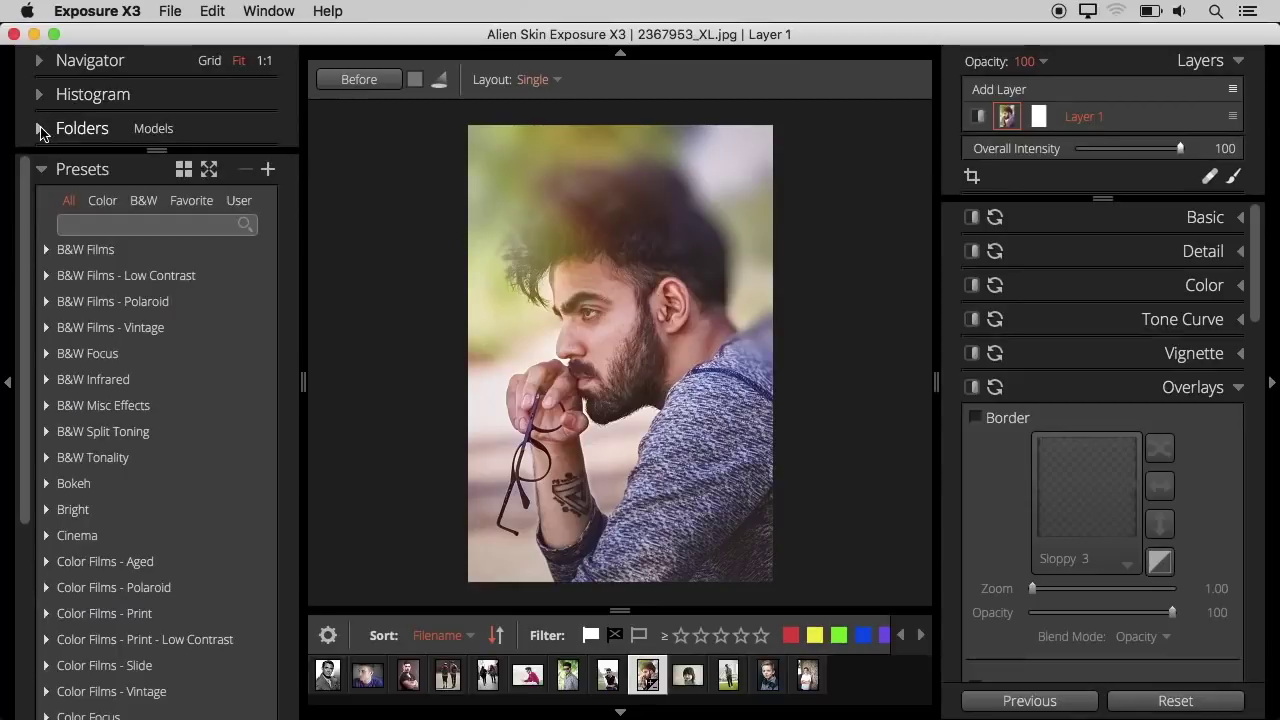
left_click(40, 129)
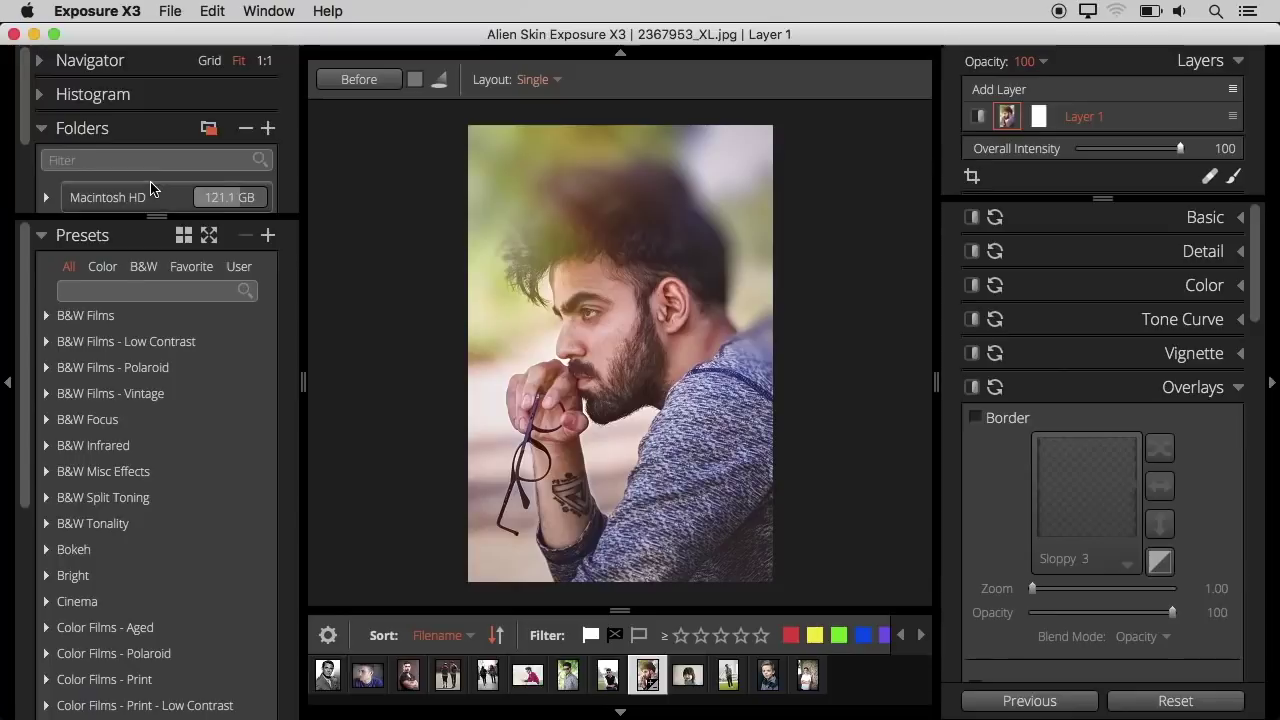
- Cycle the preset filters through Color, B&W, User and Favorite, ending on Color
scroll(190, 190, "down", 3)
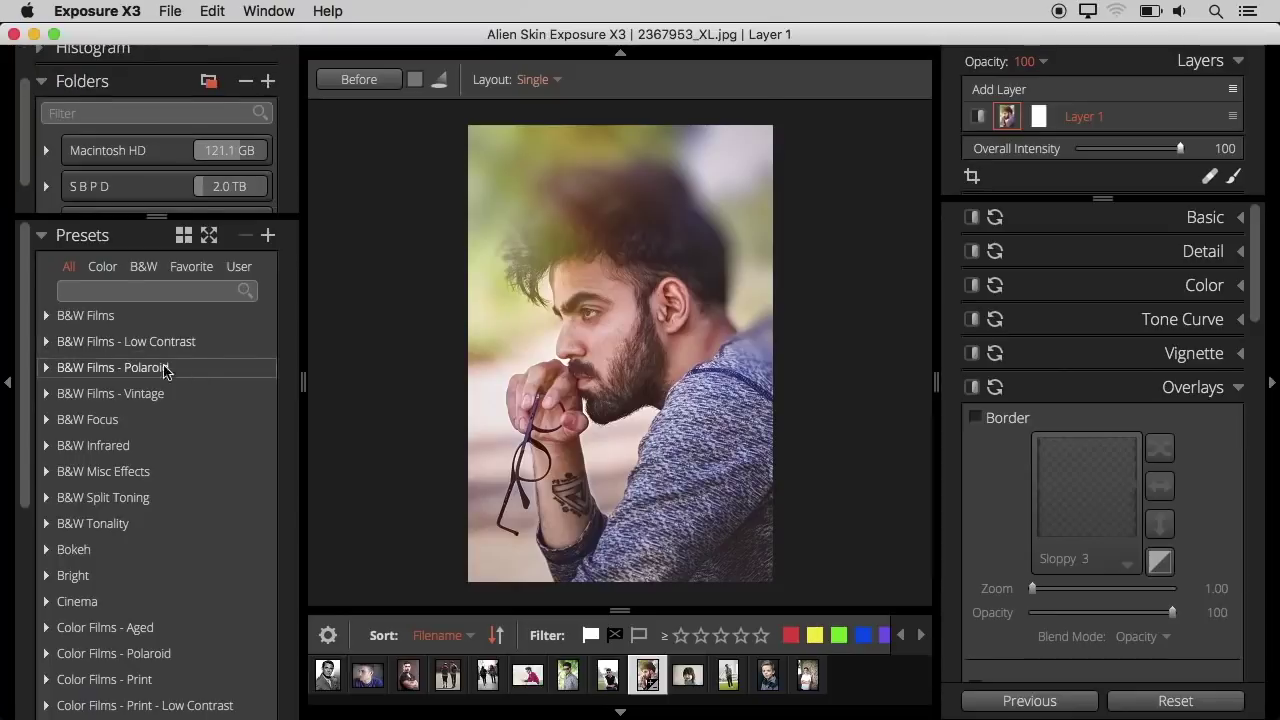
left_click(102, 267)
left_click(145, 268)
left_click(195, 267)
left_click(240, 267)
left_click(188, 267)
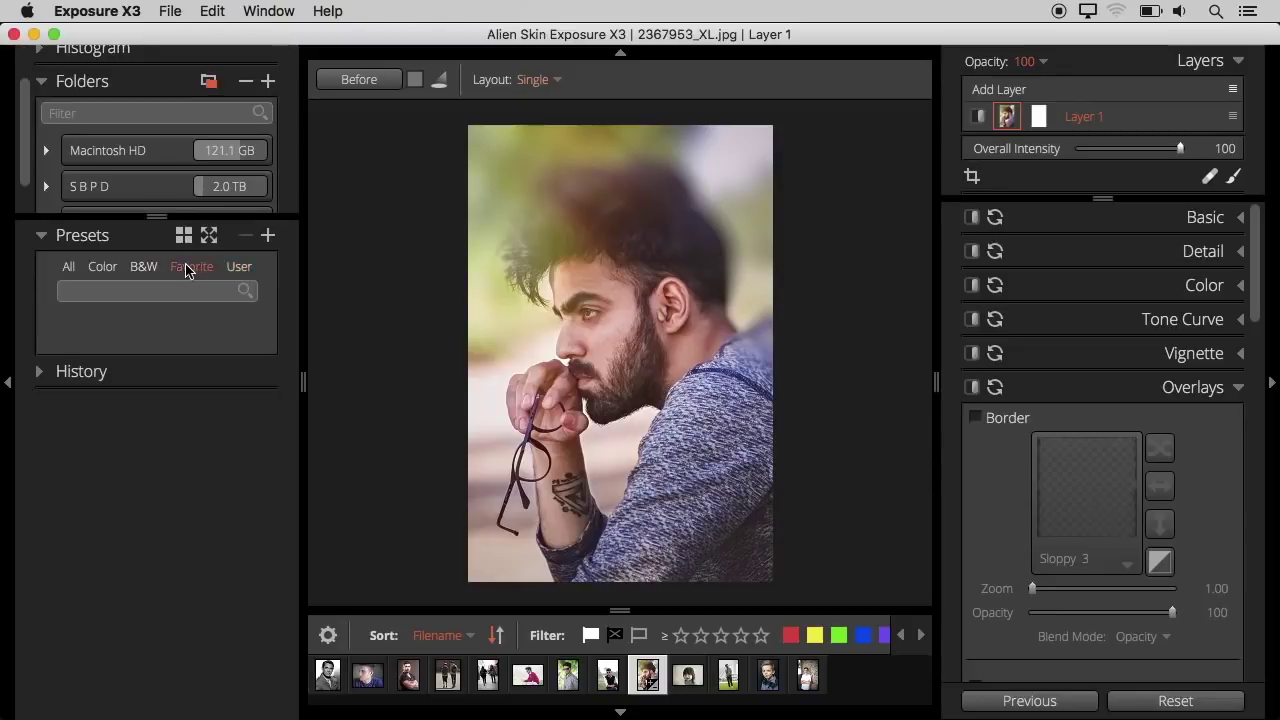
left_click(102, 267)
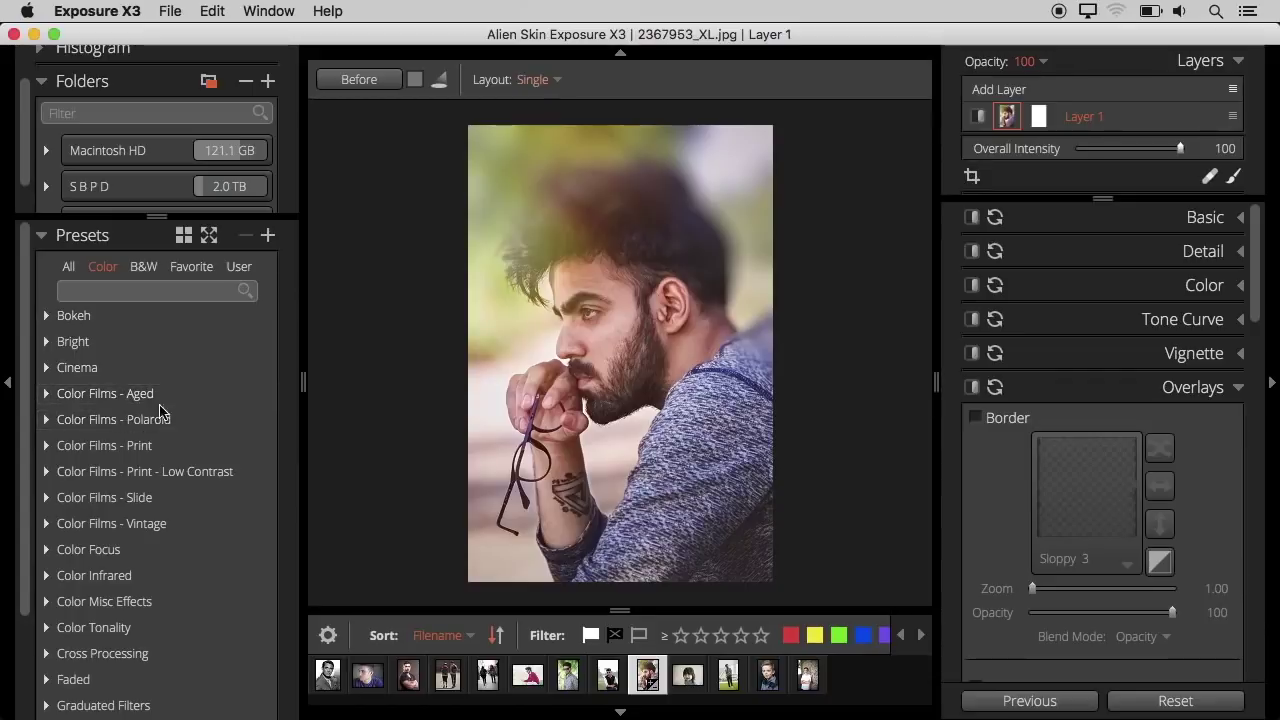
- Preview the Agfacolor Neu presets from Color Films - Aged, then undo the preview
left_click(130, 396)
left_click(168, 480)
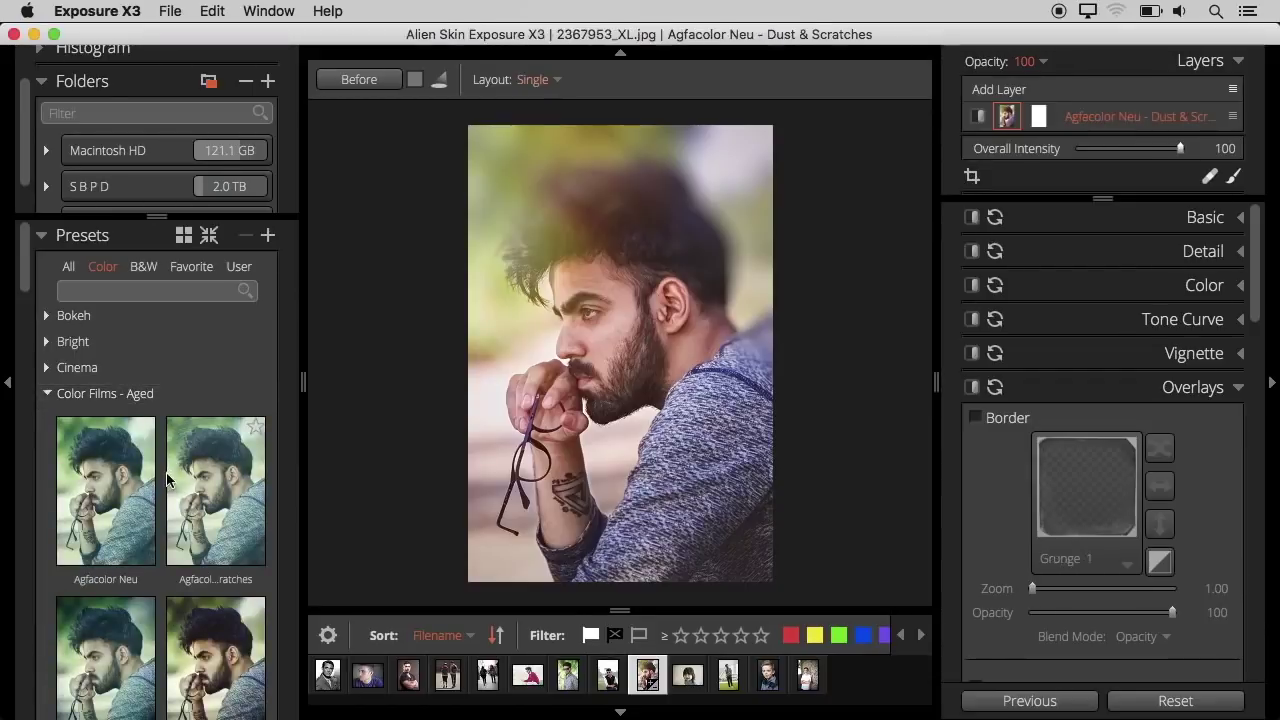
left_click(125, 509)
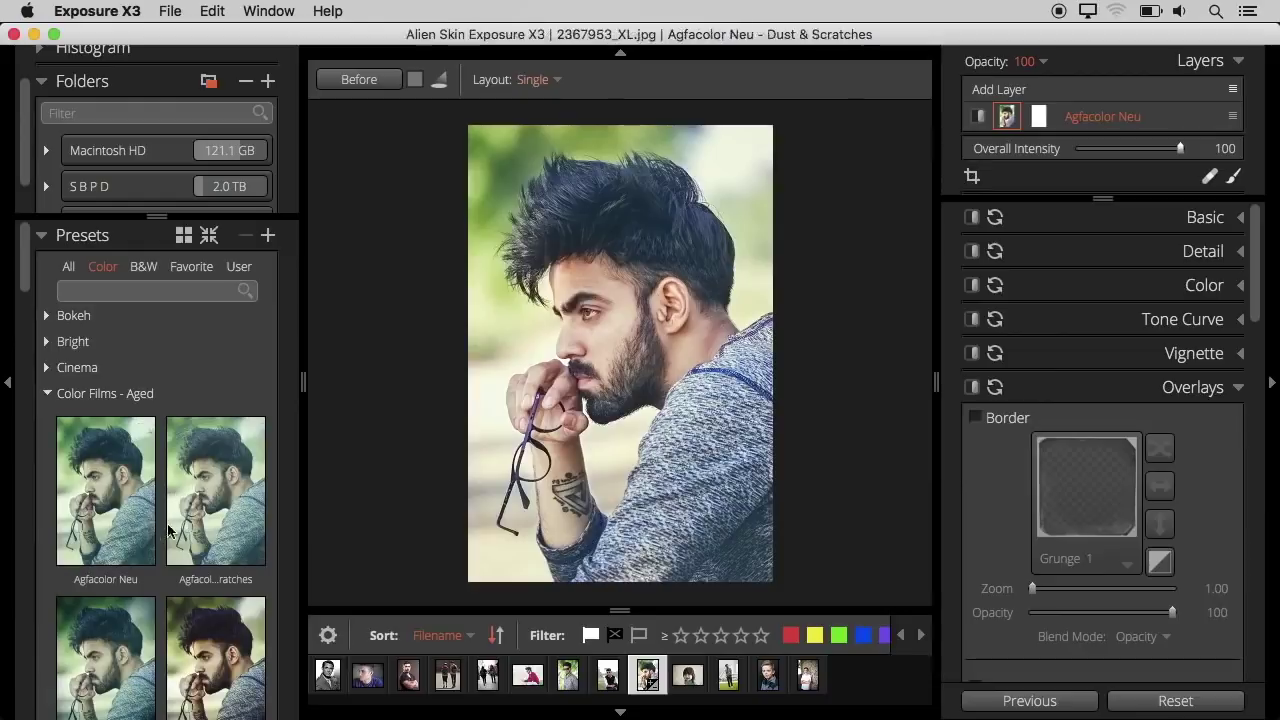
key("super+z")
left_click(49, 395)
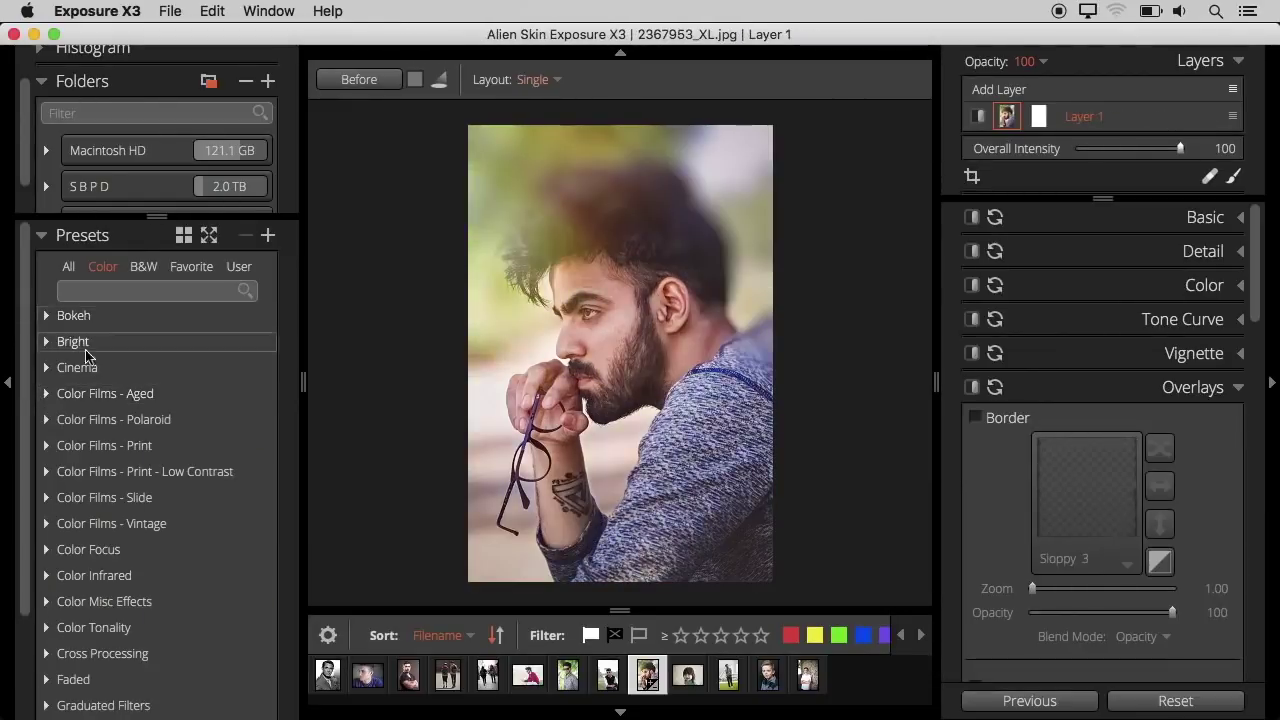
- Preview the Glamour Shot - Halation presets in the Color Focus group
scroll(85, 415, "down", 3)
left_click(48, 429)
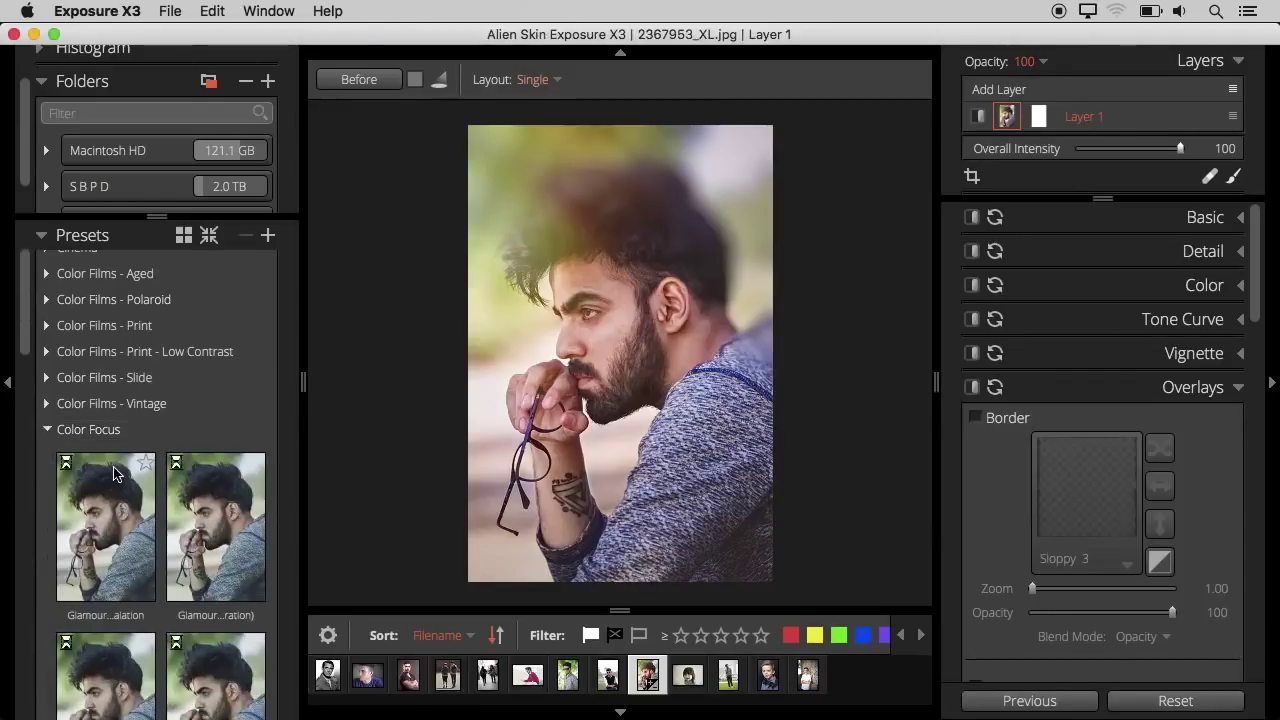
left_click(200, 530)
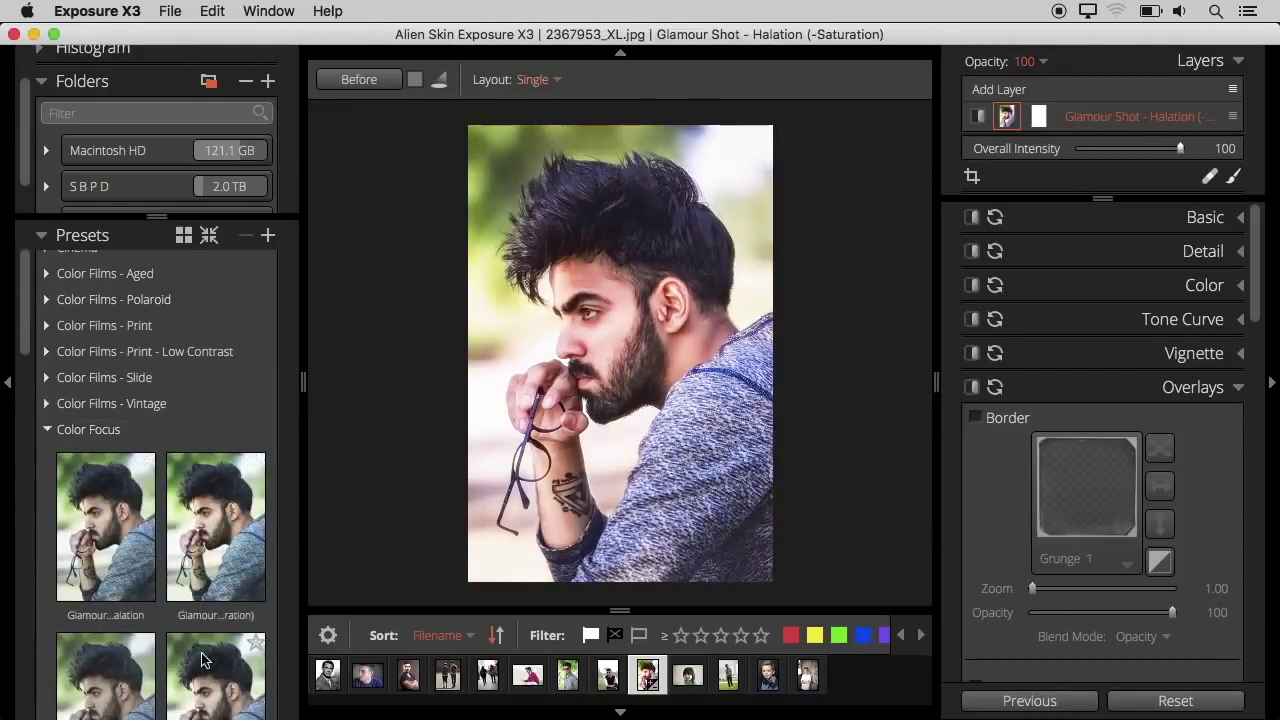
left_click(105, 525)
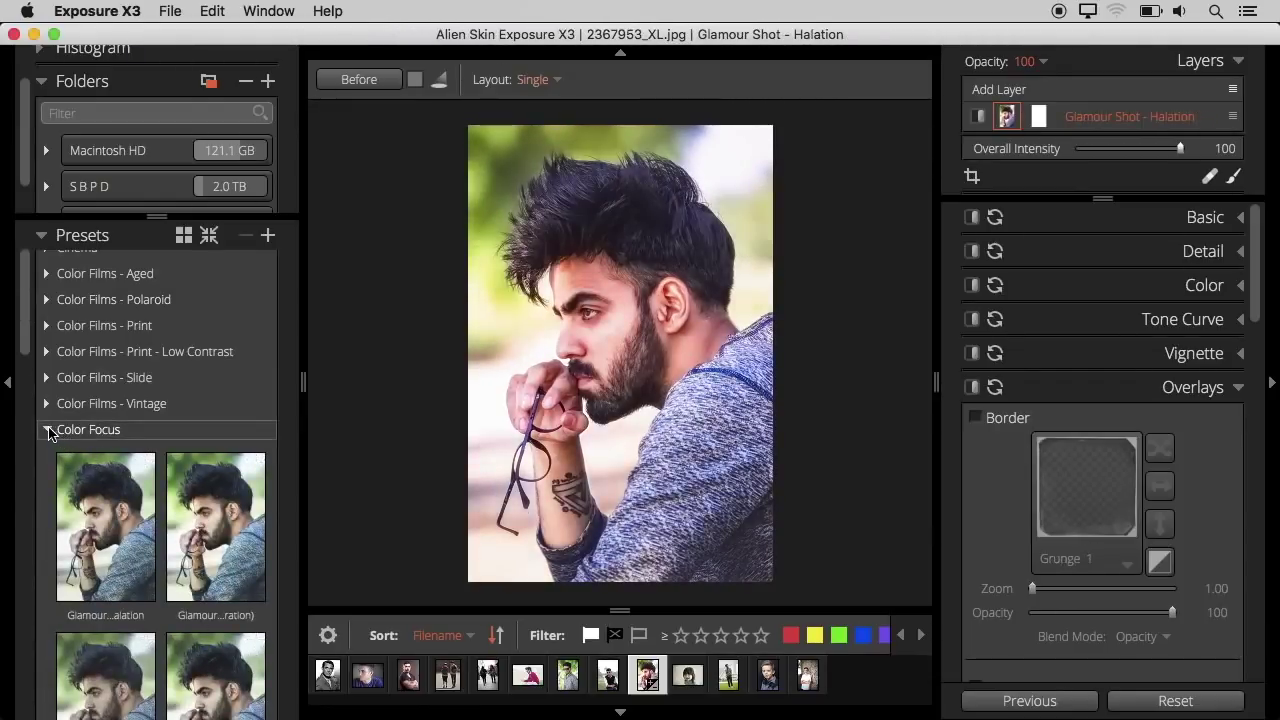
left_click(48, 430)
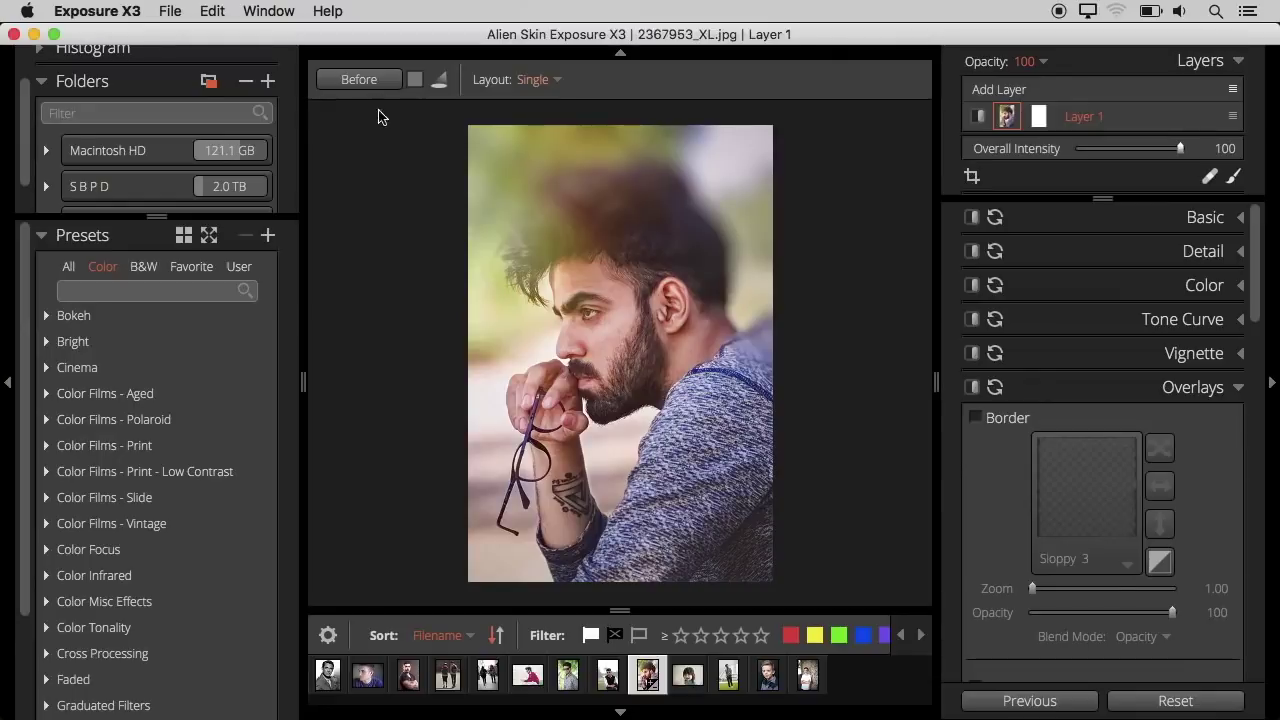
left_click(375, 88)
left_click(370, 89)
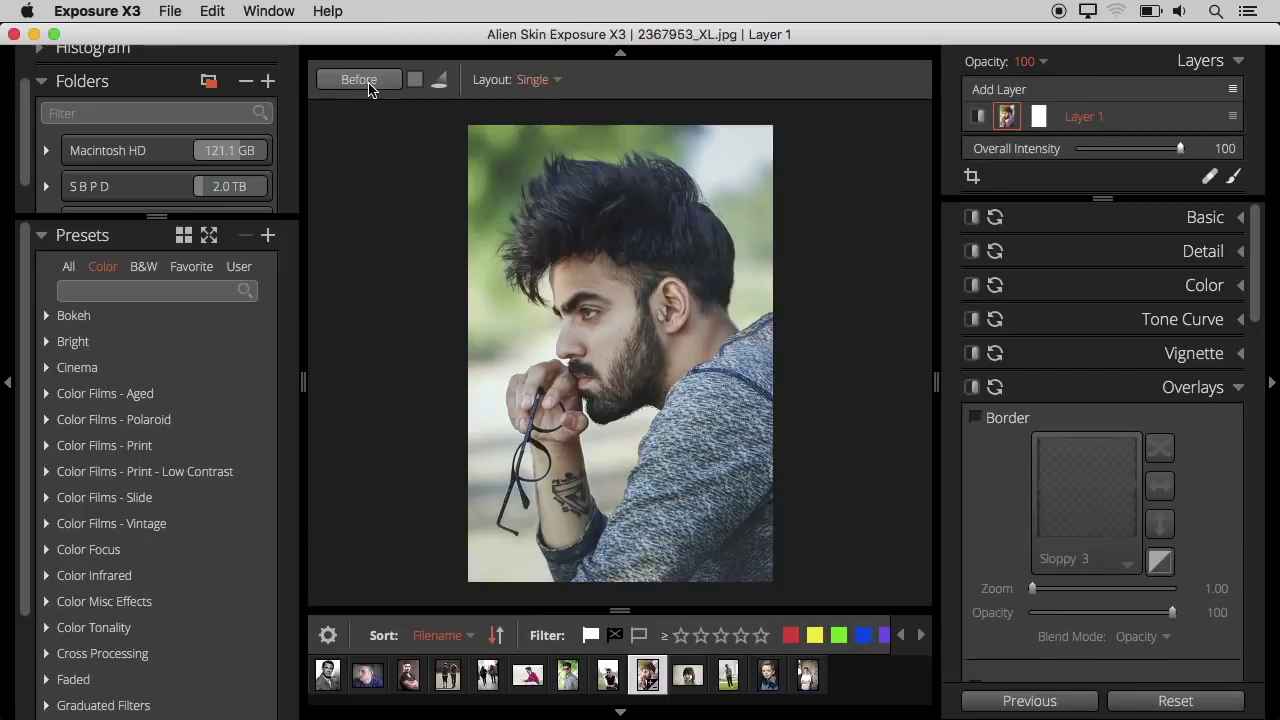
left_click(366, 84)
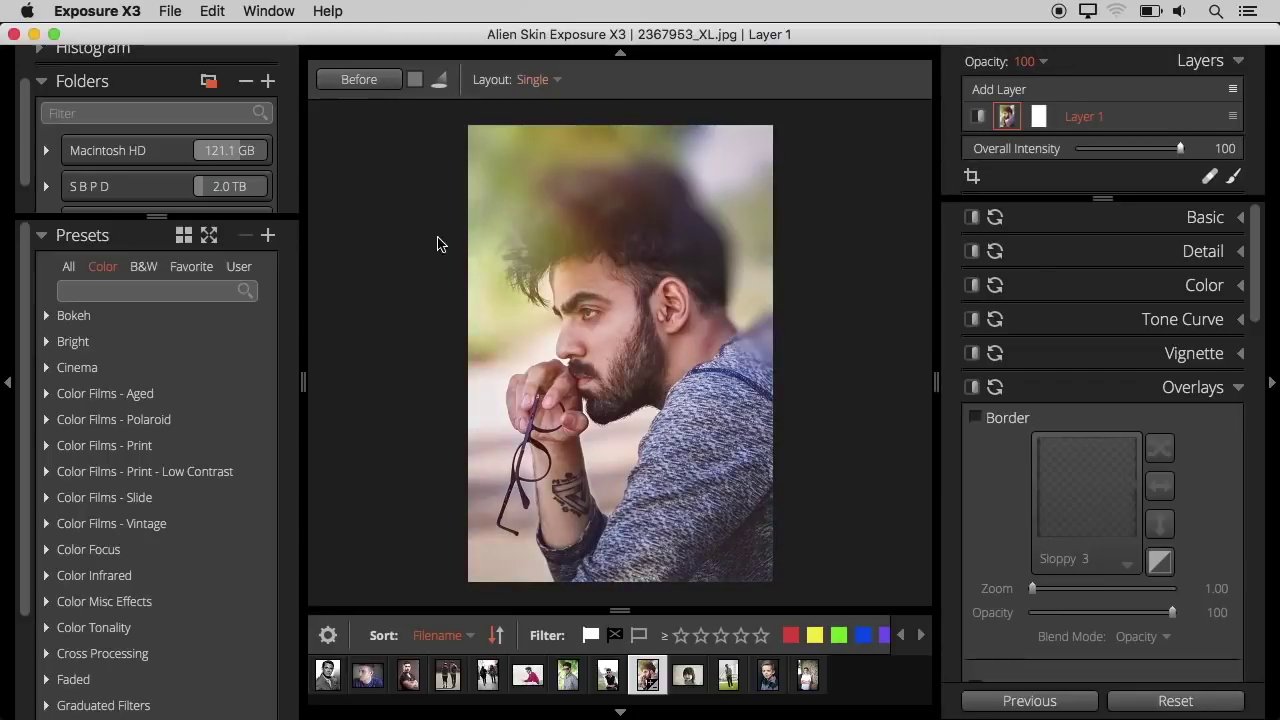
scroll(680, 394, "up", 1)
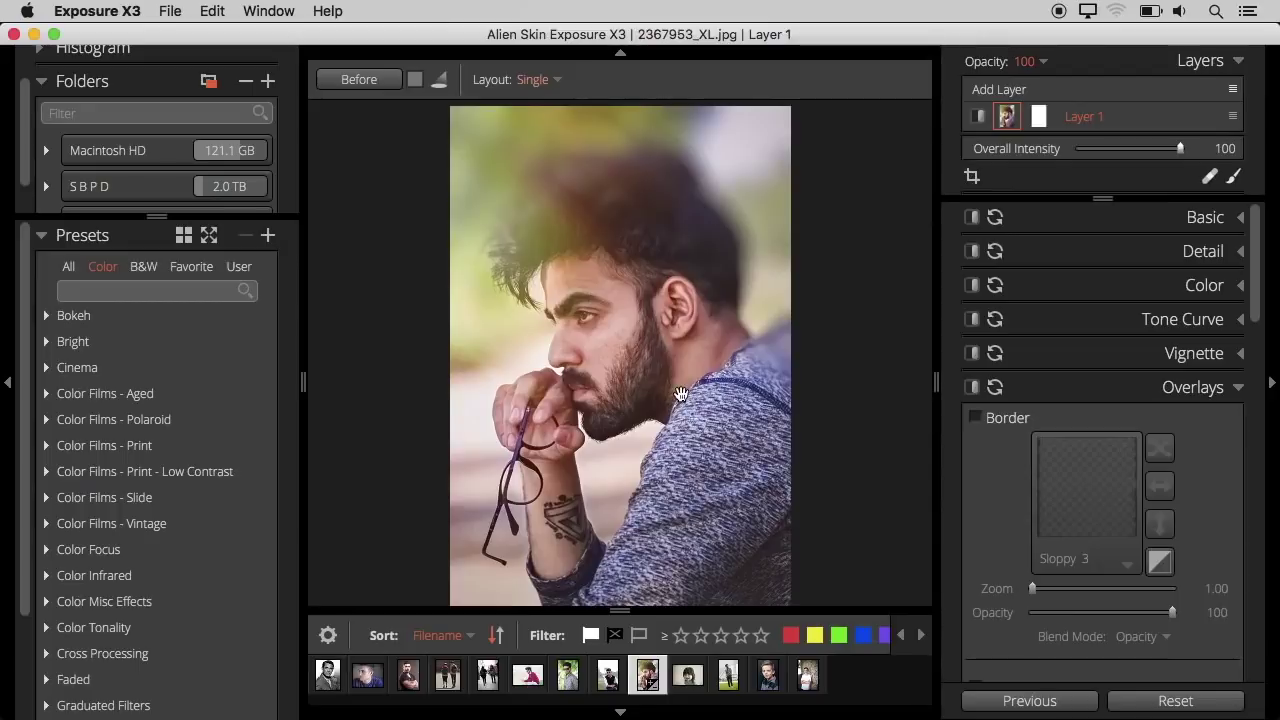
scroll(680, 394, "down", 1)
scroll(680, 394, "up", 2)
scroll(680, 394, "up", 3)
scroll(680, 394, "down", 3)
scroll(680, 394, "down", 1)
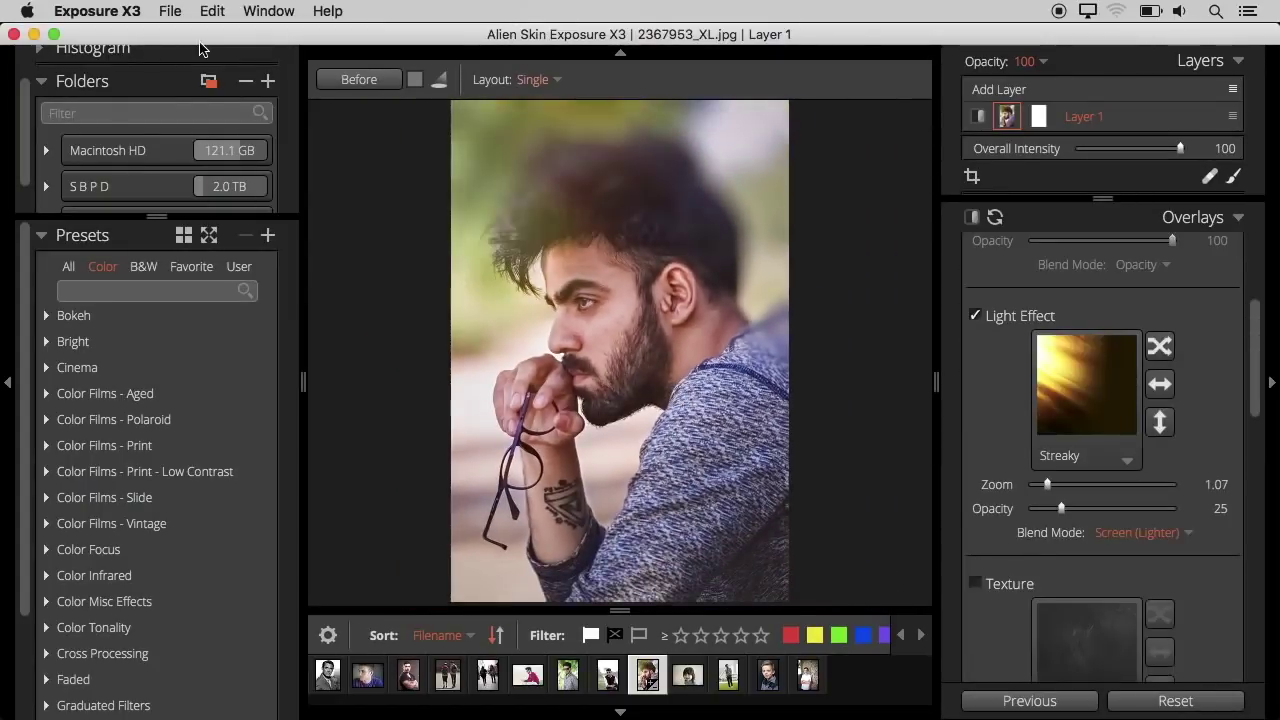